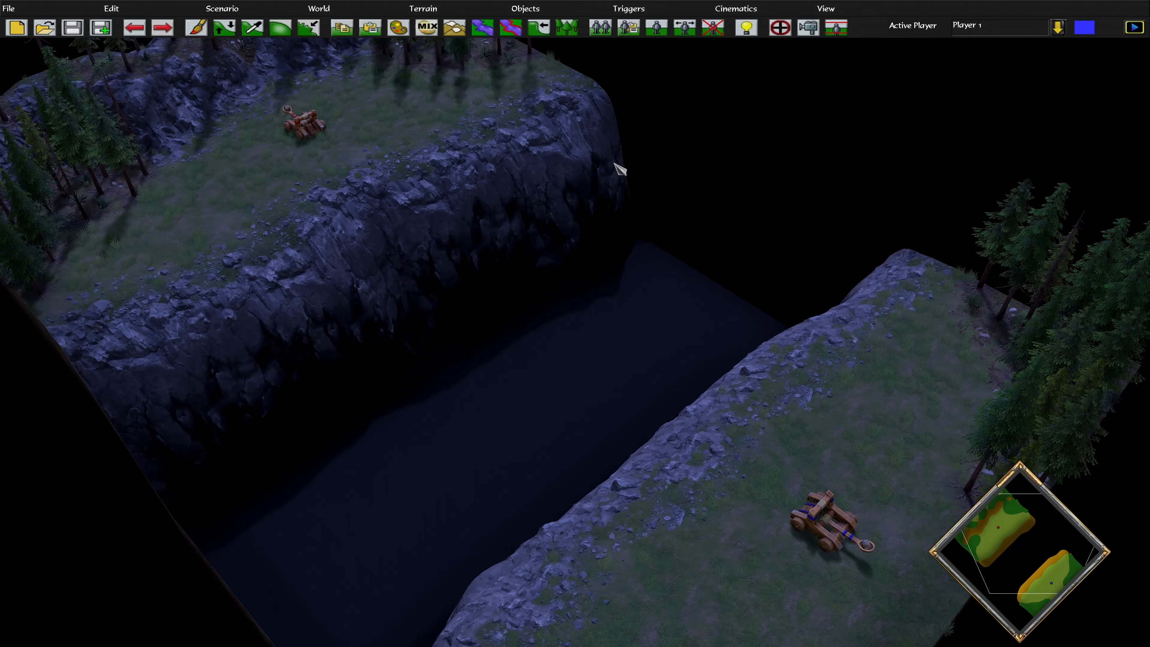
Open the Trigger Editor and show the CatapultStats trigger's effects
click(628, 8)
click(653, 43)
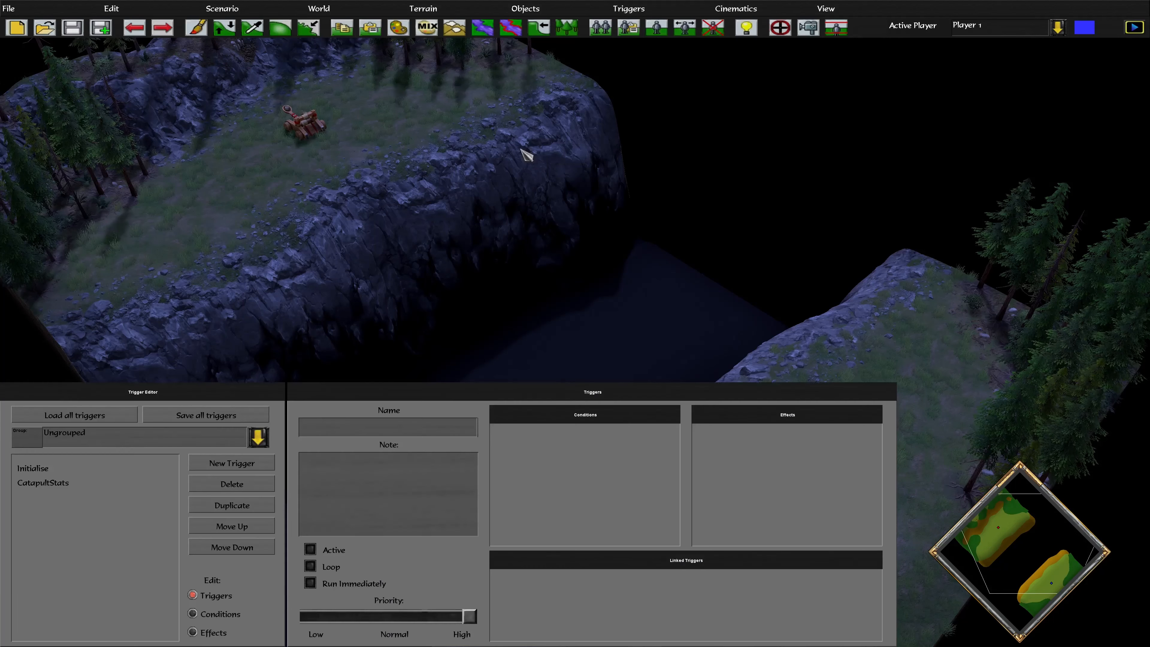
click(32, 469)
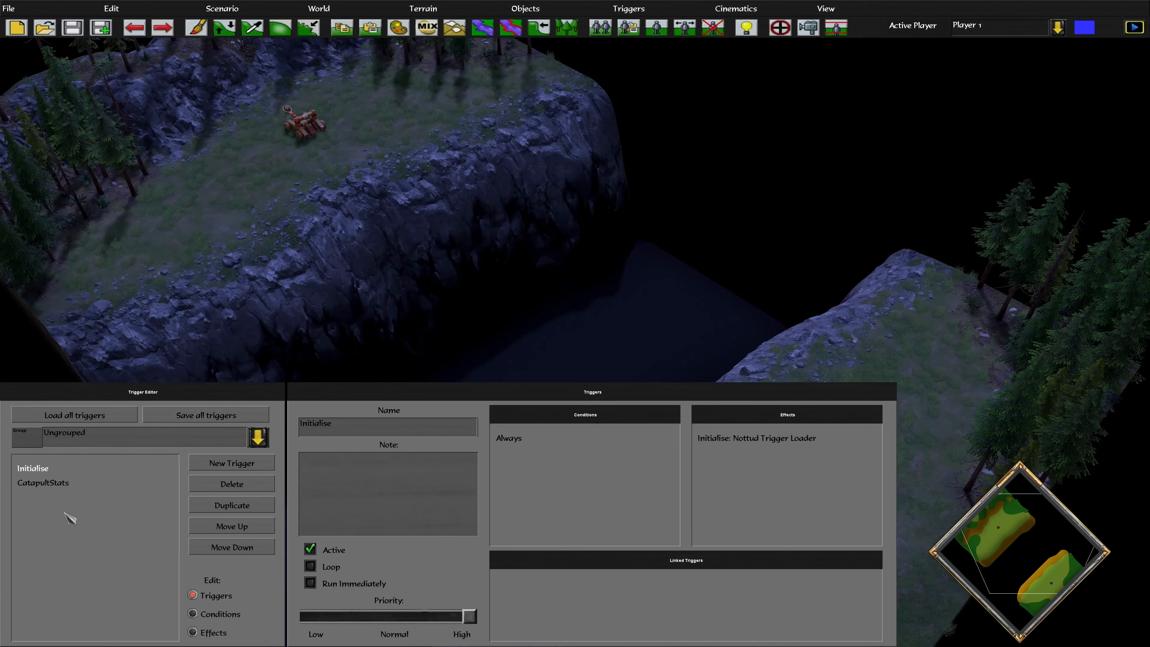
click(68, 486)
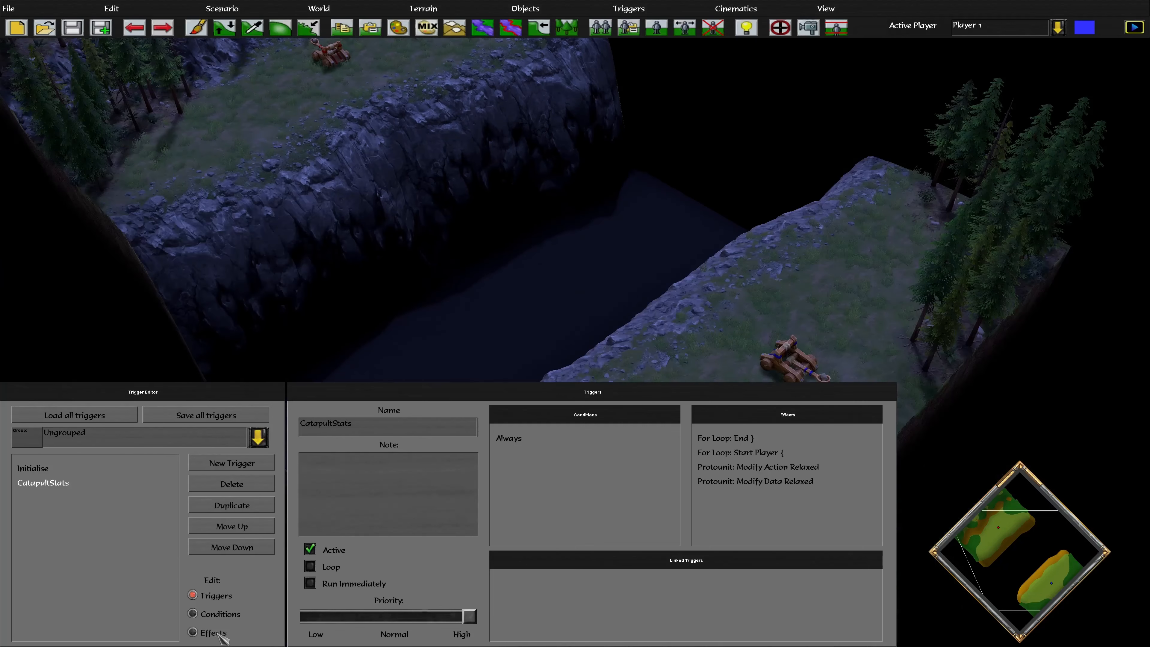
click(217, 633)
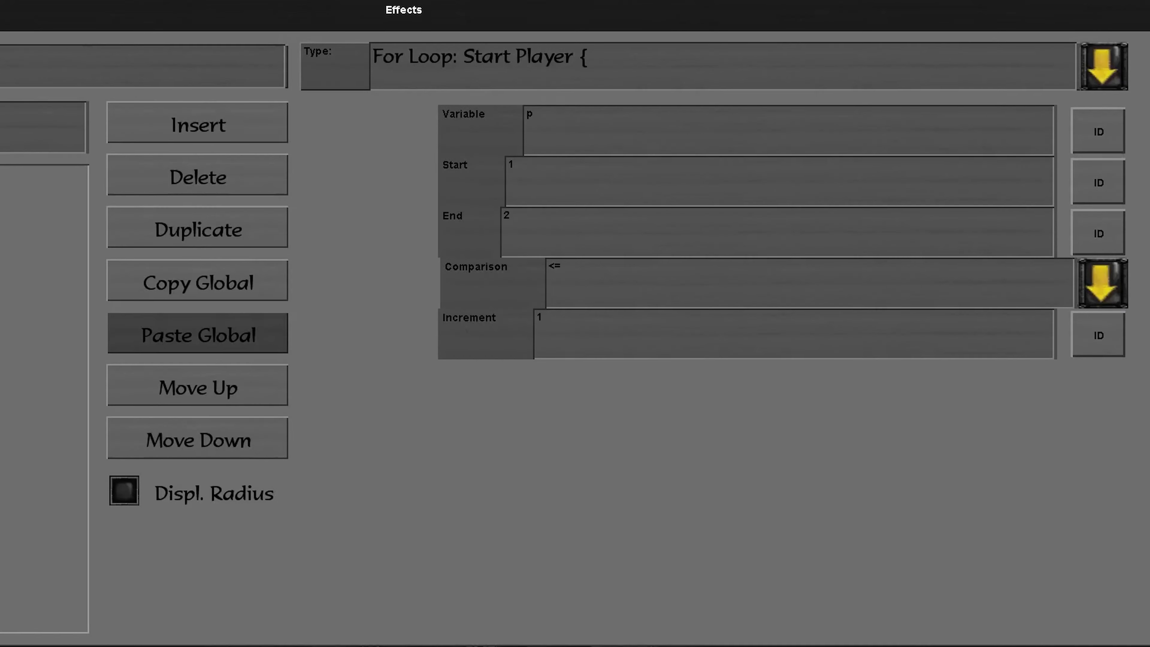
Inspect the Modify Data Relaxed and Modify Action Relaxed effects, including Catapult RangedAttack Range 100.0
click(1, 204)
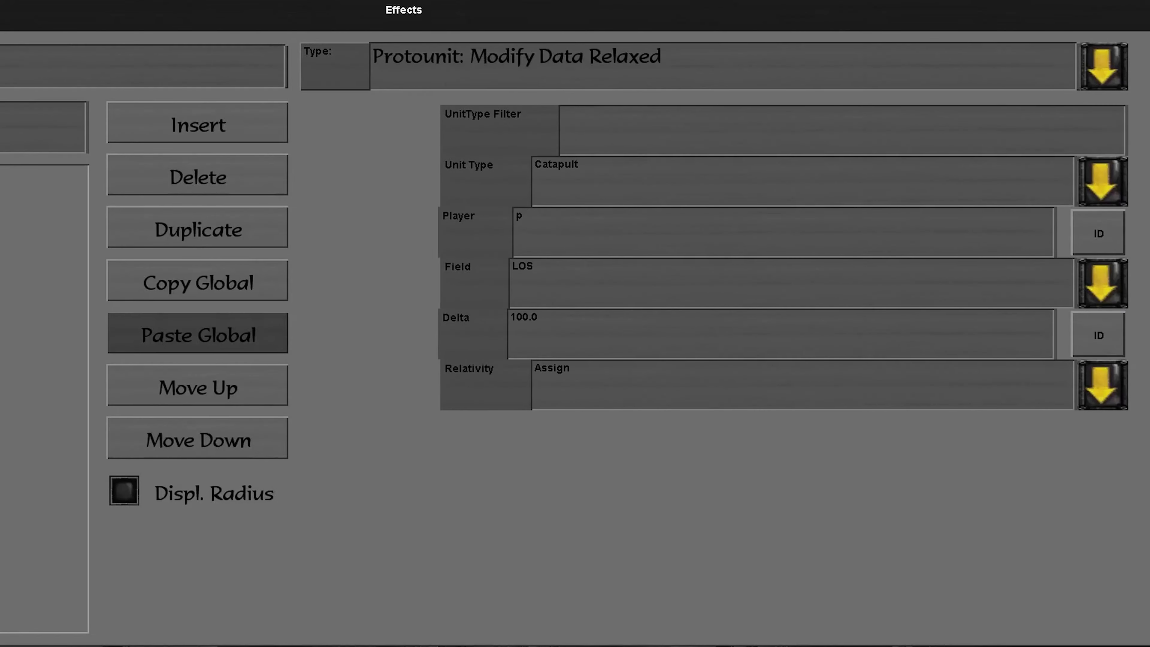
click(2, 272)
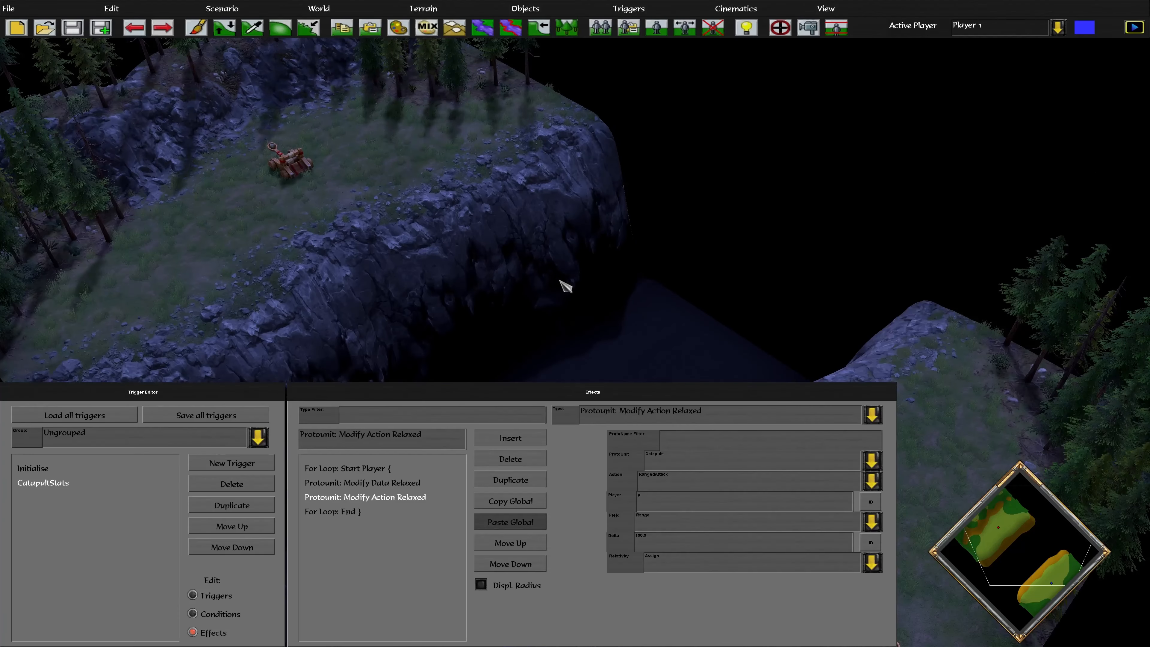
scroll(561, 281, down, 3)
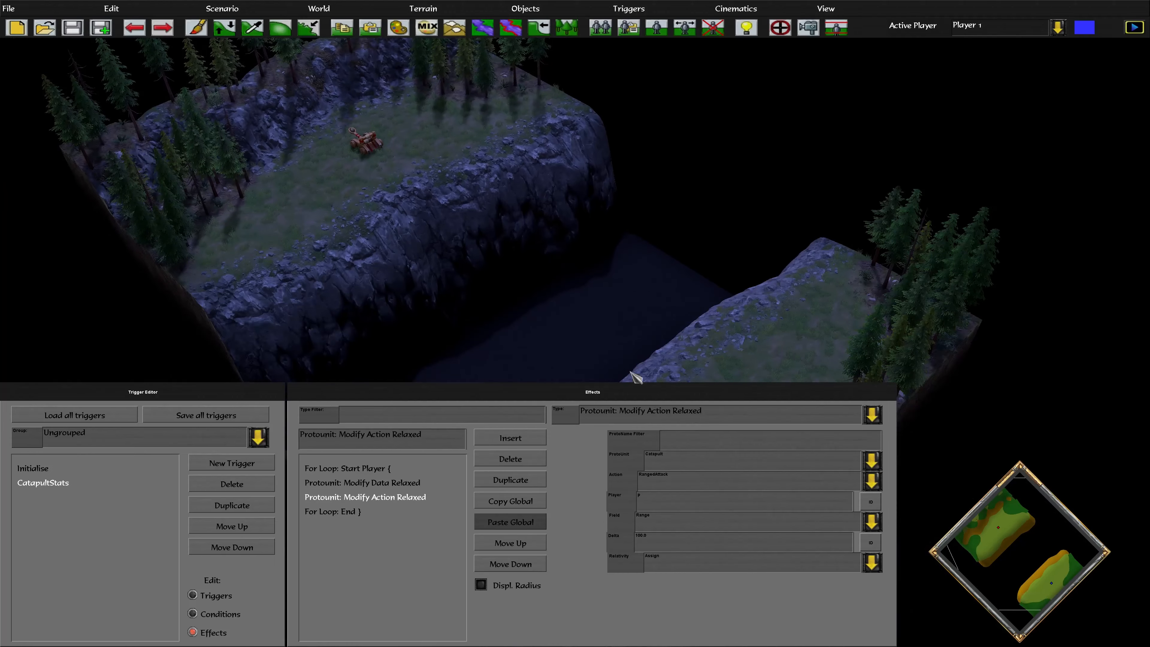
scroll(625, 363, up, 1)
scroll(602, 316, up, 1)
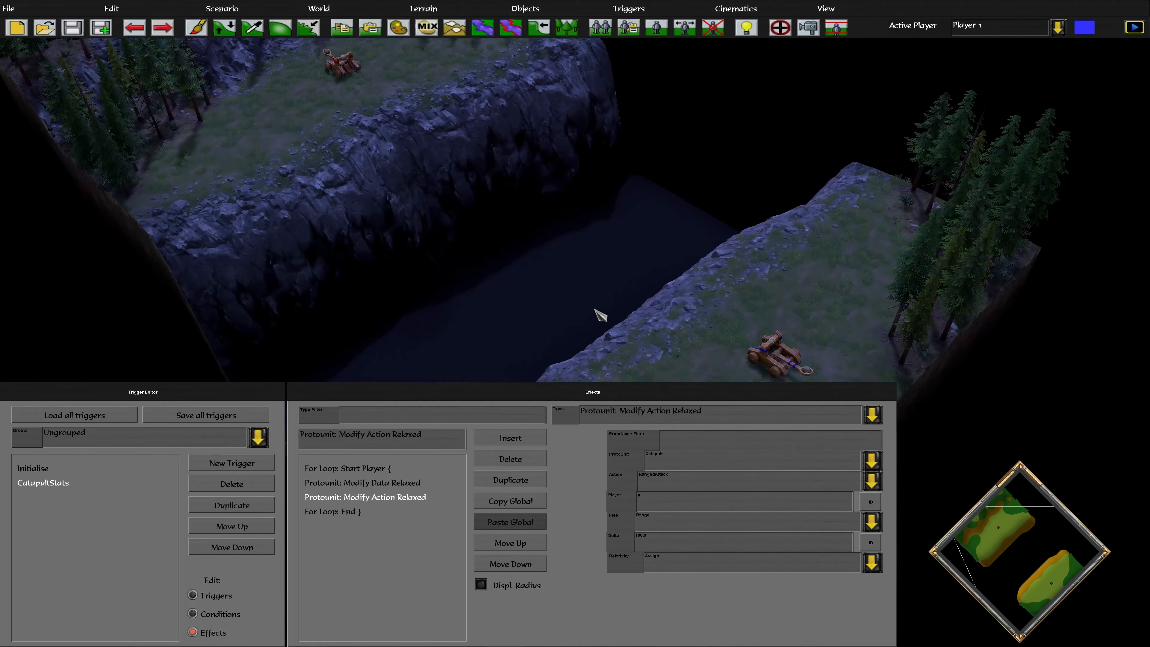
key(Up)
scroll(591, 222, up, 2)
scroll(591, 222, down, 1)
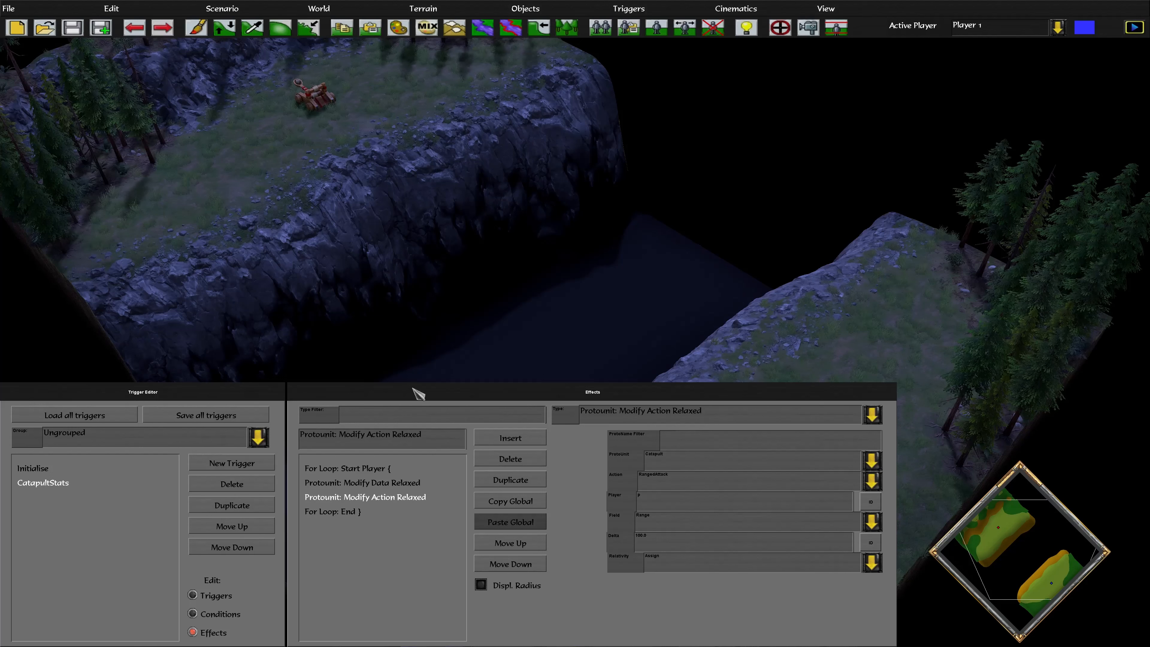
Create a new trigger and rename Trigger_2 to CatapultShots
click(230, 465)
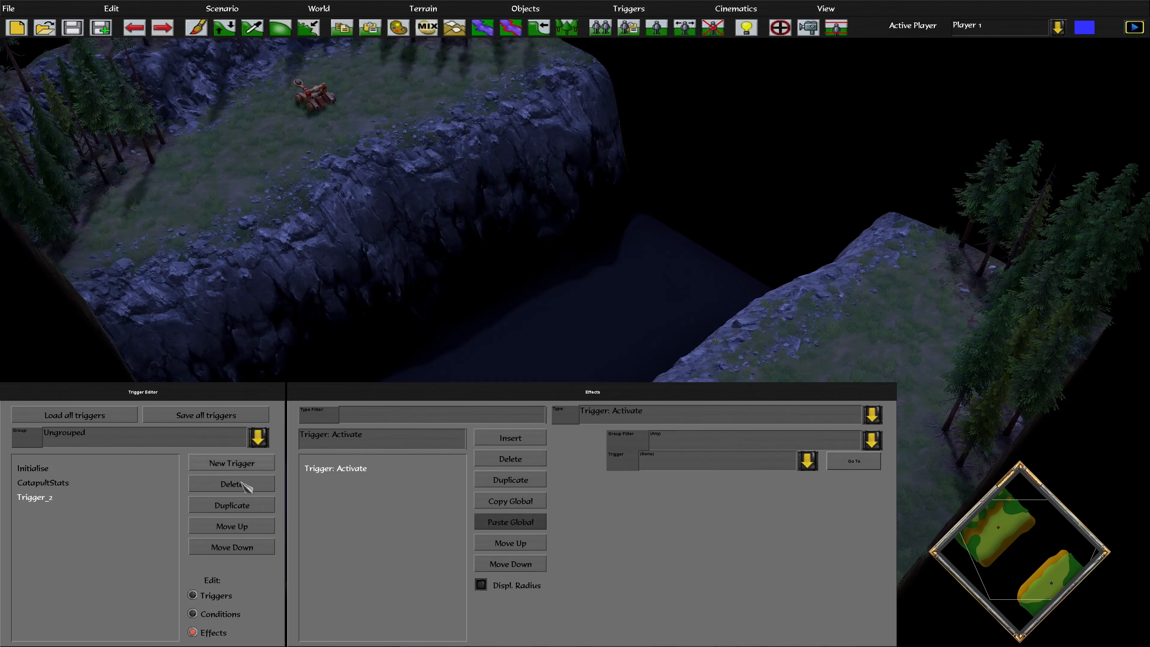
click(221, 595)
drag(391, 426, 283, 422)
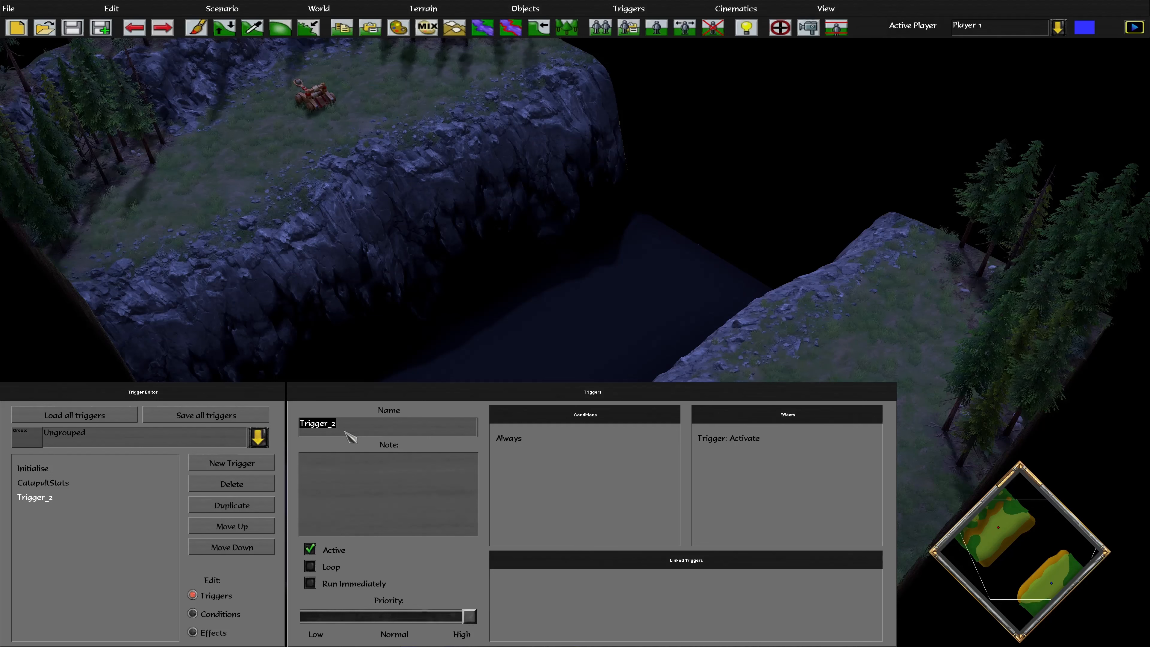
text(CatapultShots)
Filter CatapultShots' effect types by 'unit created'
click(216, 633)
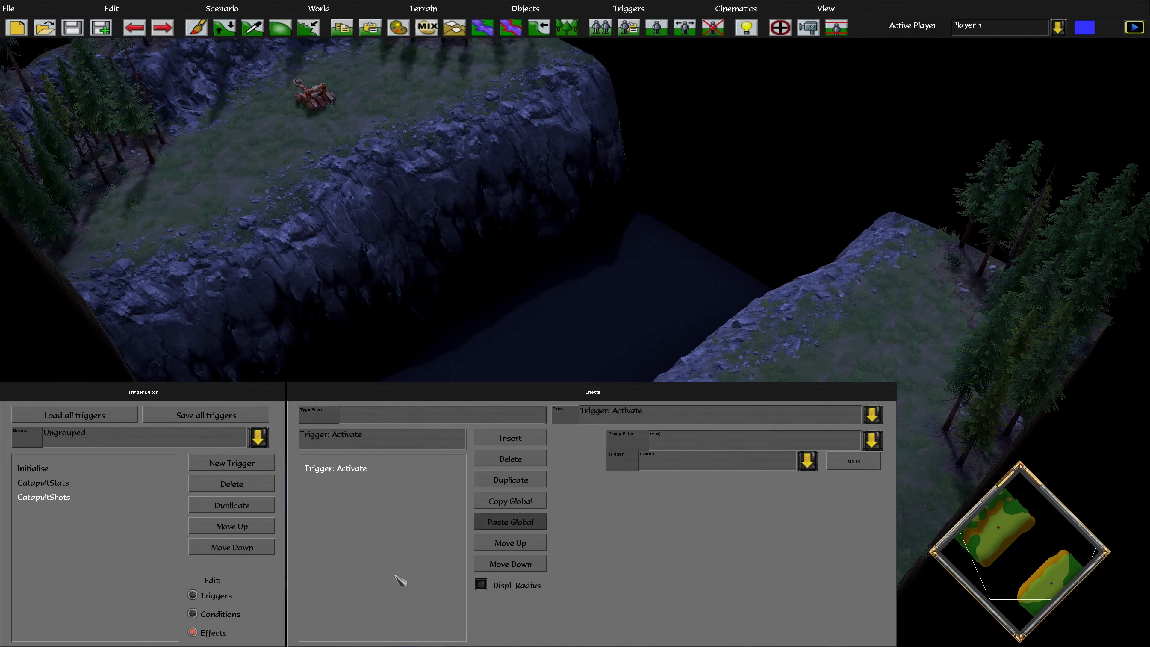
click(387, 420)
text(u)
key(BackSpace)
text(unit created)
click(642, 418)
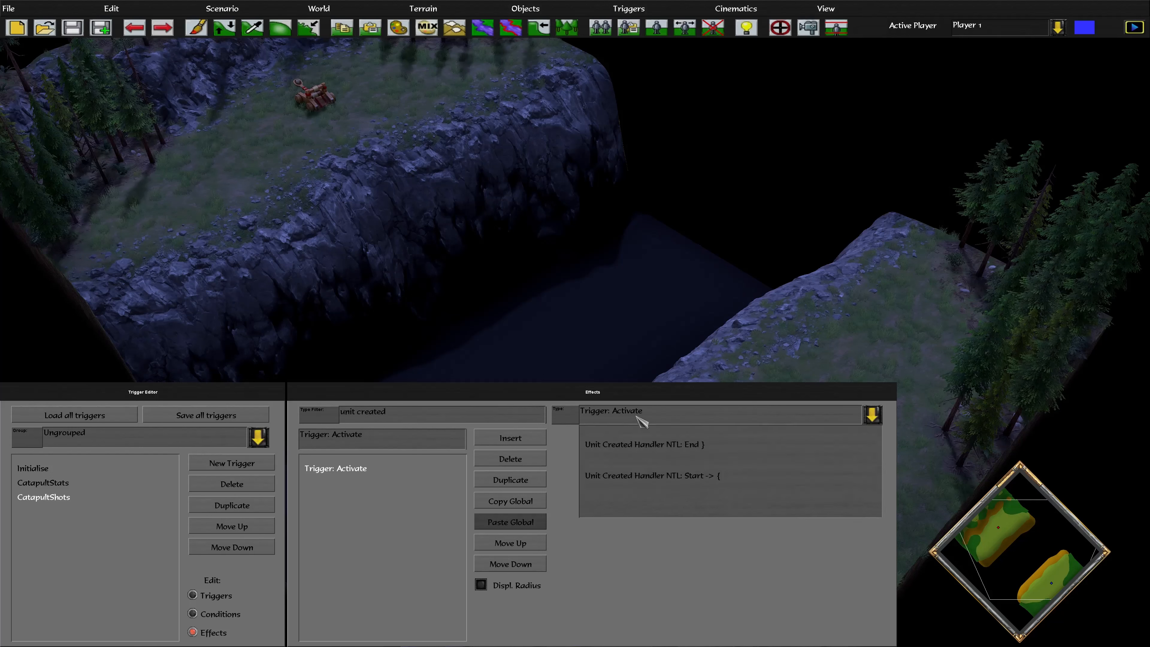
Make the effect Unit Created Handler NTL: Start -> {, using unit variable unitId
click(726, 490)
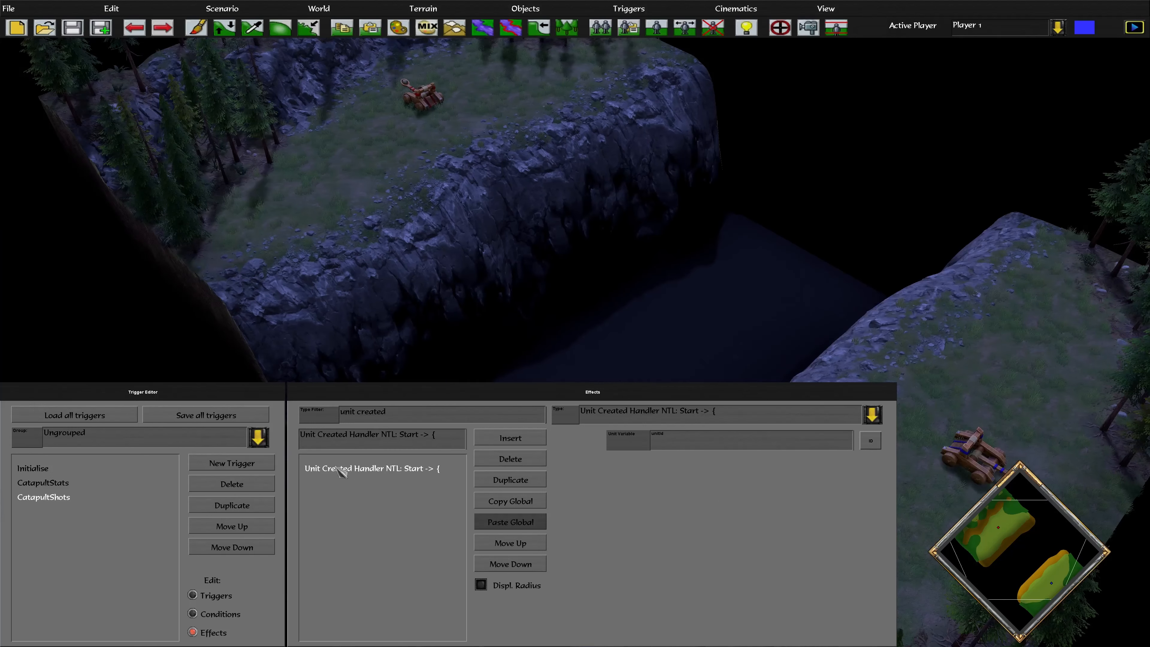
scroll(584, 303, down, 2)
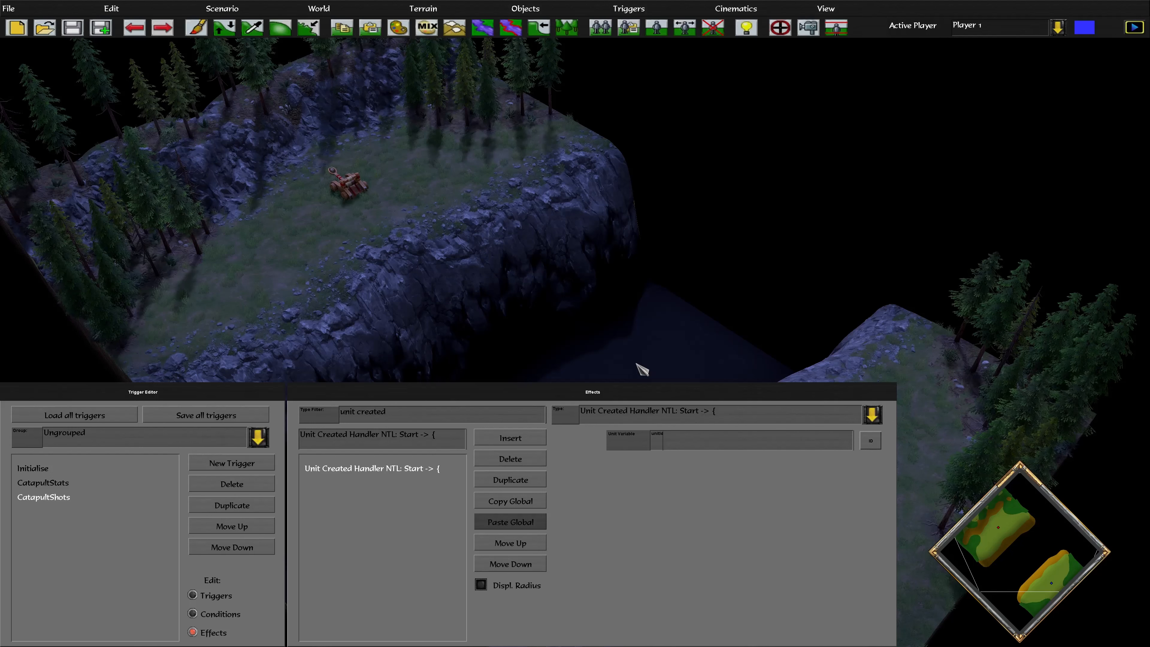
Add a second effect set to If | Unit: Is Protounit By ID {
click(521, 438)
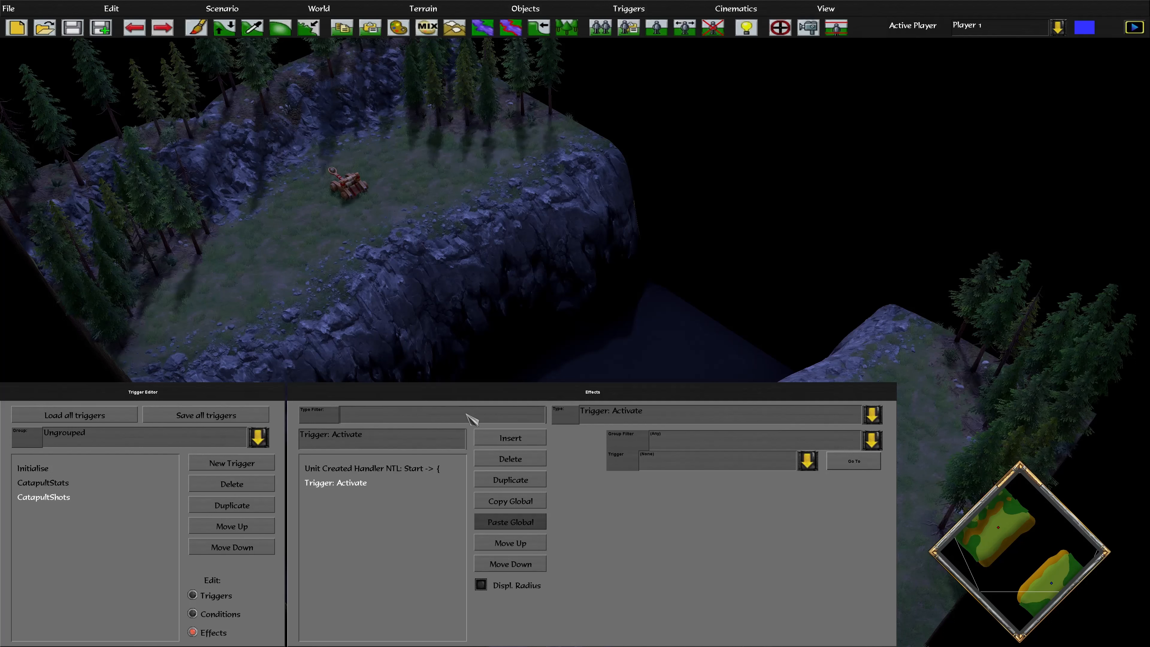
text(If | Proto)
click(697, 419)
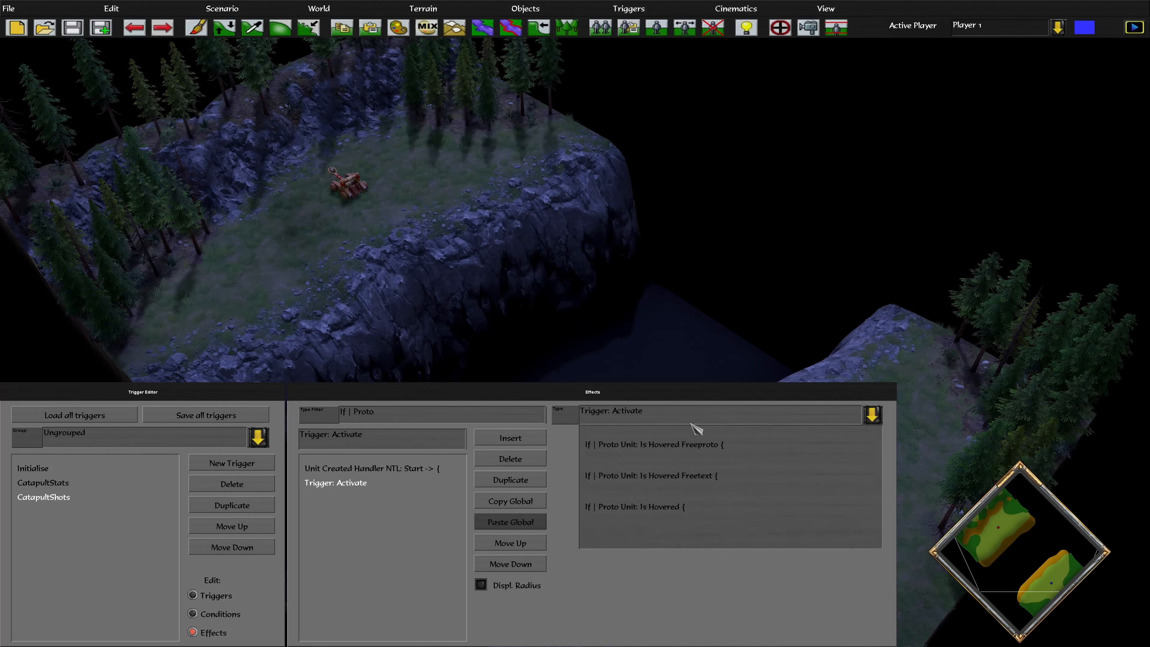
click(403, 416)
key(BackSpace)
key(BackSpace)
key(BackSpace)
key(BackSpace)
key(BackSpace)
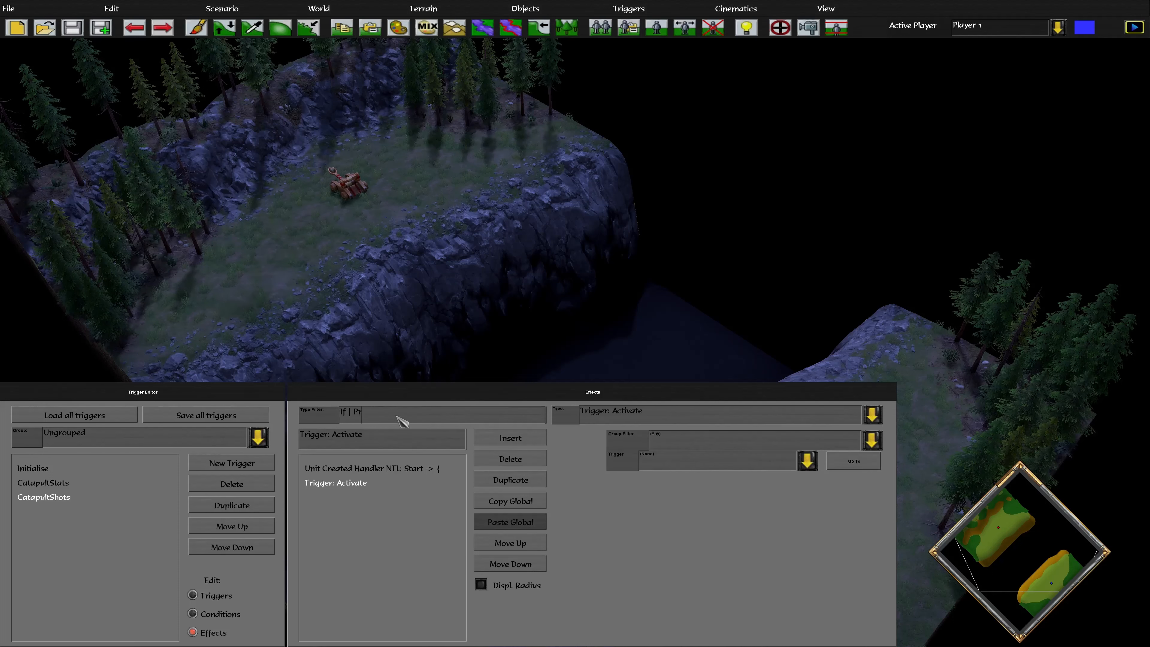
click(652, 422)
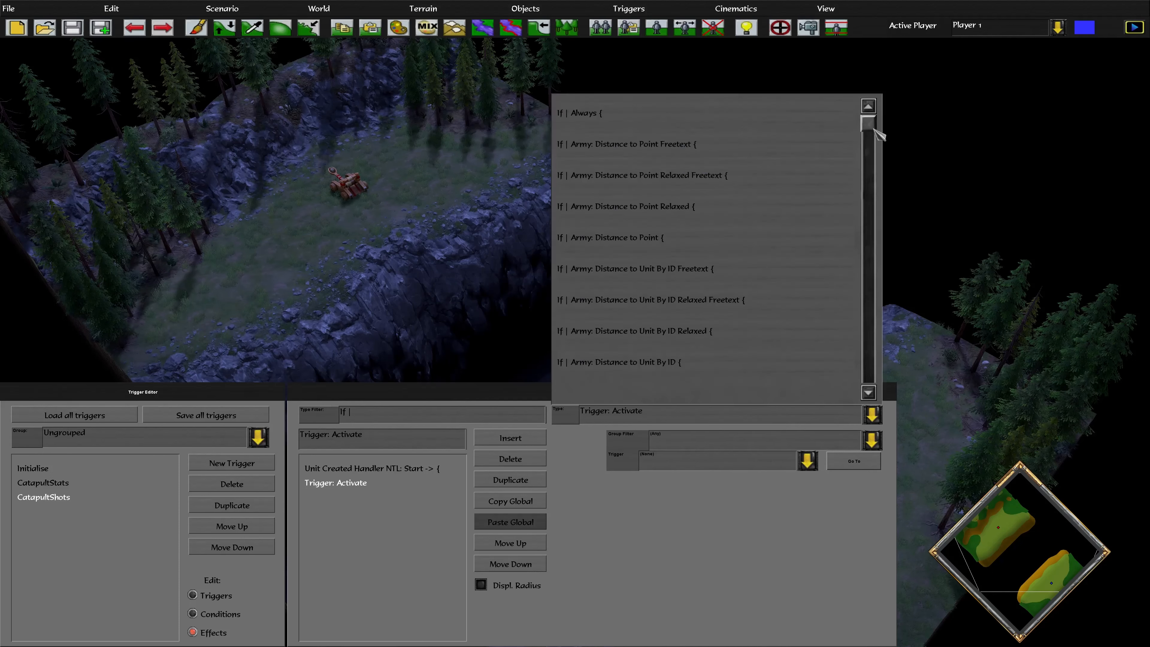
scroll(866, 244, down, 5)
scroll(859, 239, down, 5)
drag(866, 269, 877, 286)
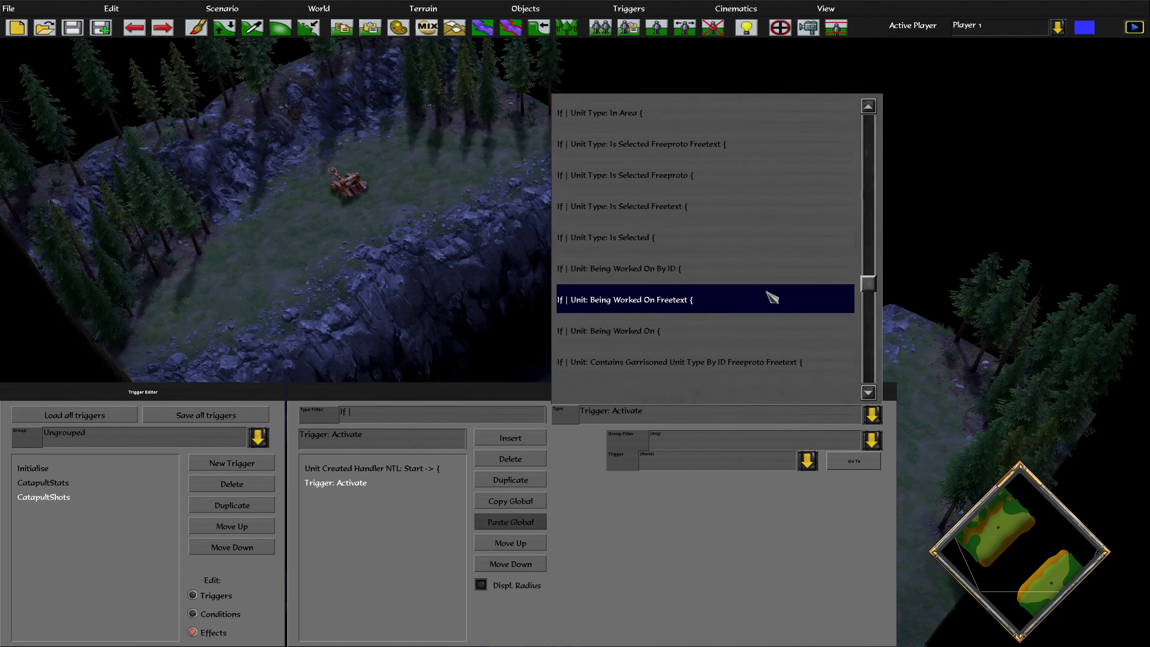
scroll(724, 298, down, 5)
scroll(761, 298, down, 10)
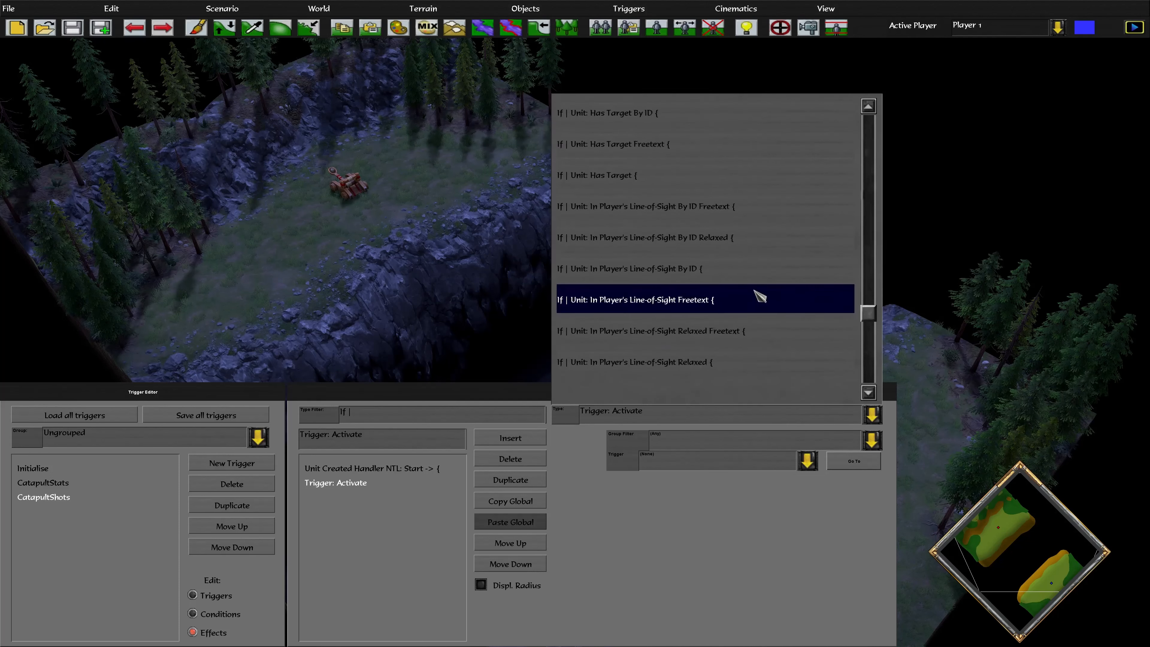
scroll(751, 290, down, 10)
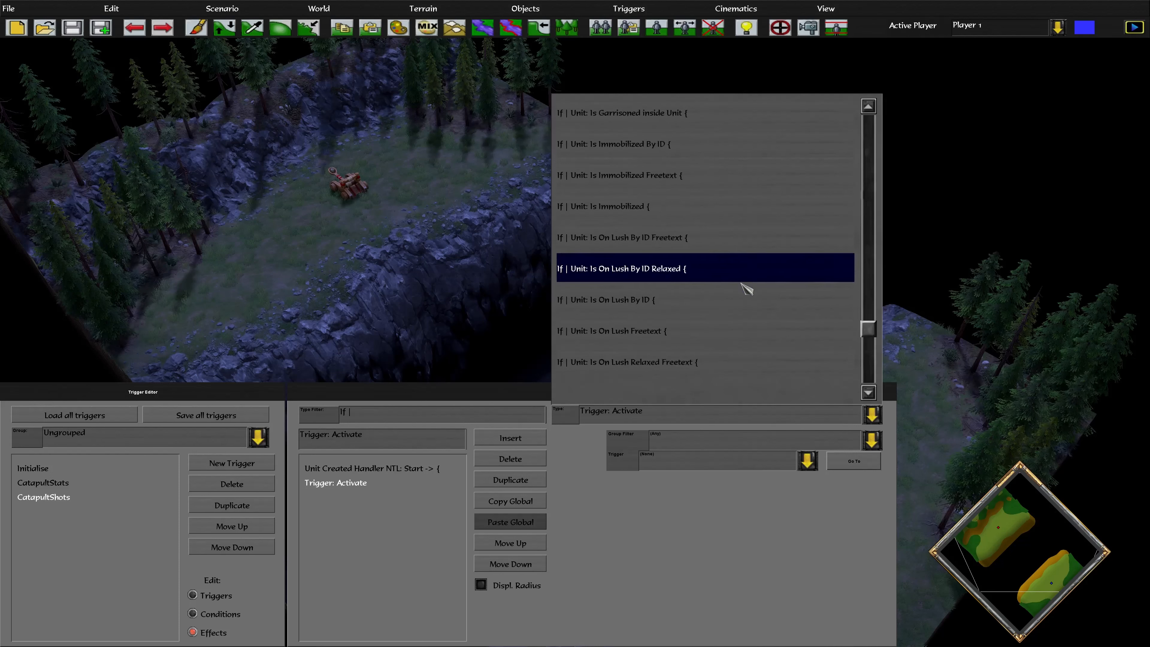
click(697, 331)
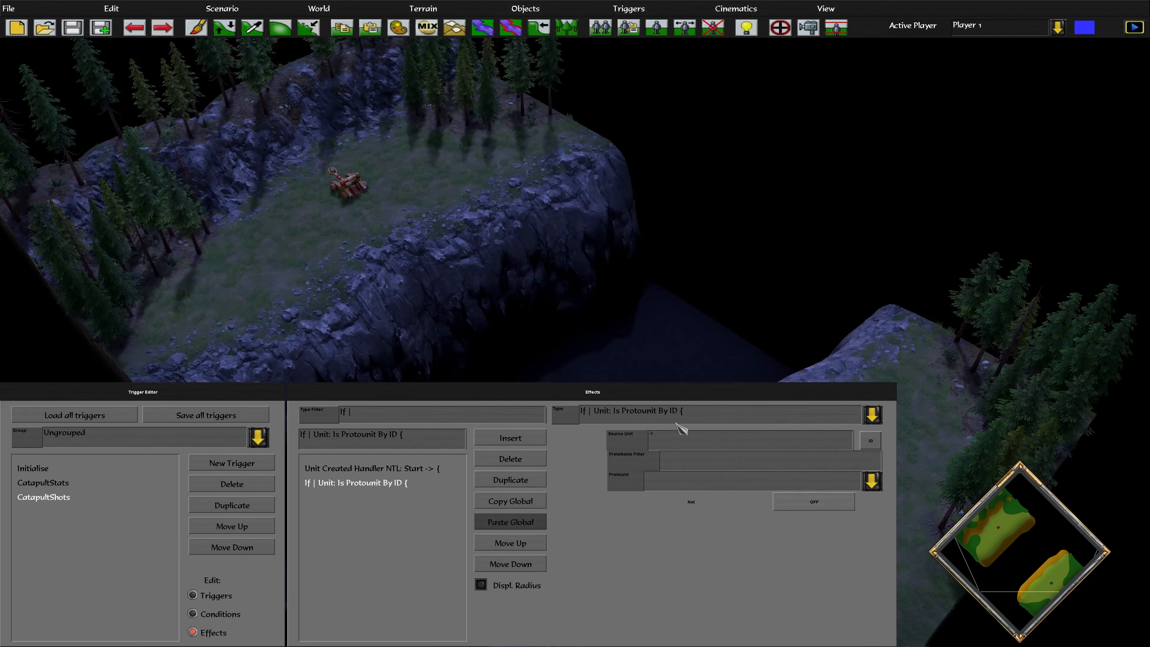
Browse the condition and effect type lists, then close them, keeping the If effect unchanged
click(615, 419)
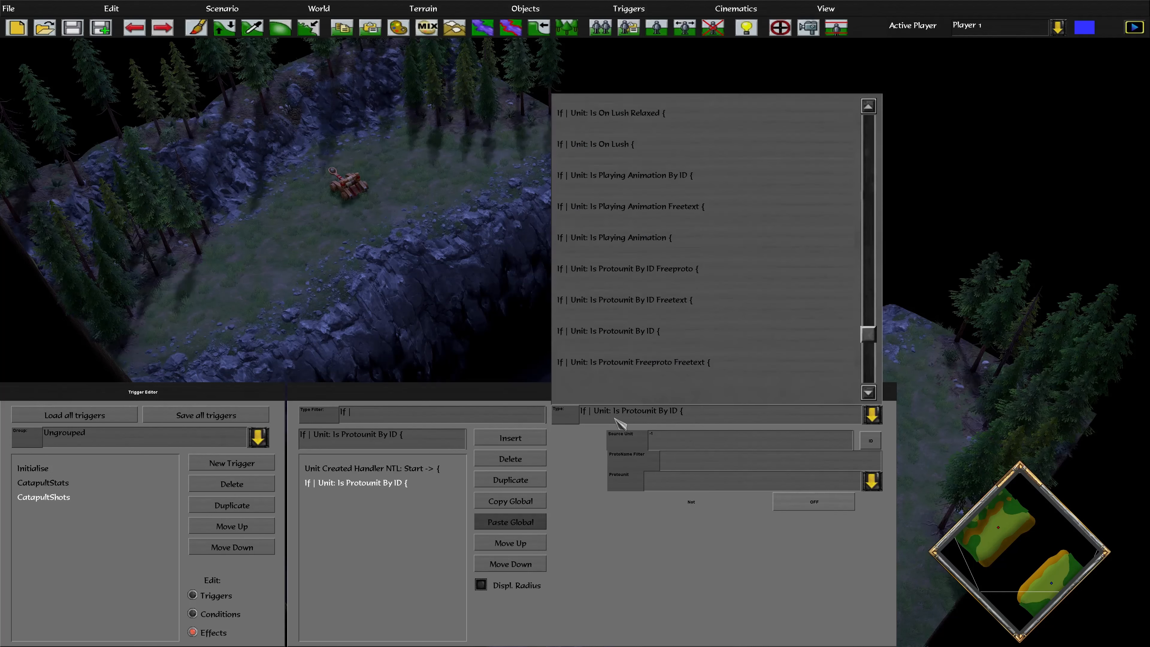
click(229, 615)
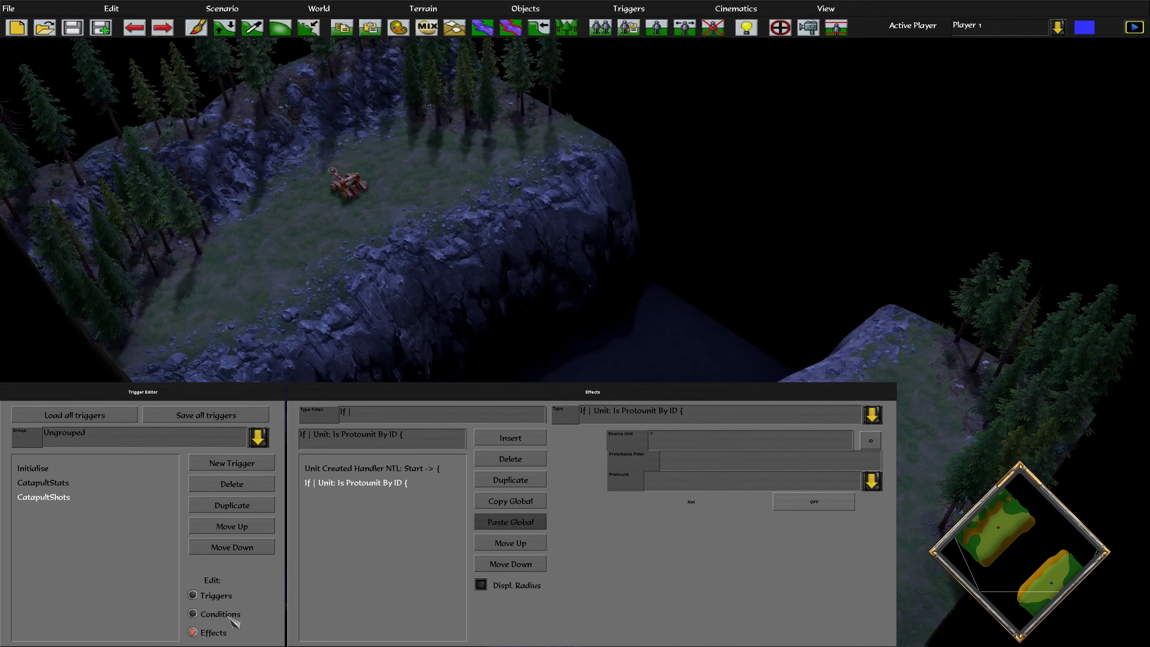
click(627, 415)
scroll(672, 298, down, 5)
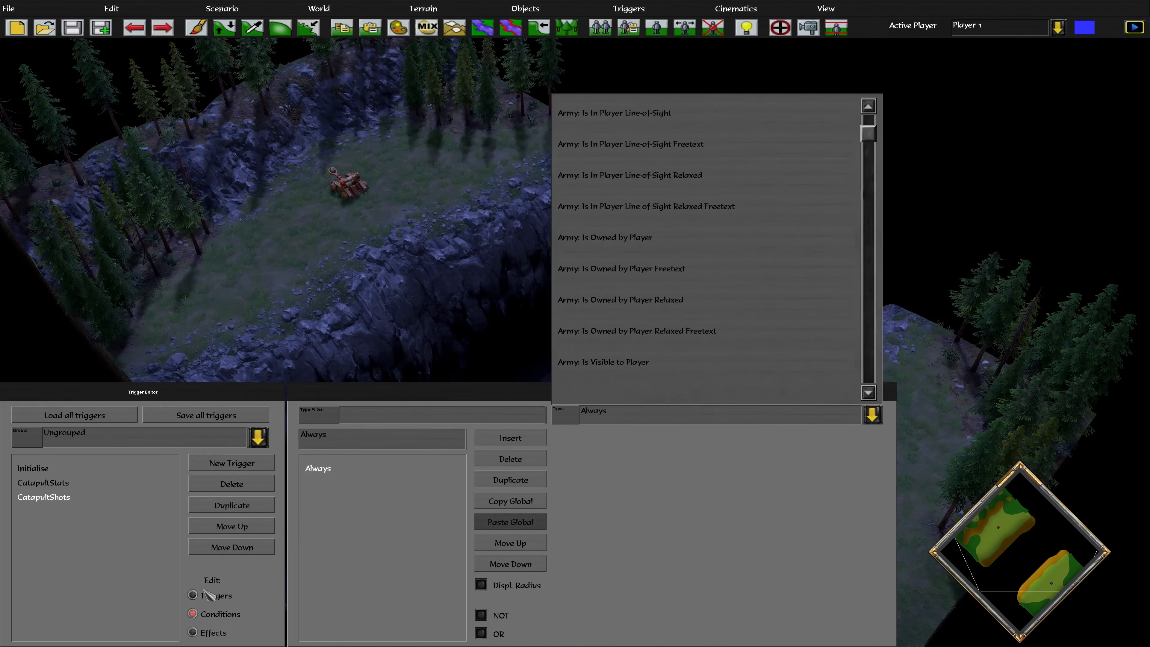
click(227, 633)
click(654, 419)
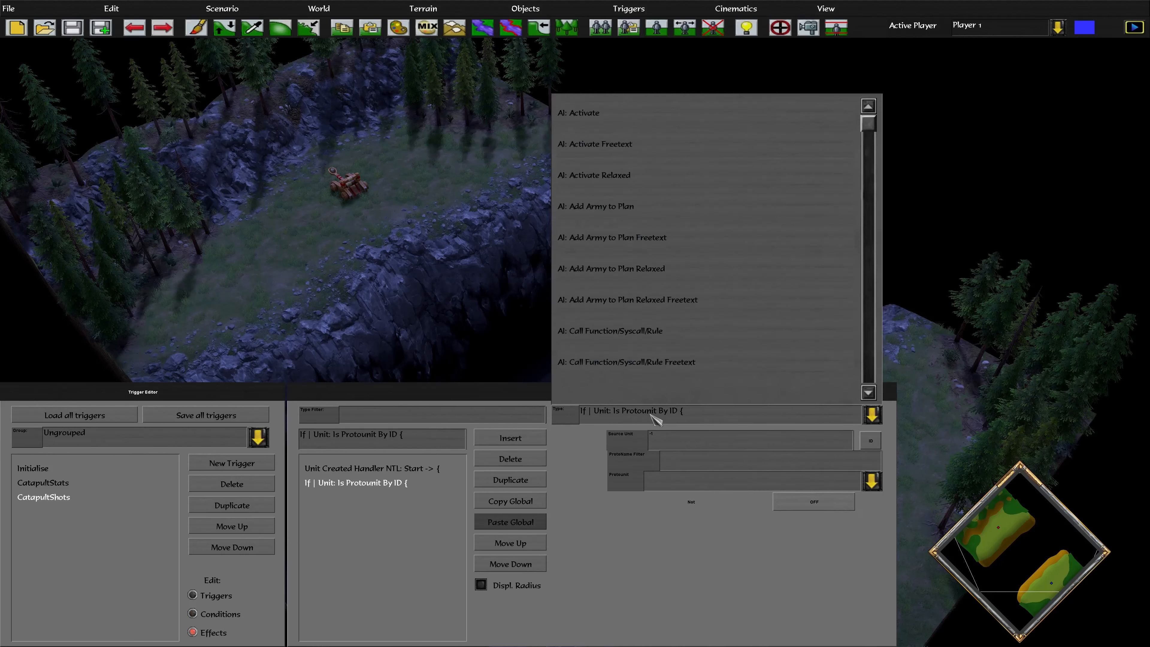
scroll(866, 123, down, 5)
drag(866, 123, 867, 221)
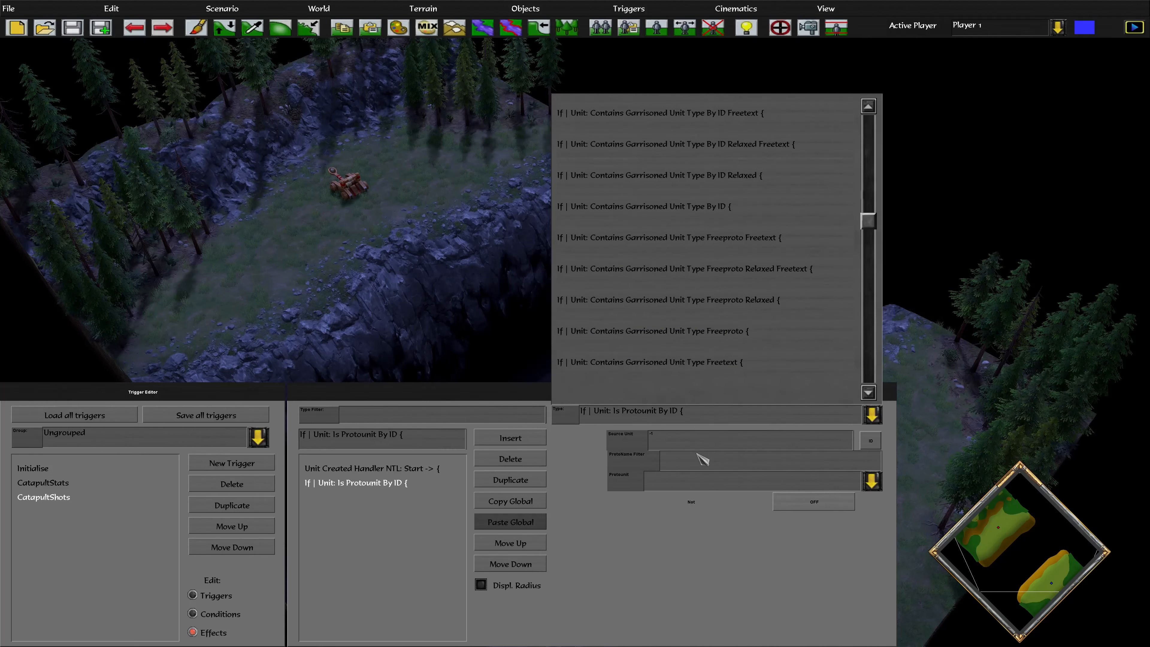
scroll(634, 444, up, 3)
scroll(634, 504, down, 4)
click(689, 448)
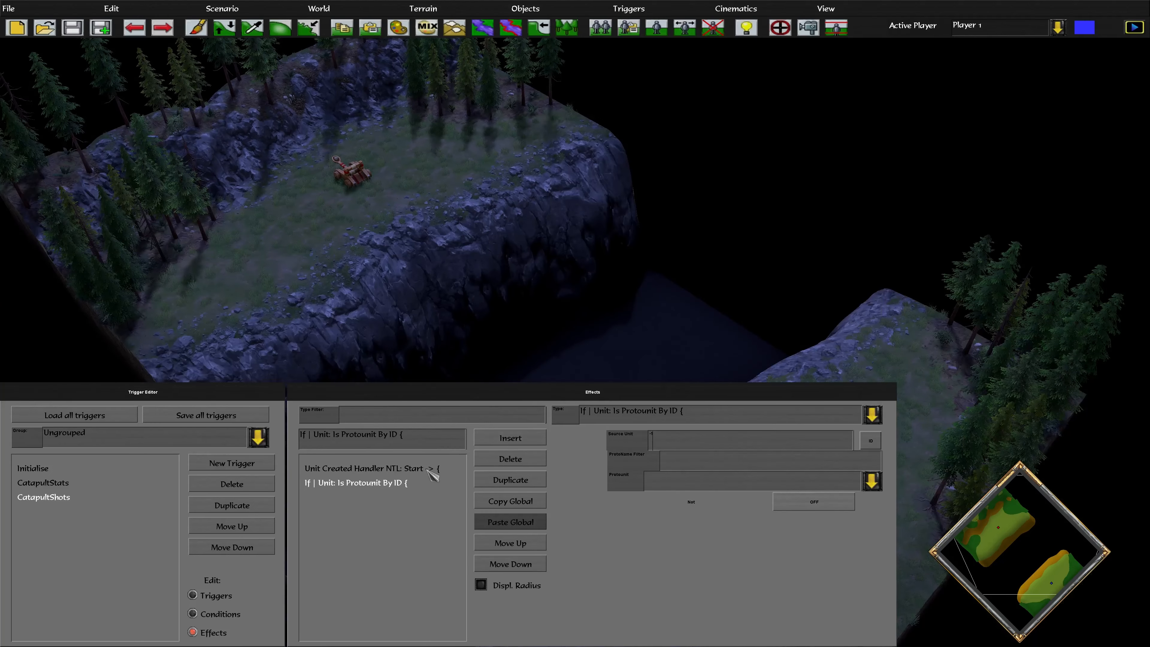
Set the If Is Protounit By ID check's source unit to unitId
click(389, 468)
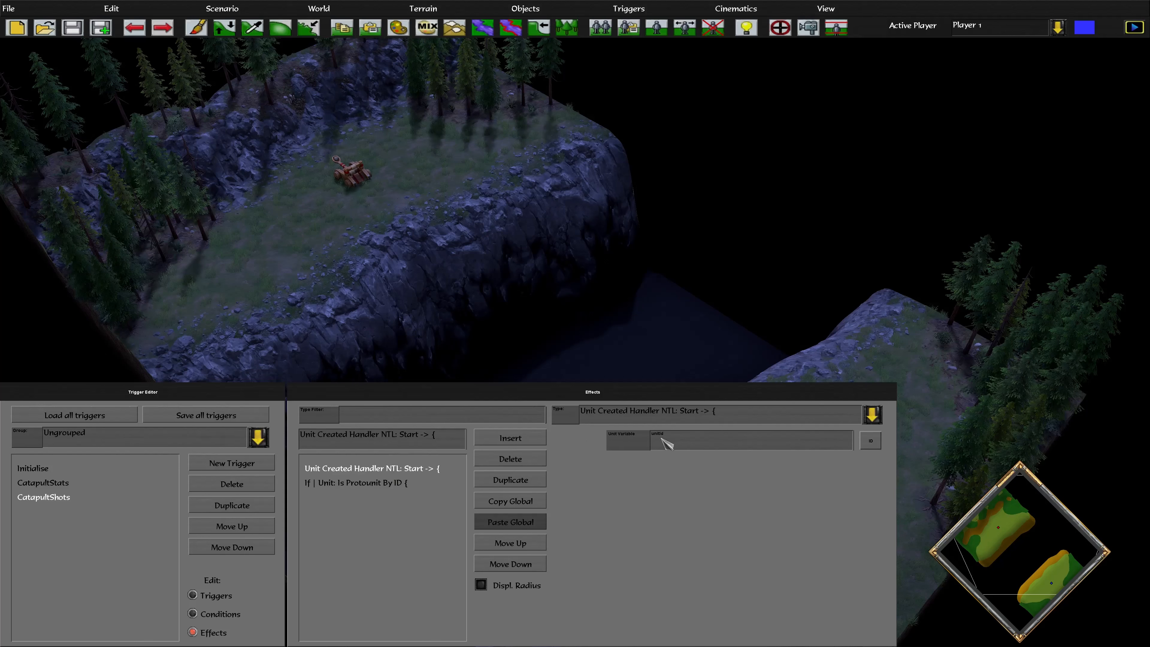
click(388, 483)
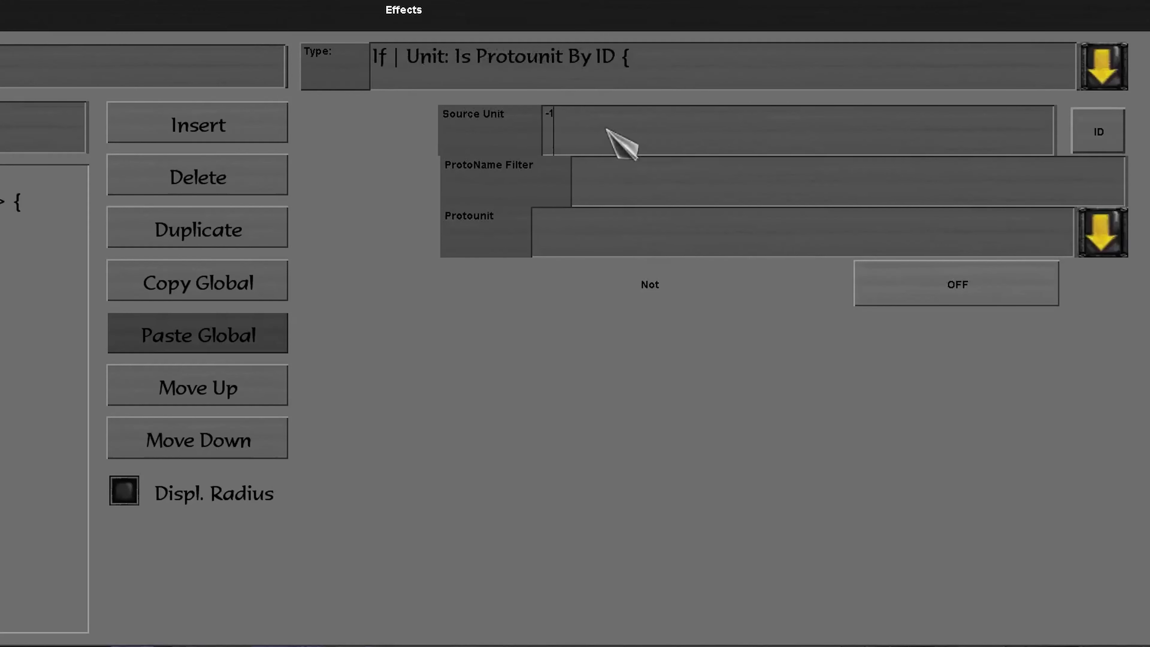
key(BackSpace)
key(BackSpace)
text(unitId)
Choose ProjectileCatapultShot as the protounit and insert a new effect after the check
click(661, 167)
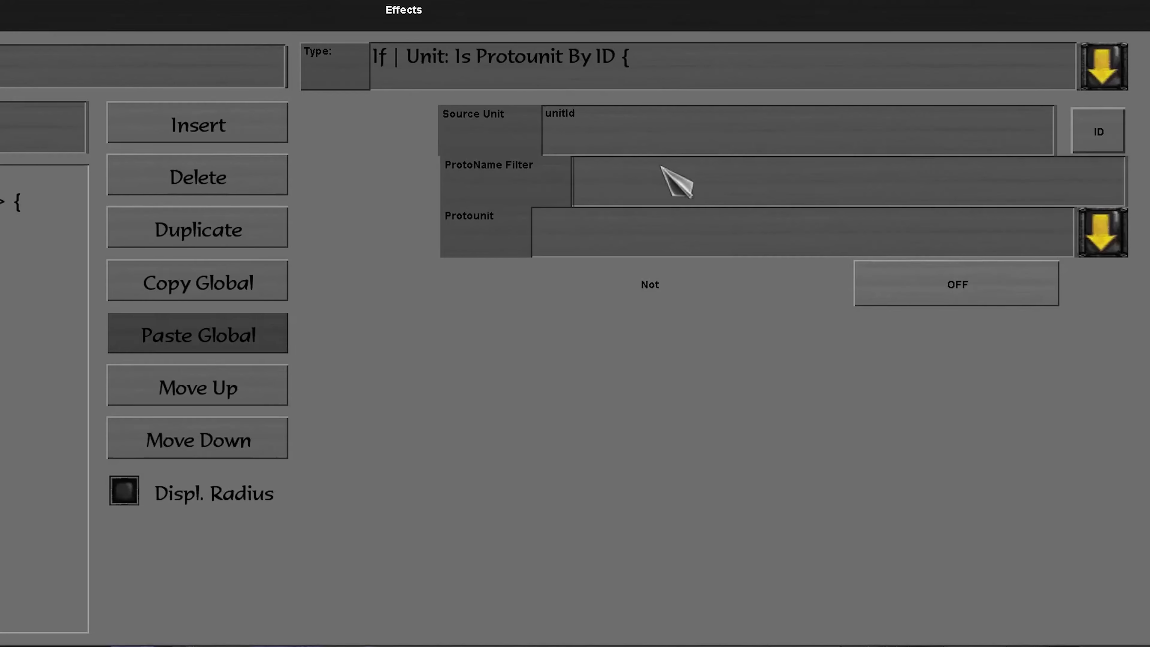
text(Projectile)
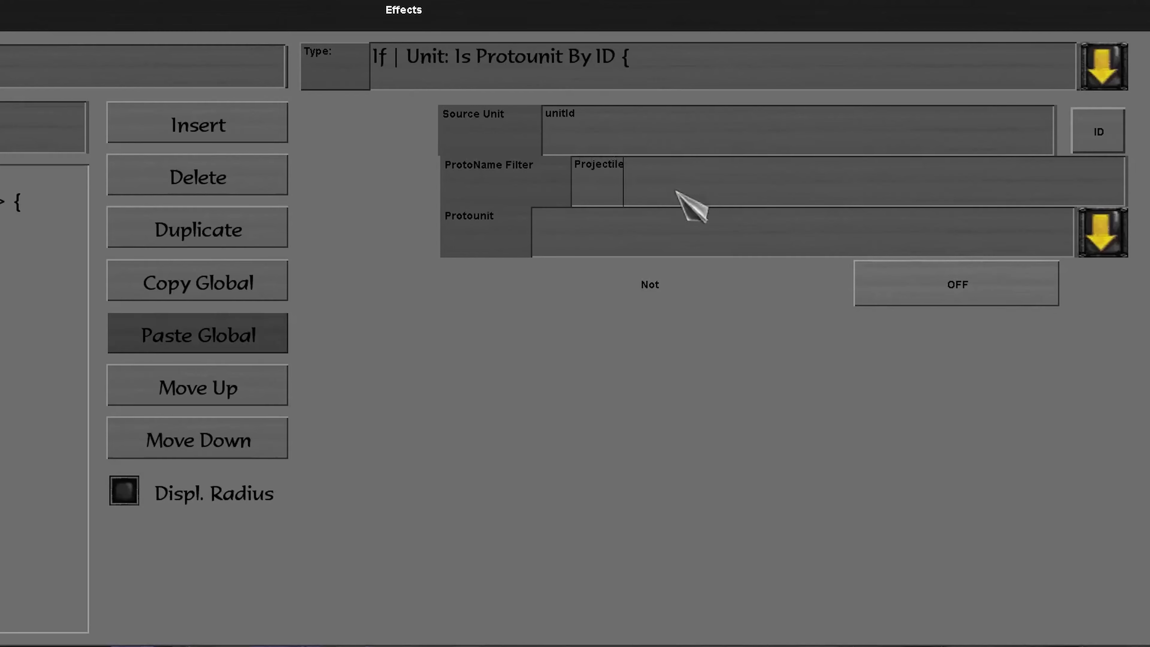
click(648, 232)
scroll(756, 100, down, 1)
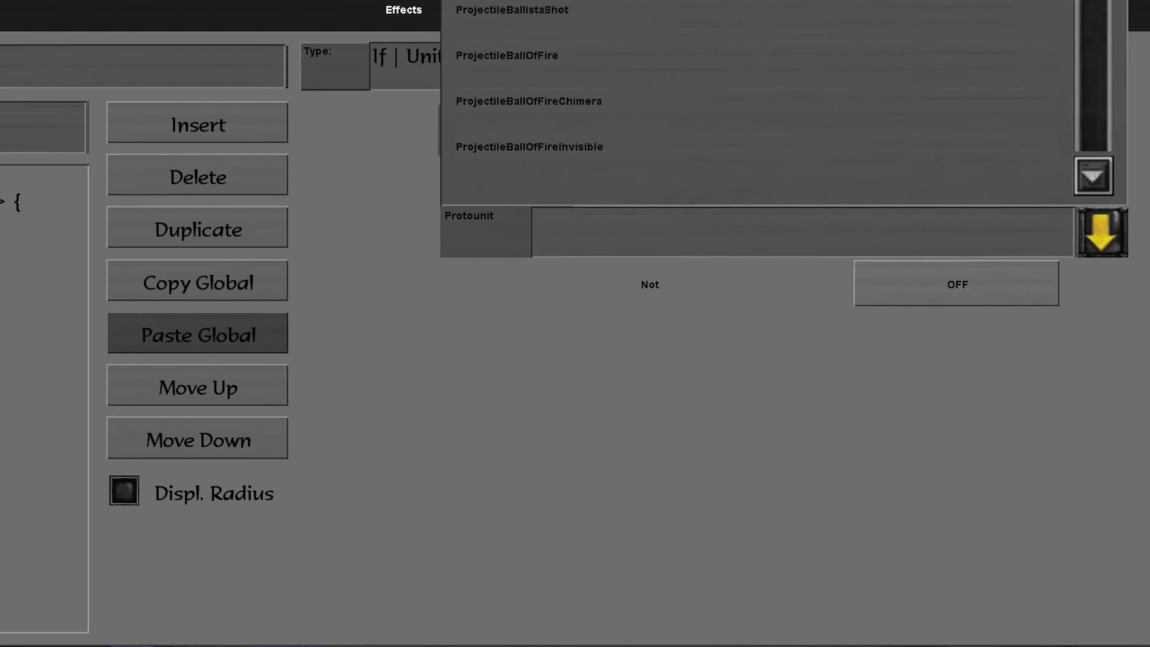
scroll(757, 82, down, 3)
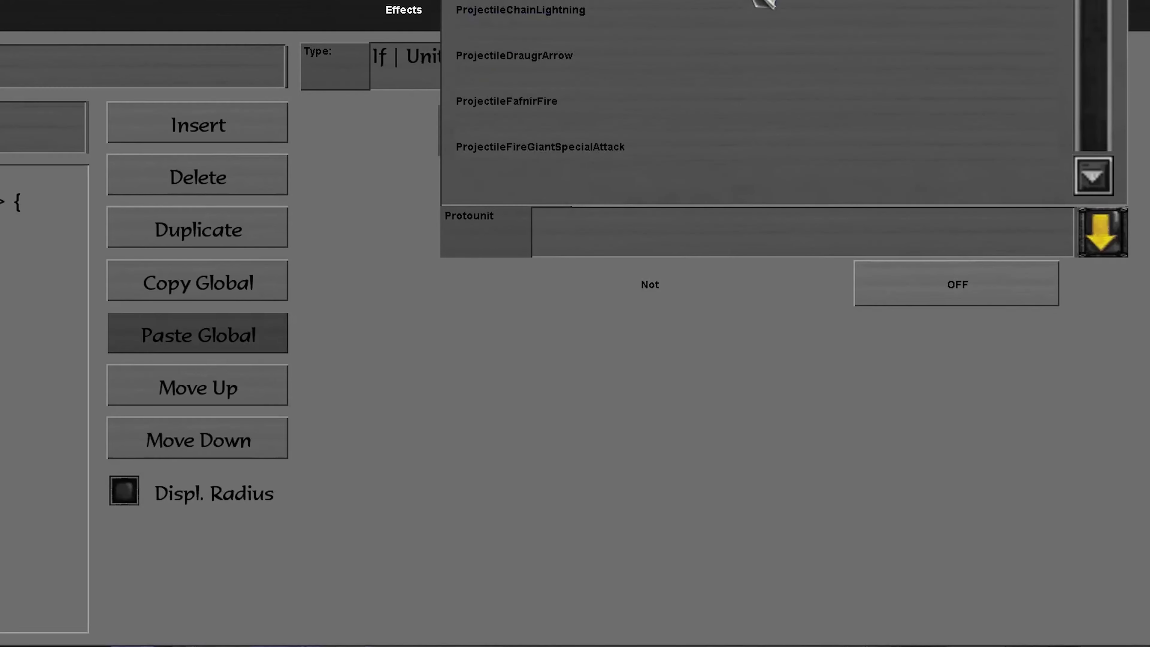
click(761, 1)
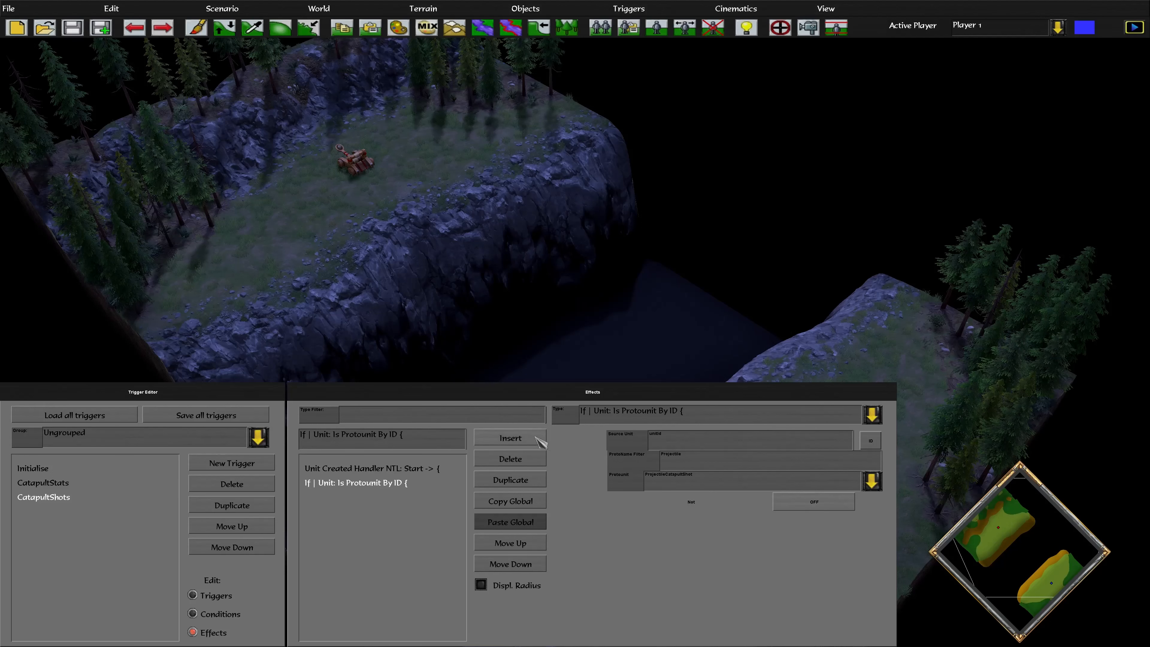
click(537, 439)
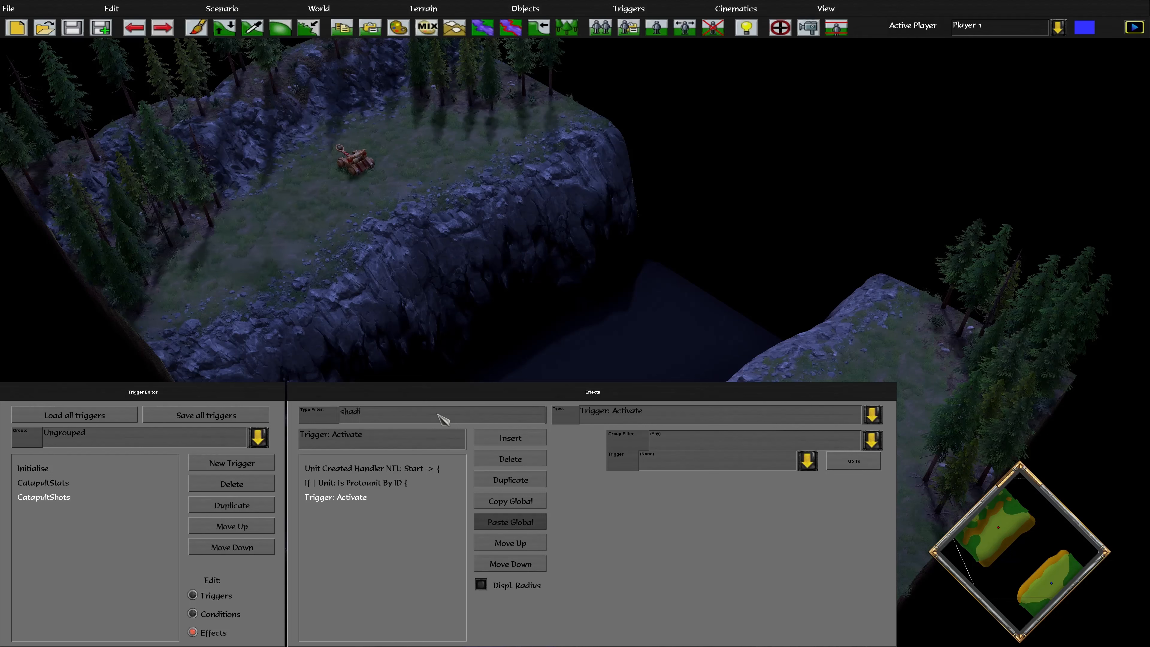
Make the new effect Unit: Set Shading By ID giving unitId Gold shading, then insert another effect
click(693, 418)
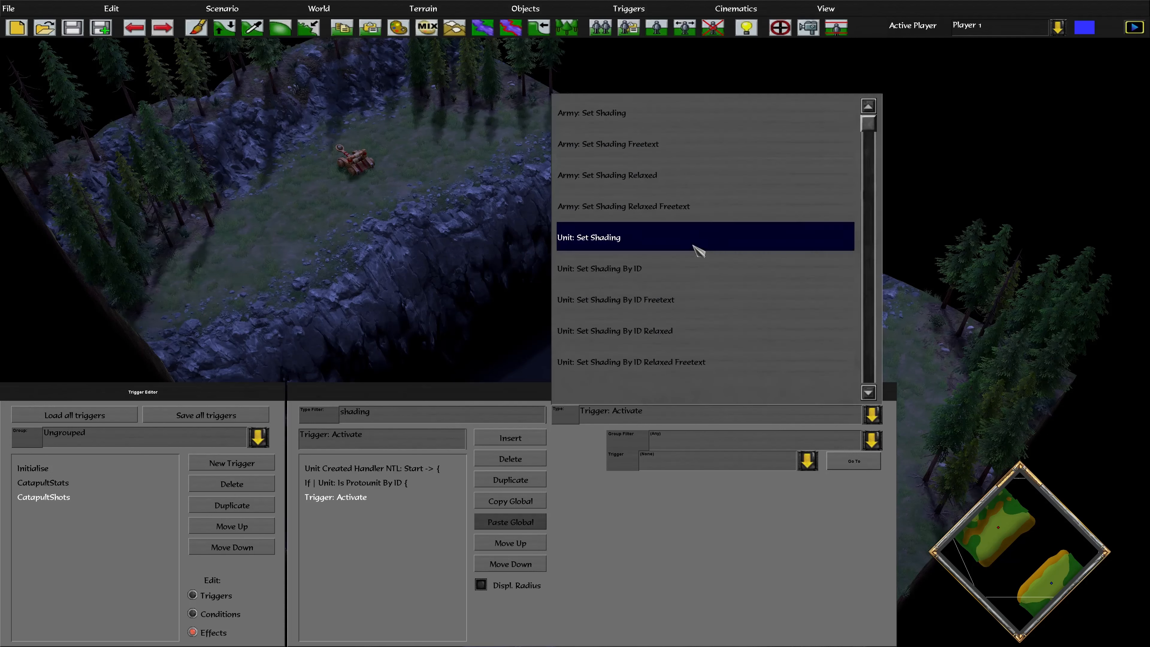
click(681, 267)
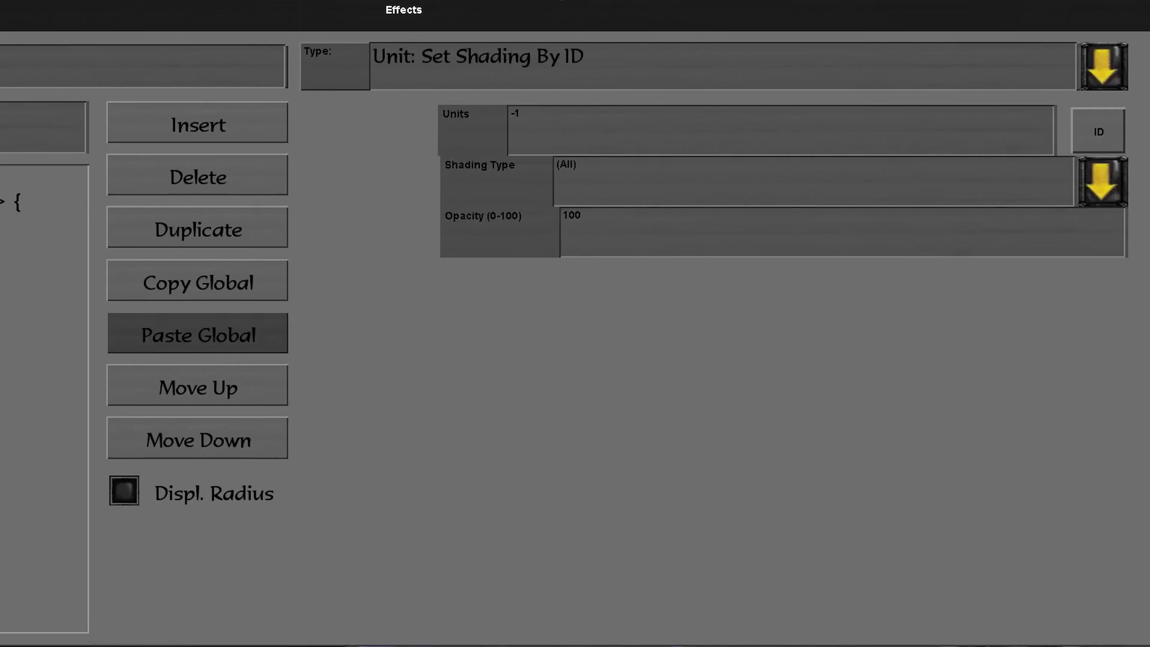
click(584, 136)
key(BackSpace)
key(BackSpace)
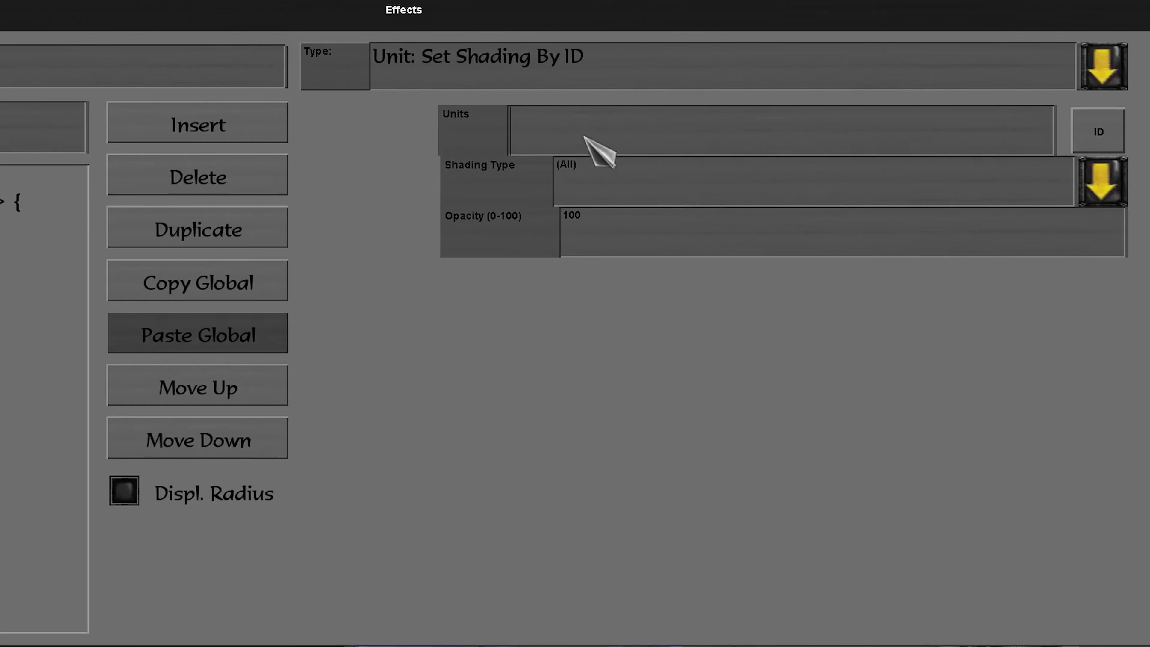
text(unitId)
click(600, 161)
click(659, 469)
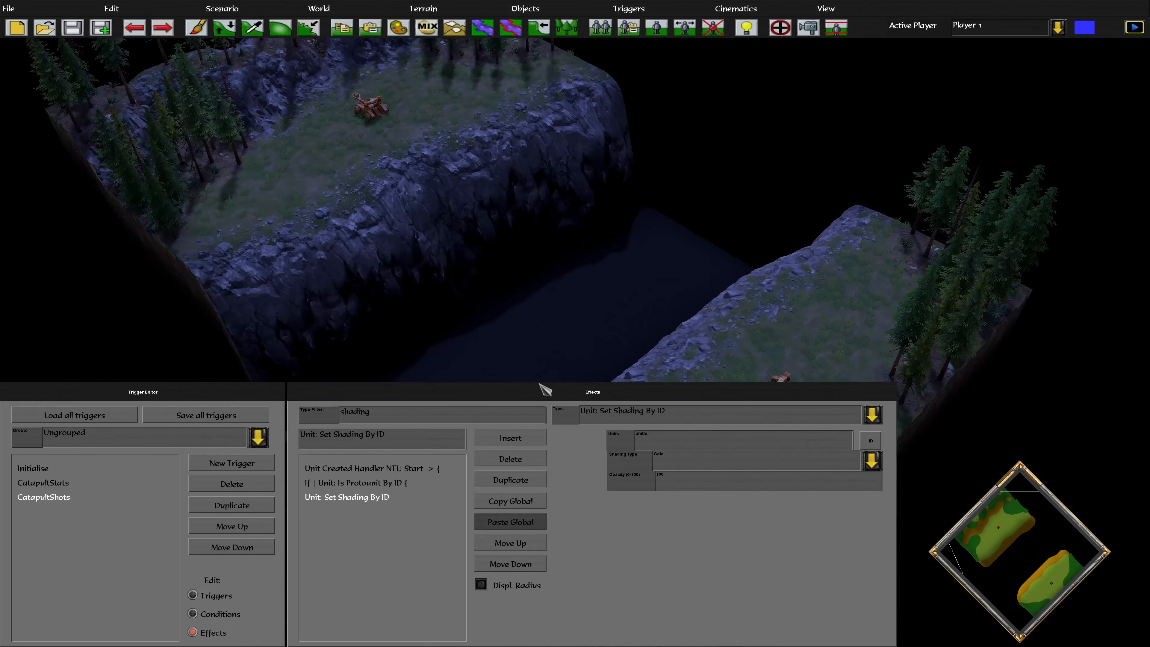
click(529, 439)
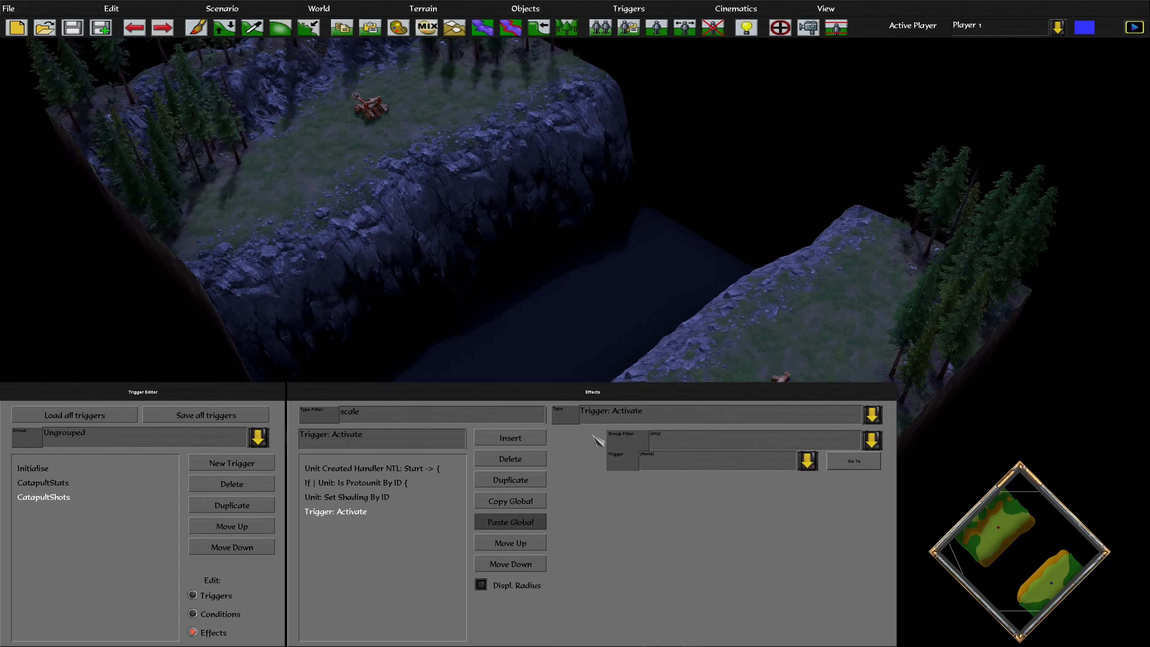
Make the new effect Unit: Set Scale By ID with source units unitId
click(609, 415)
click(665, 249)
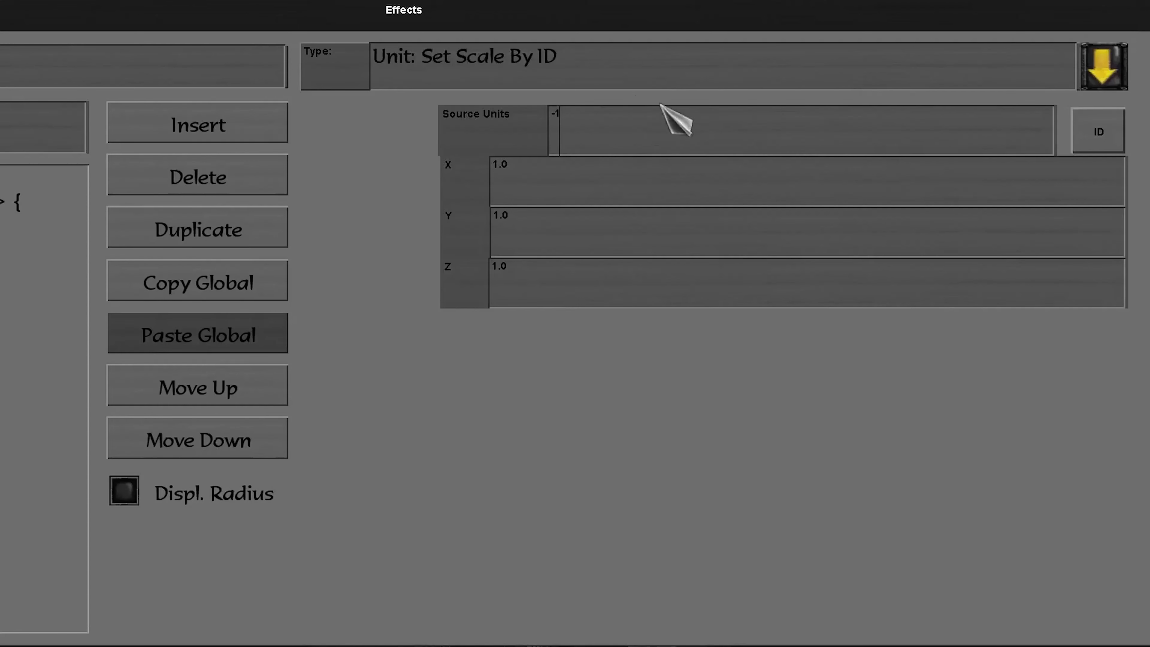
key(BackSpace)
key(BackSpace)
text(unitil)
text(d)
key(BackSpace)
key(BackSpace)
key(BackSpace)
key(BackSpace)
key(BackSpace)
key(BackSpace)
key(BackSpace)
text(unitId)
Set the X and Y scale to 3.0 and insert another effect
click(597, 174)
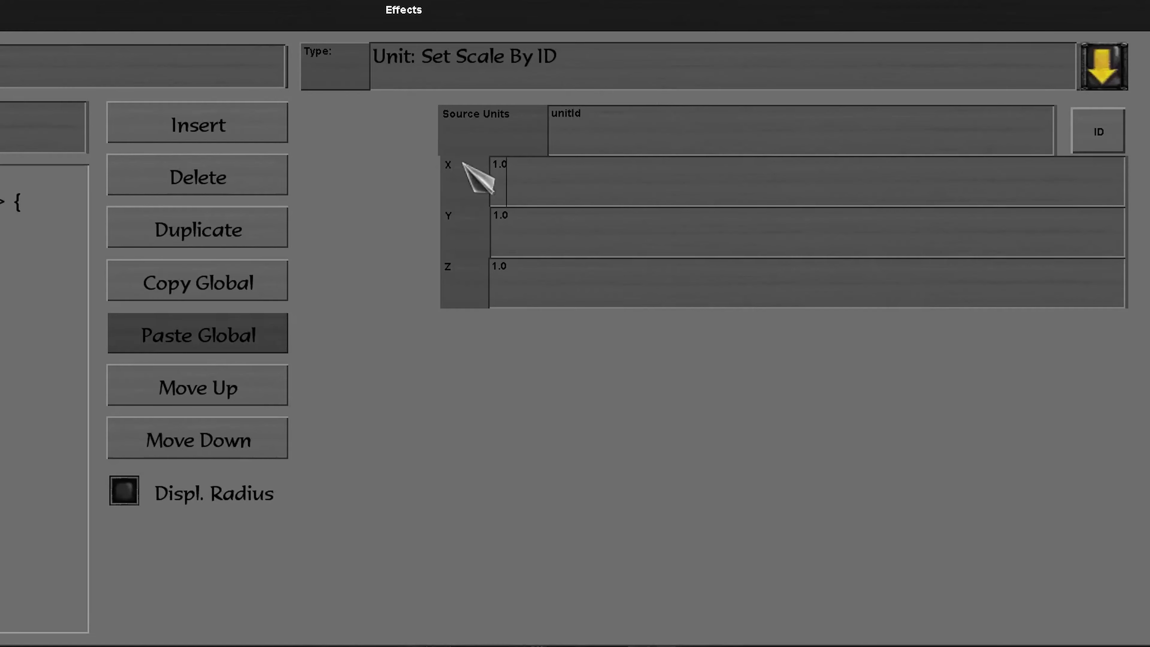
key(Left)
key(Left)
key(BackSpace)
text(3)
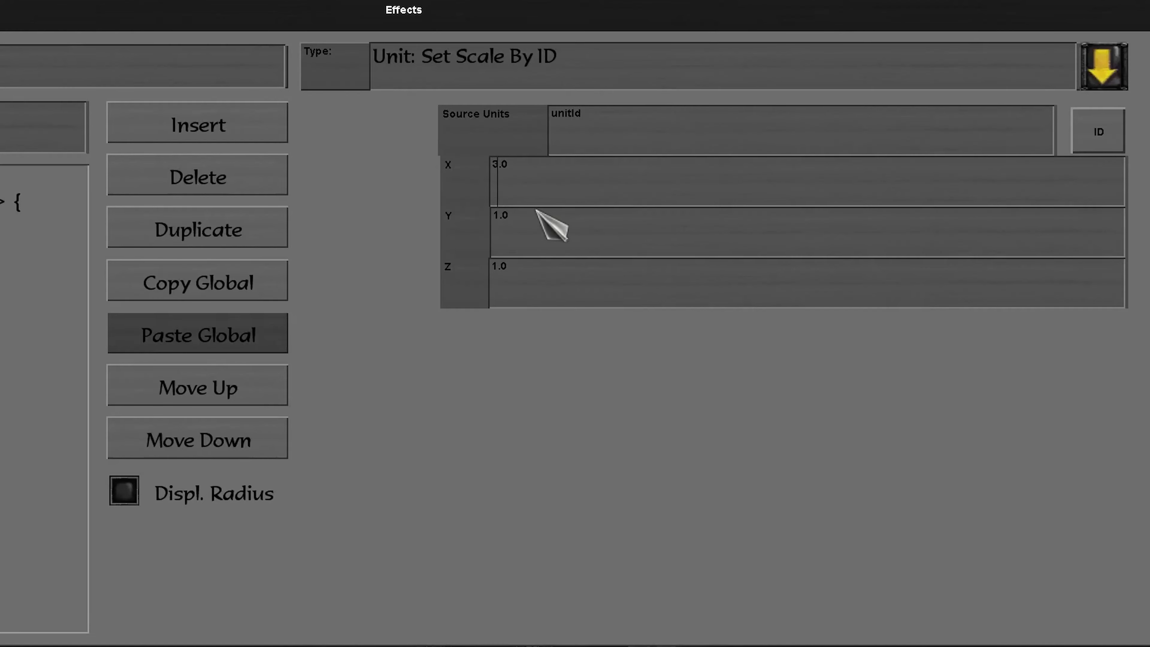
key(BackSpace)
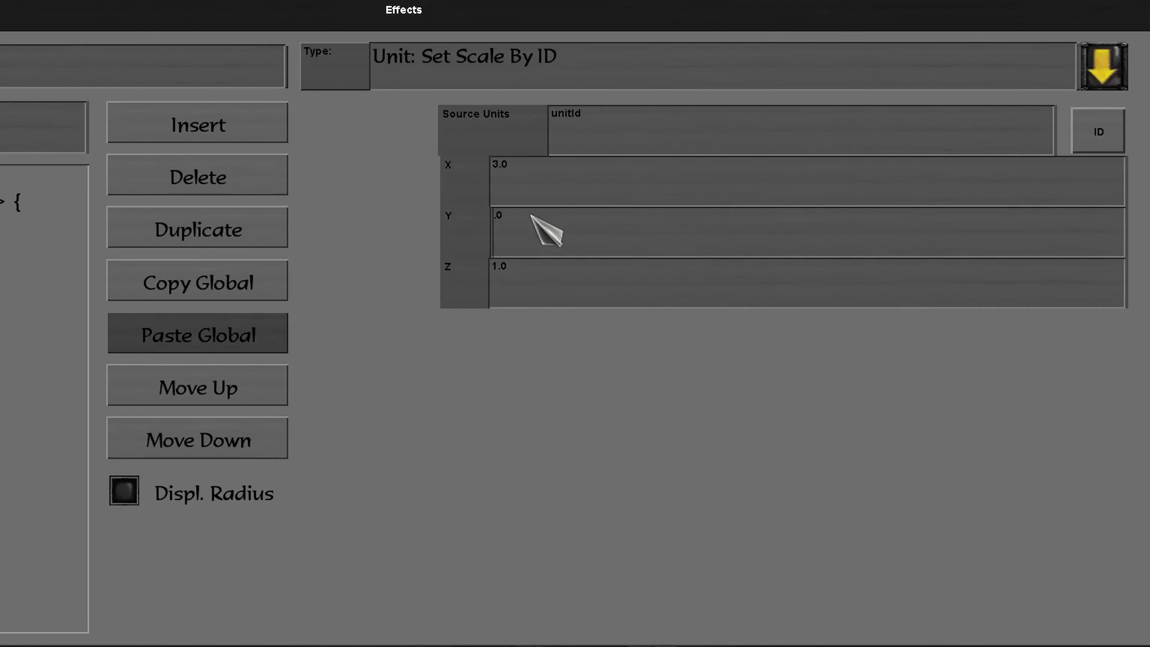
text(3)
click(533, 280)
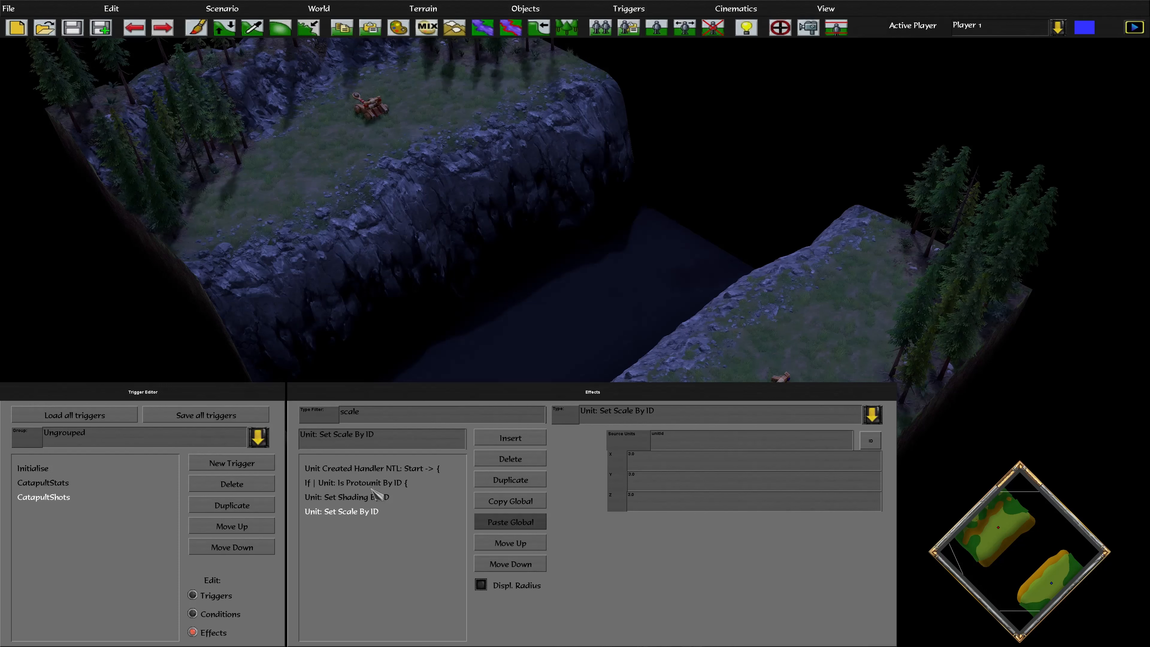
click(493, 438)
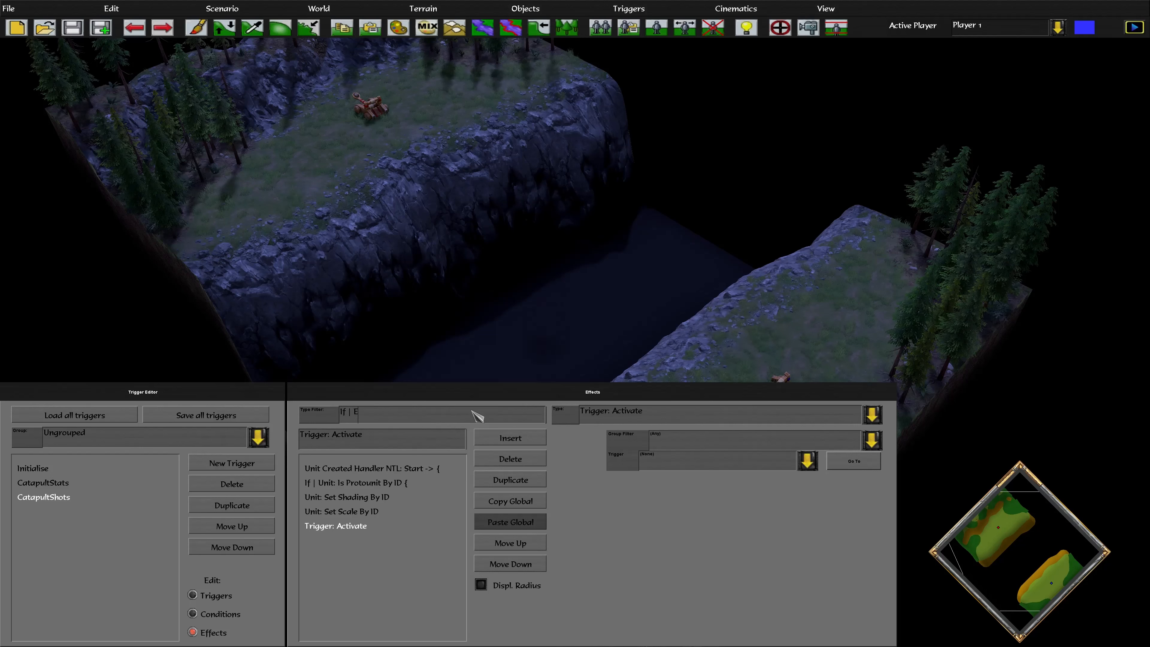
Close the block with If | End and Unit Created Handler NTL: End effects
click(636, 415)
click(625, 445)
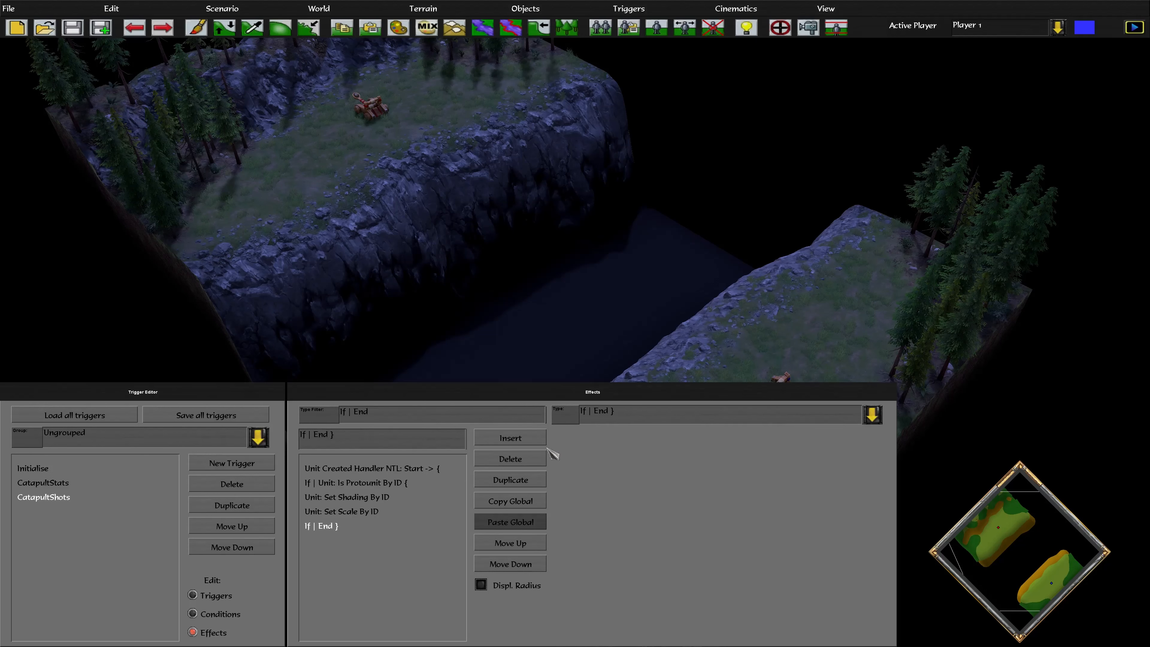
click(366, 467)
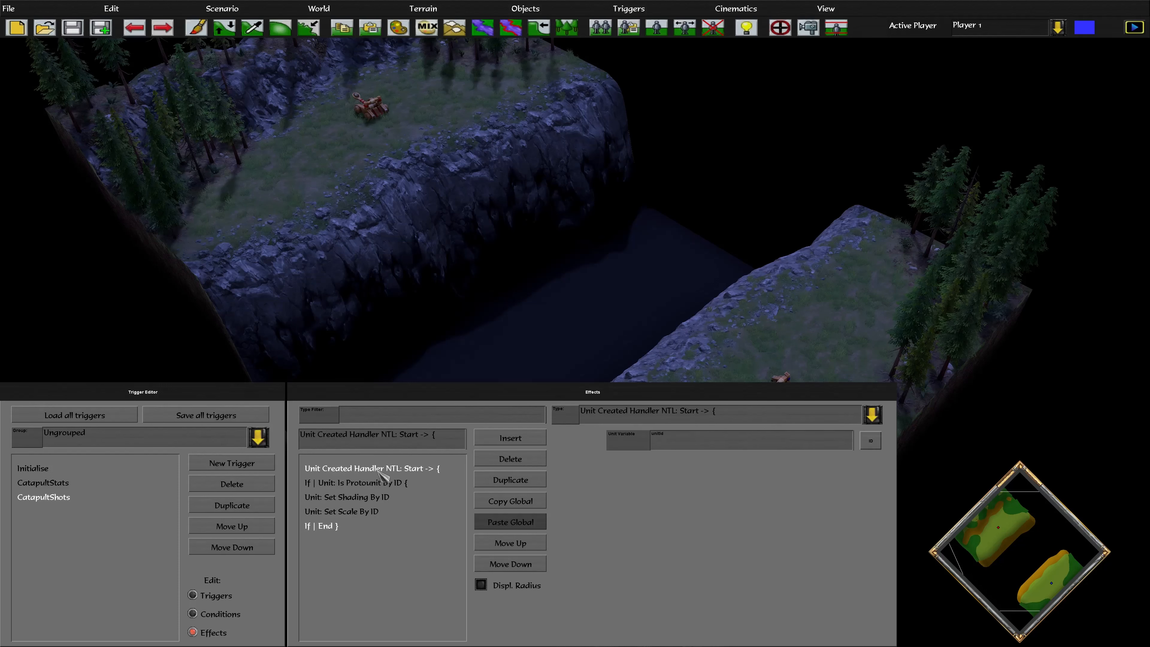
click(519, 441)
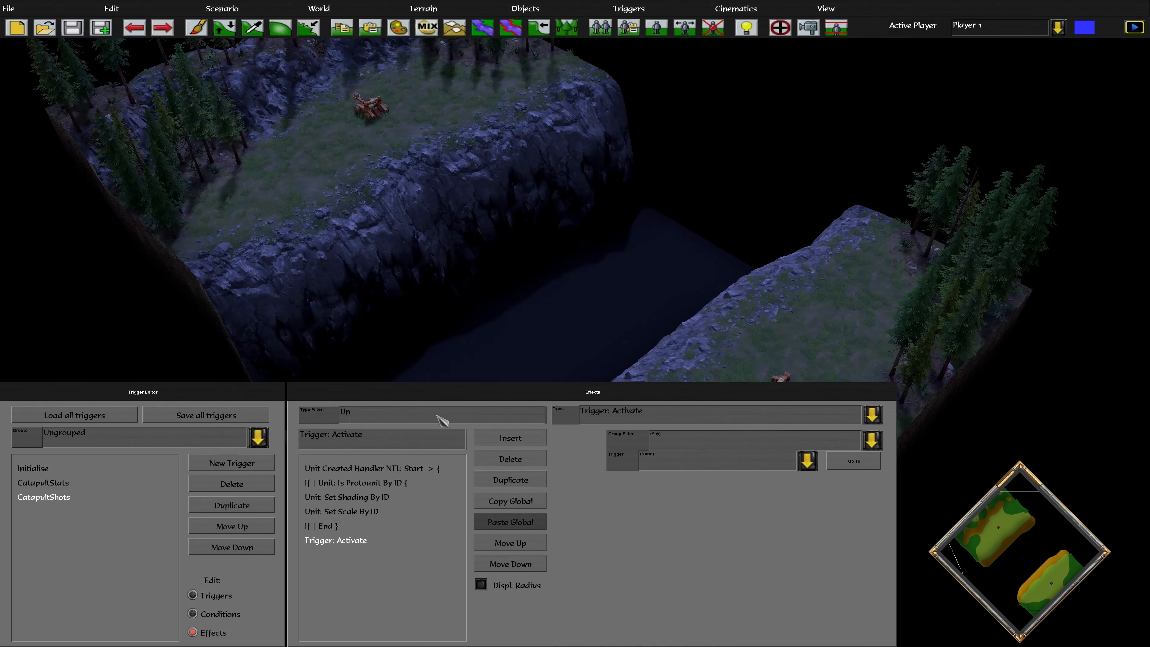
text(d)
click(640, 419)
click(700, 449)
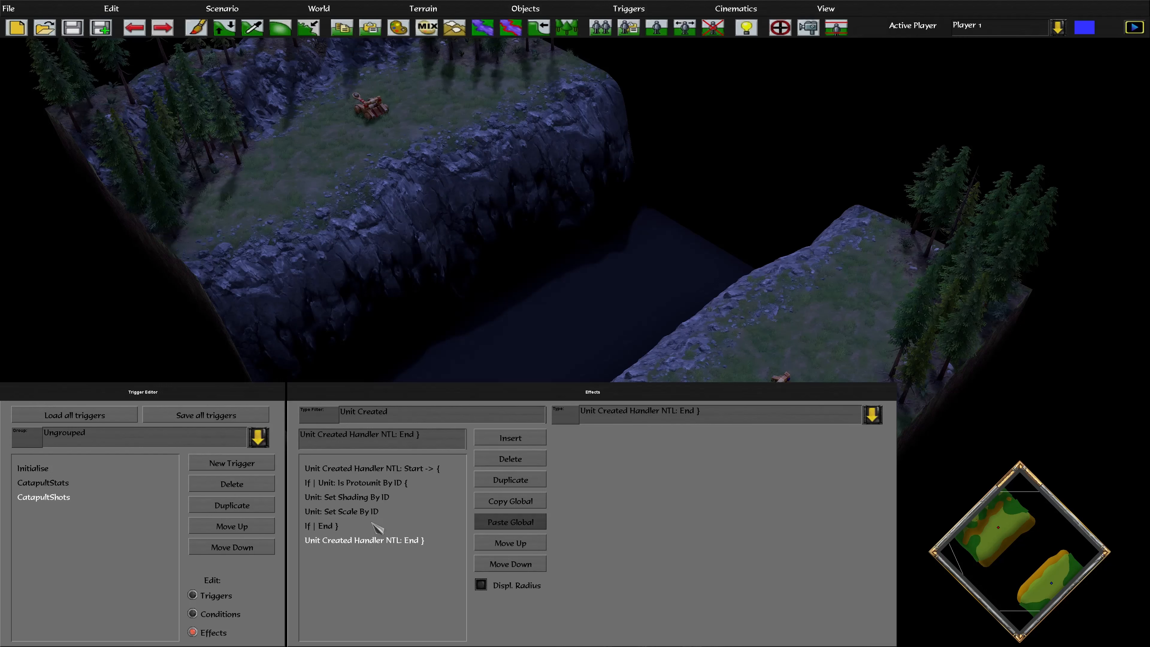
Review each CatapultShots effect's parameters, from handler start to handler end
click(218, 596)
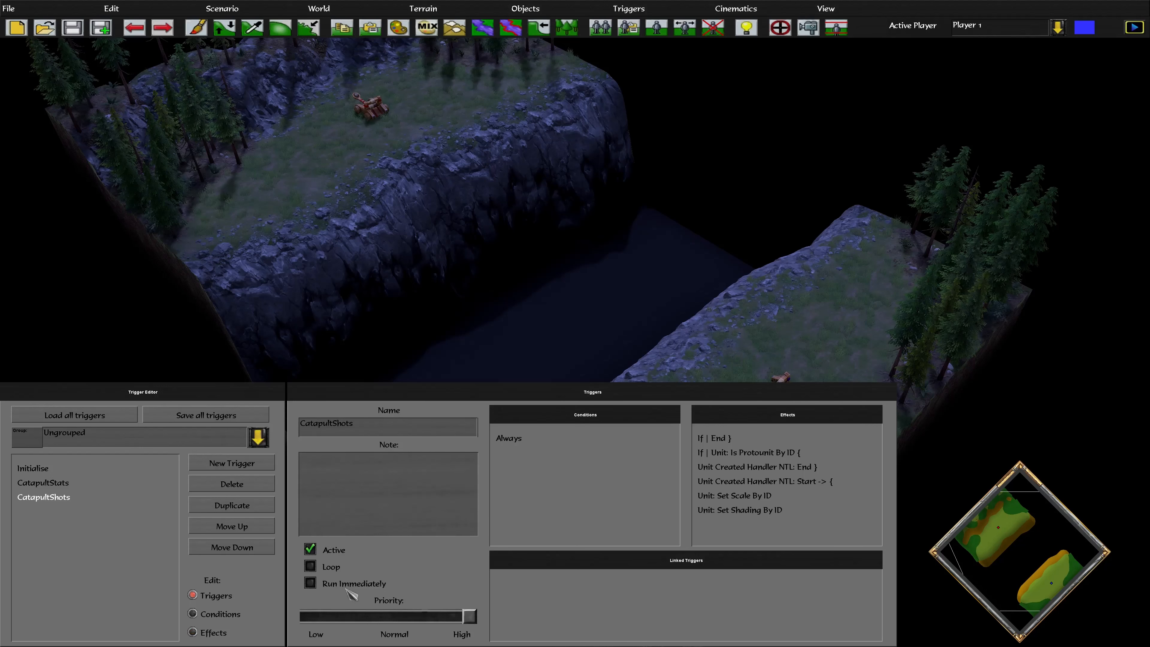
click(220, 630)
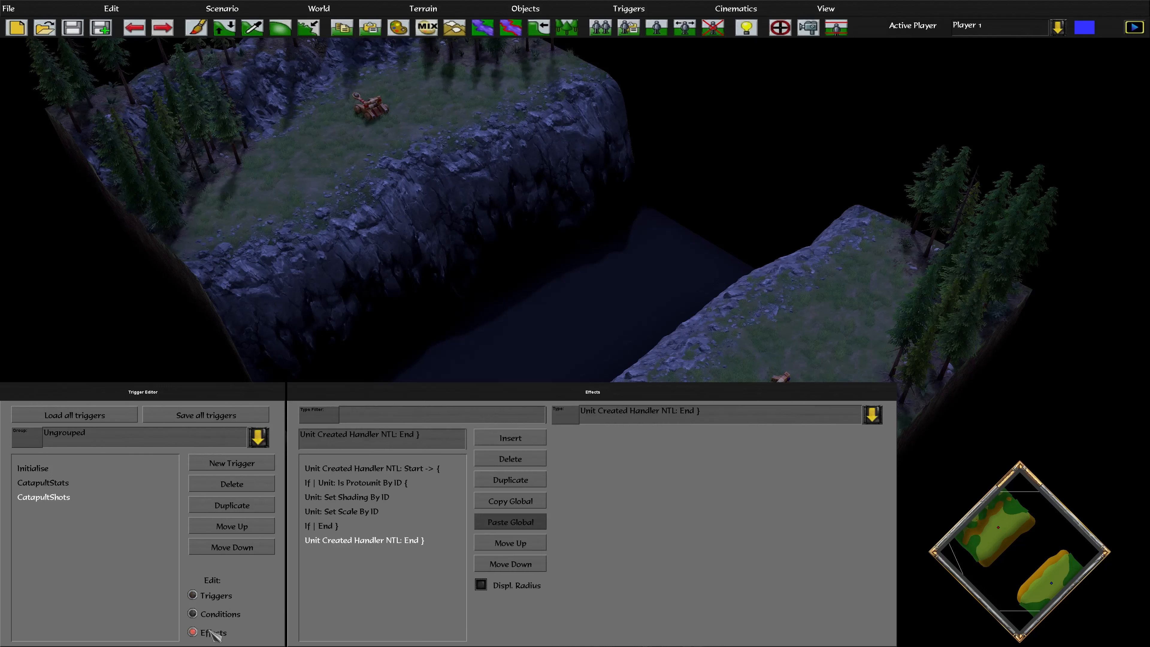
click(413, 469)
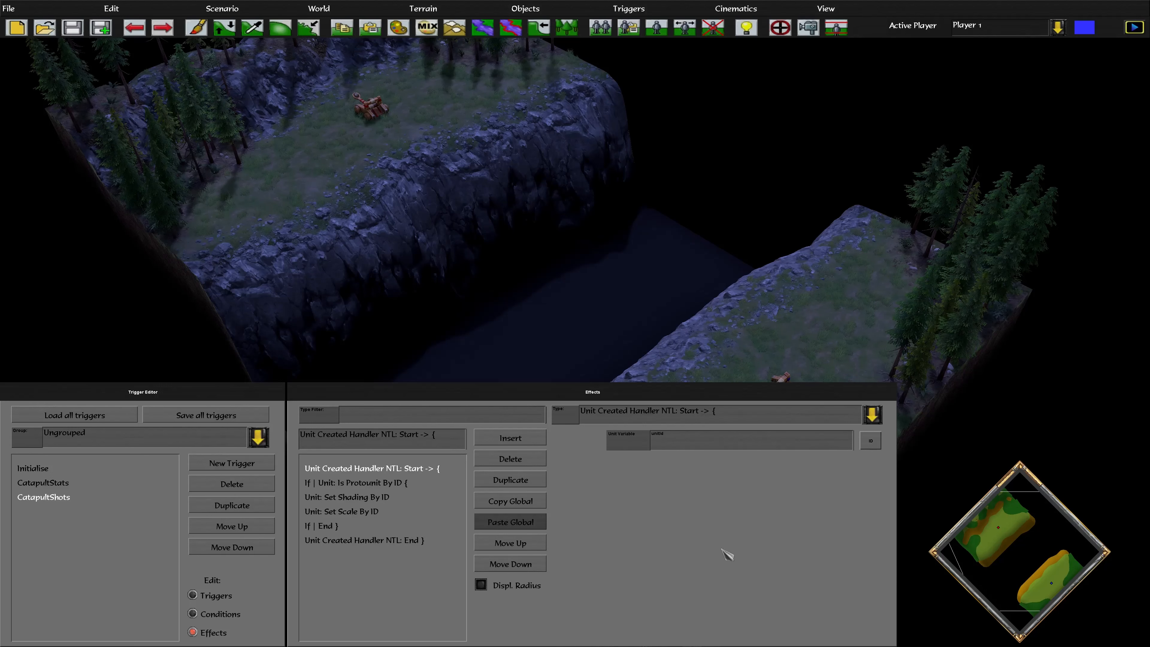
click(384, 483)
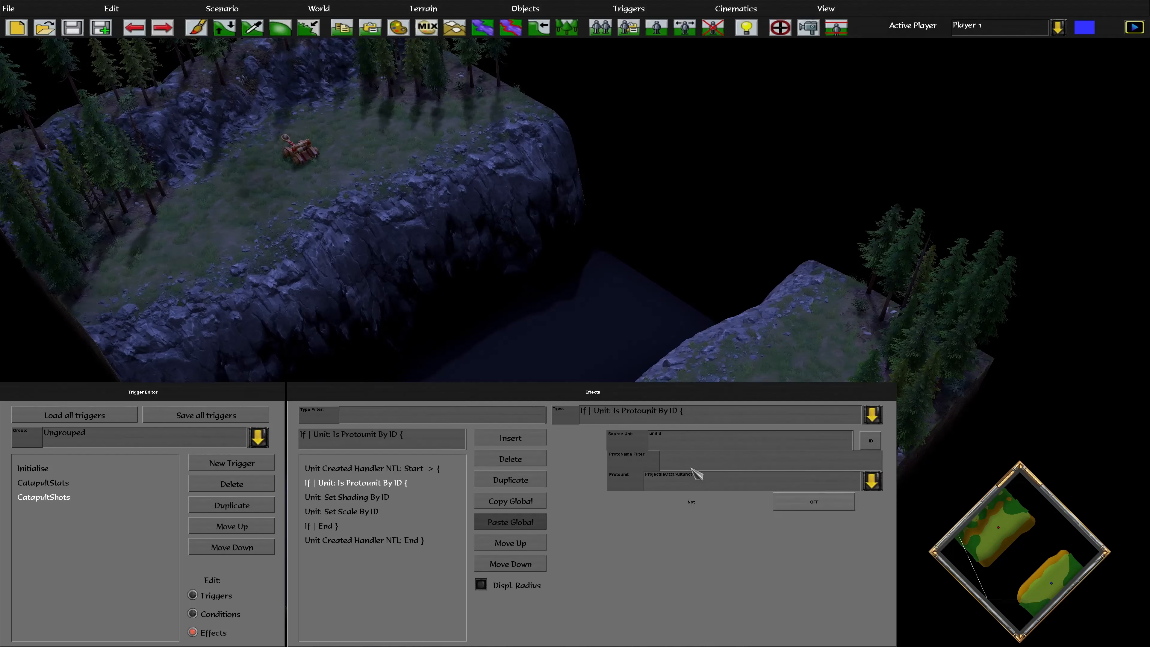
click(376, 497)
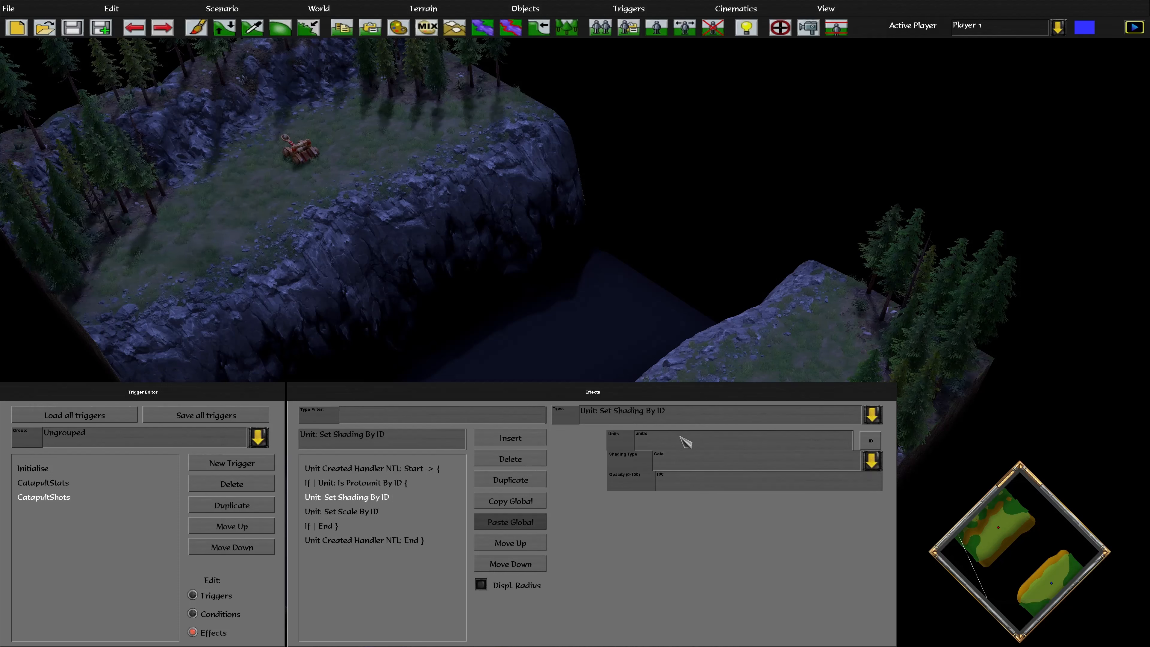
click(372, 512)
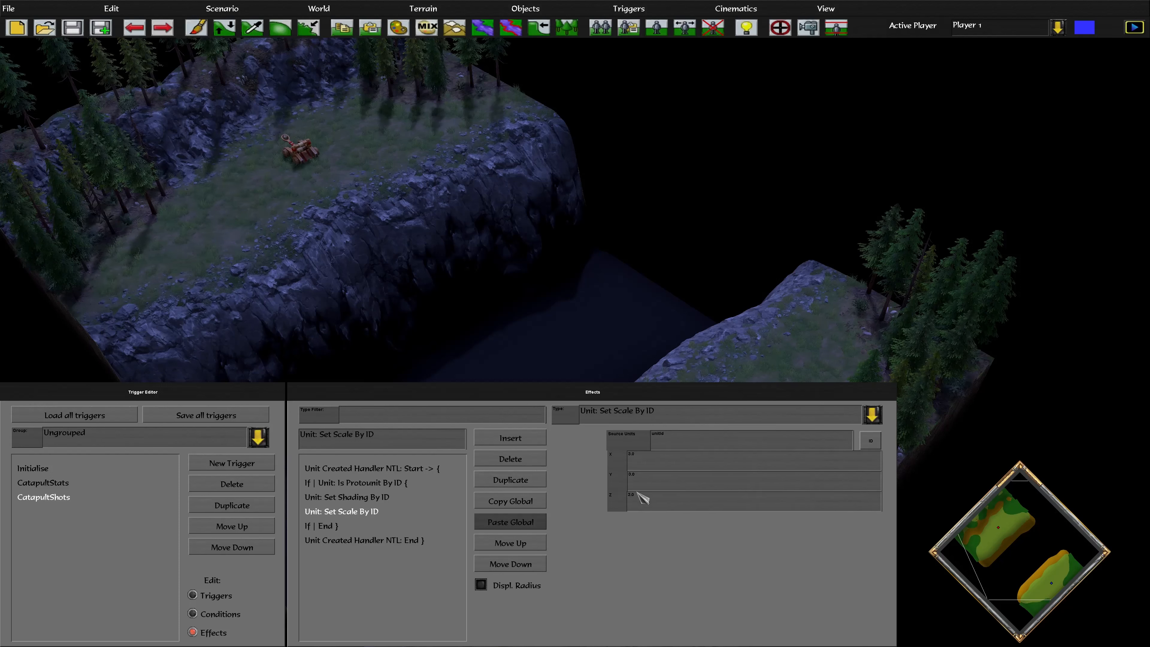
click(698, 445)
click(315, 527)
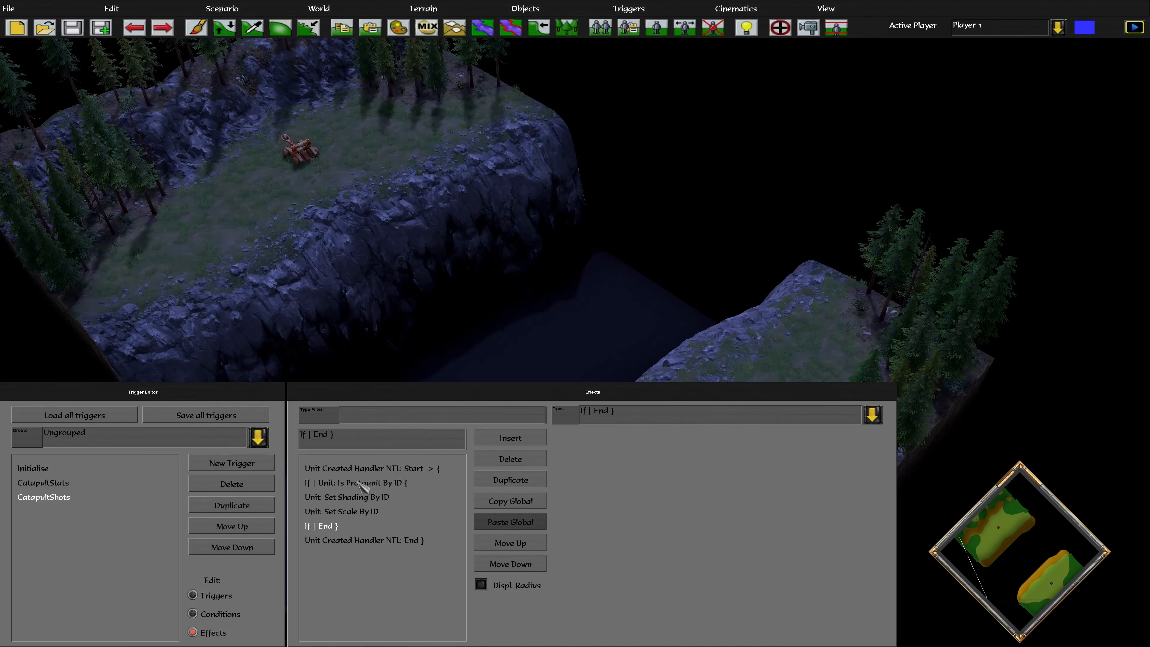
click(364, 541)
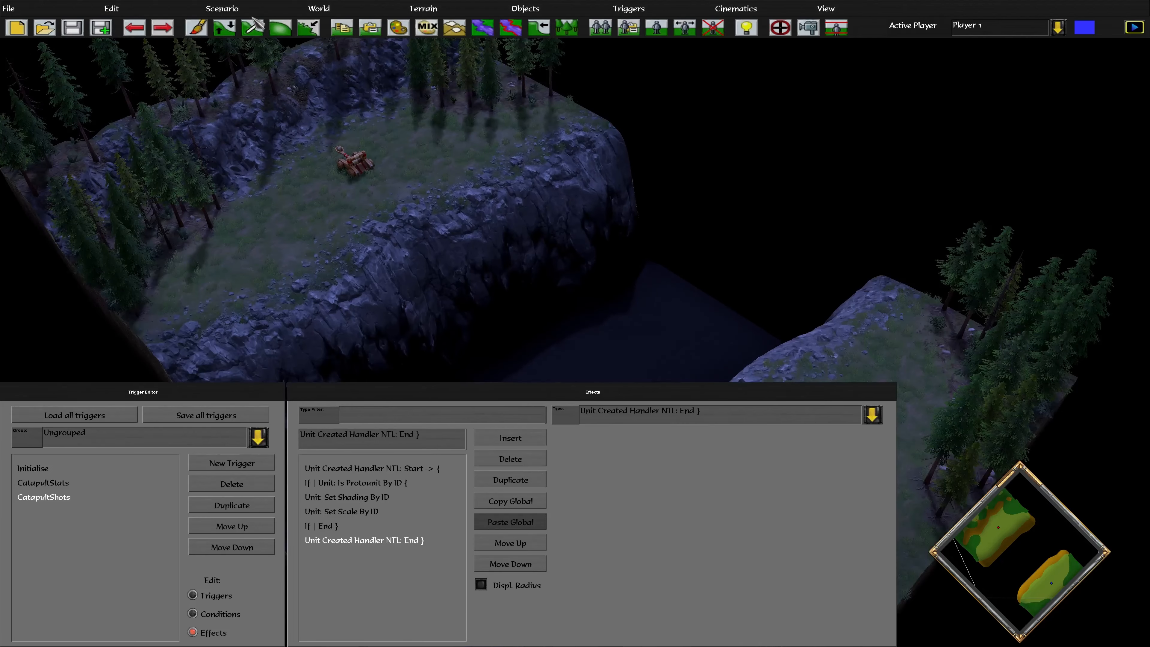
Playtest the scenario through to victory, then quit back to the editor
click(227, 8)
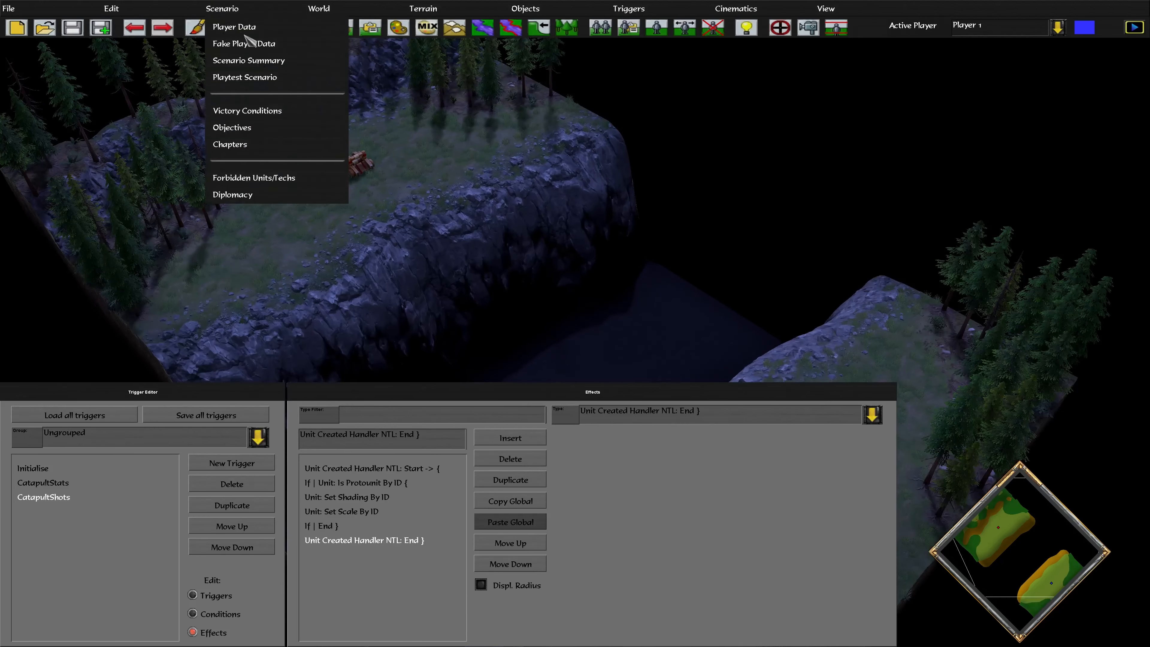
click(247, 44)
click(638, 300)
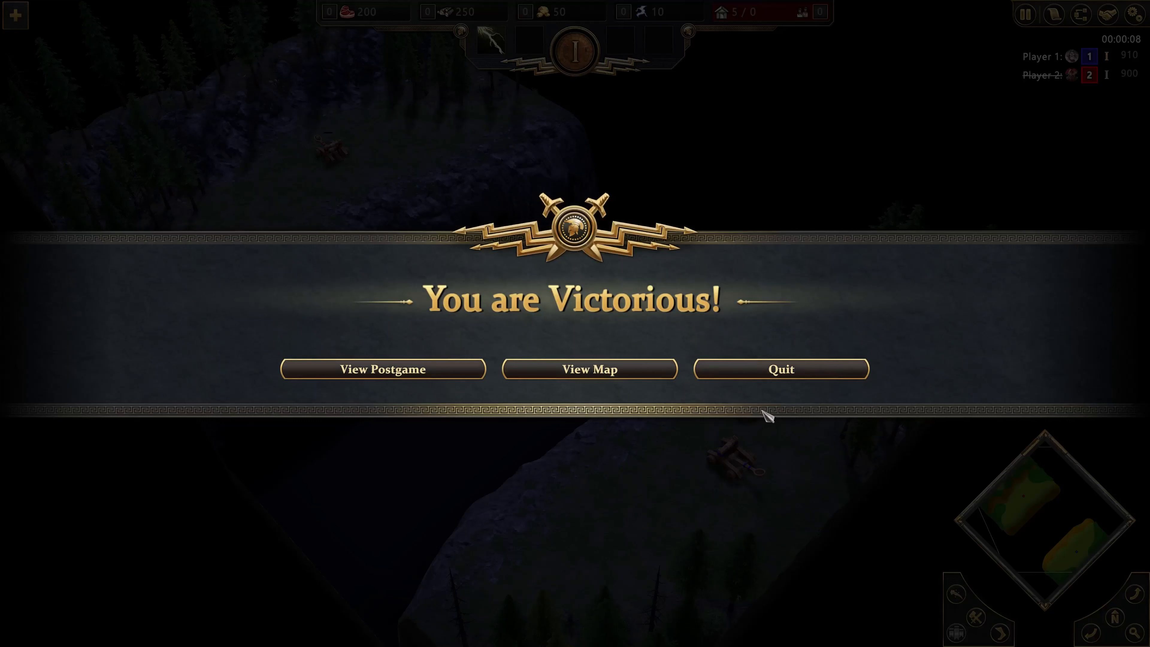
click(782, 369)
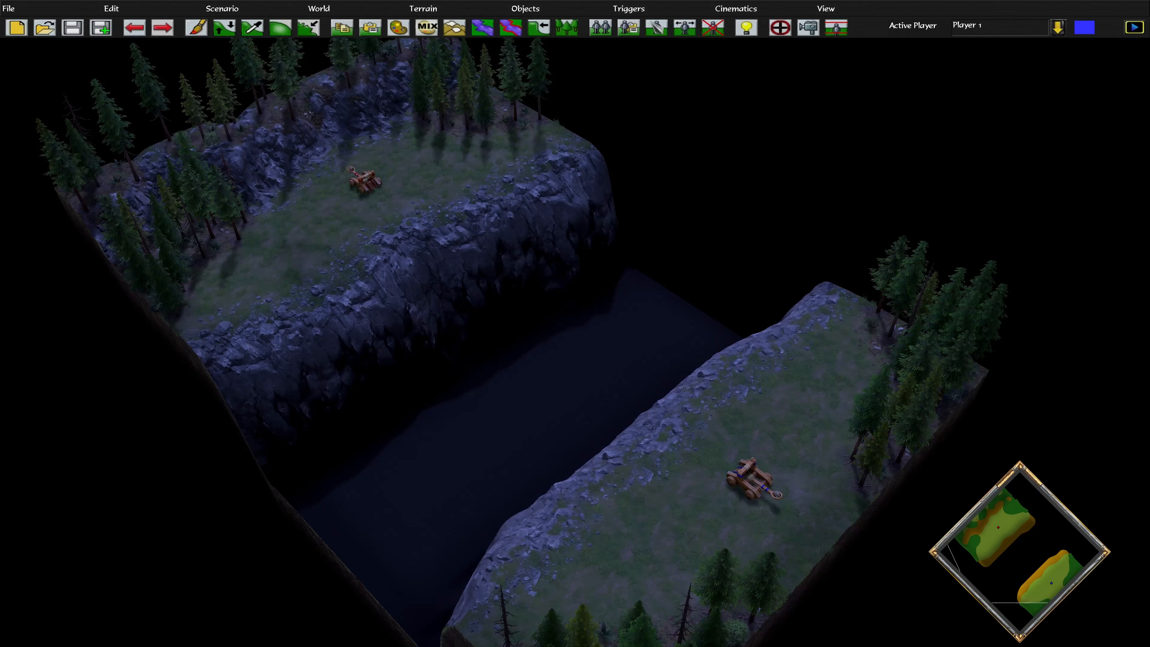
Reopen CatapultShots' effects in the Trigger Editor and add a Trigger: Activate effect at the end
click(628, 9)
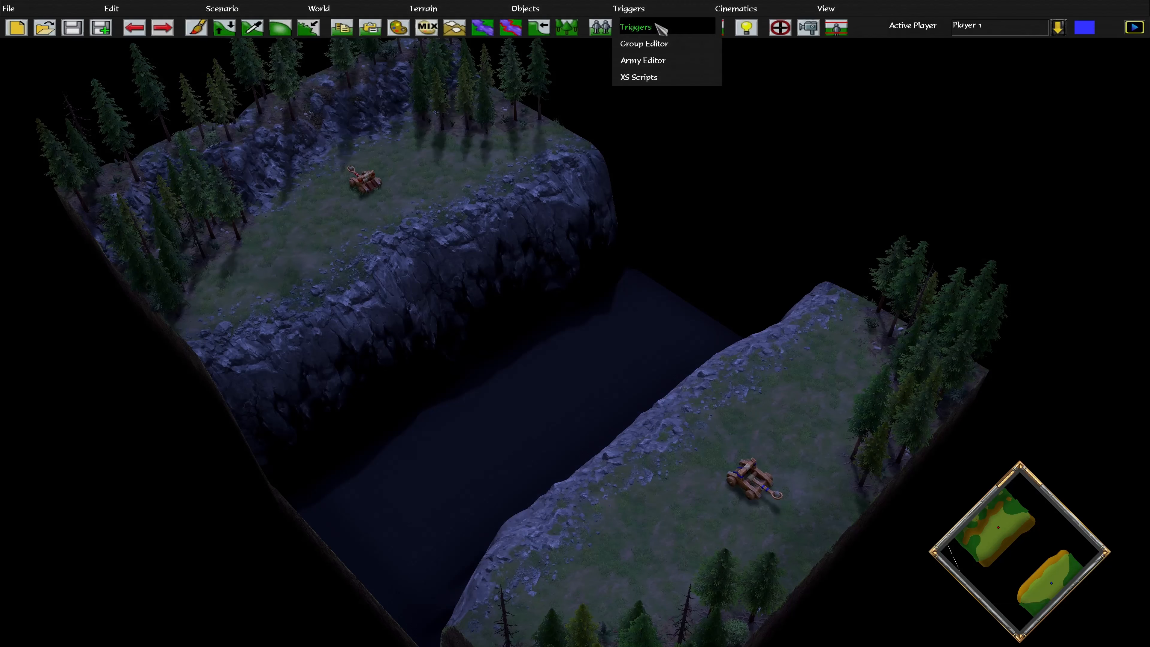
click(657, 30)
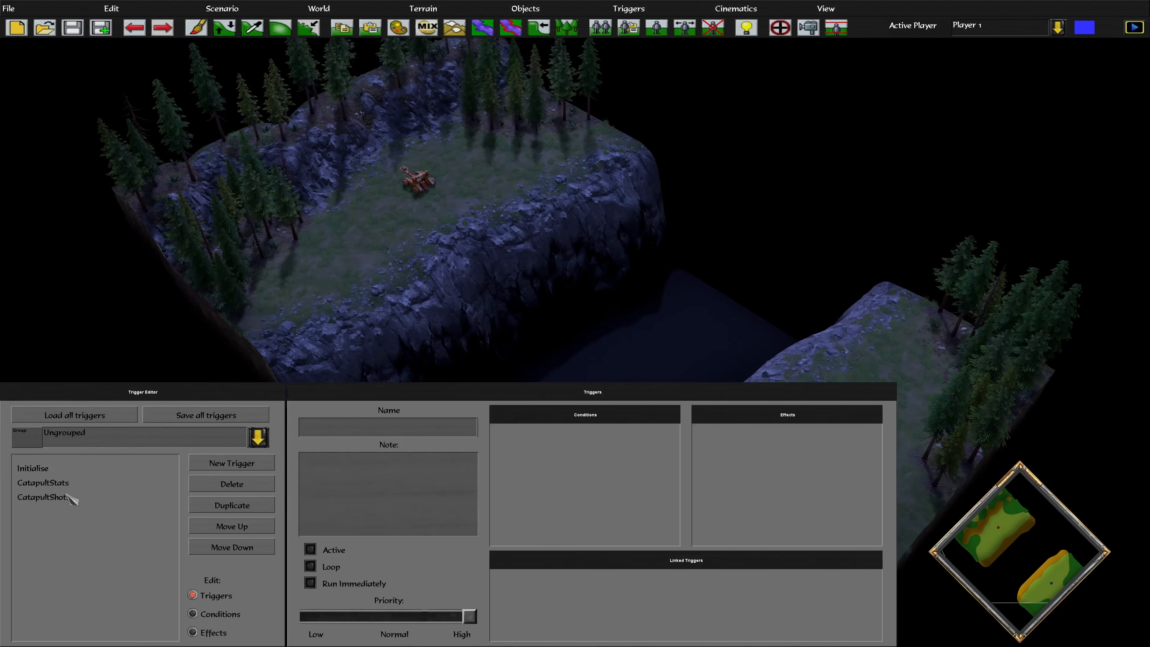
click(68, 497)
click(205, 634)
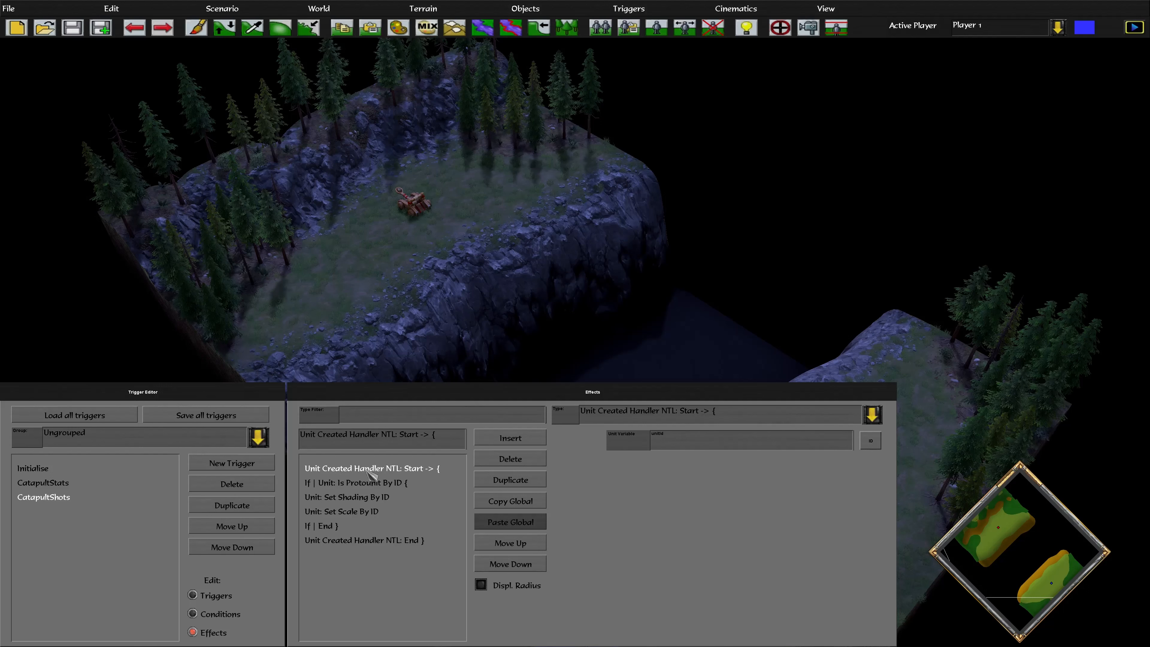
click(362, 486)
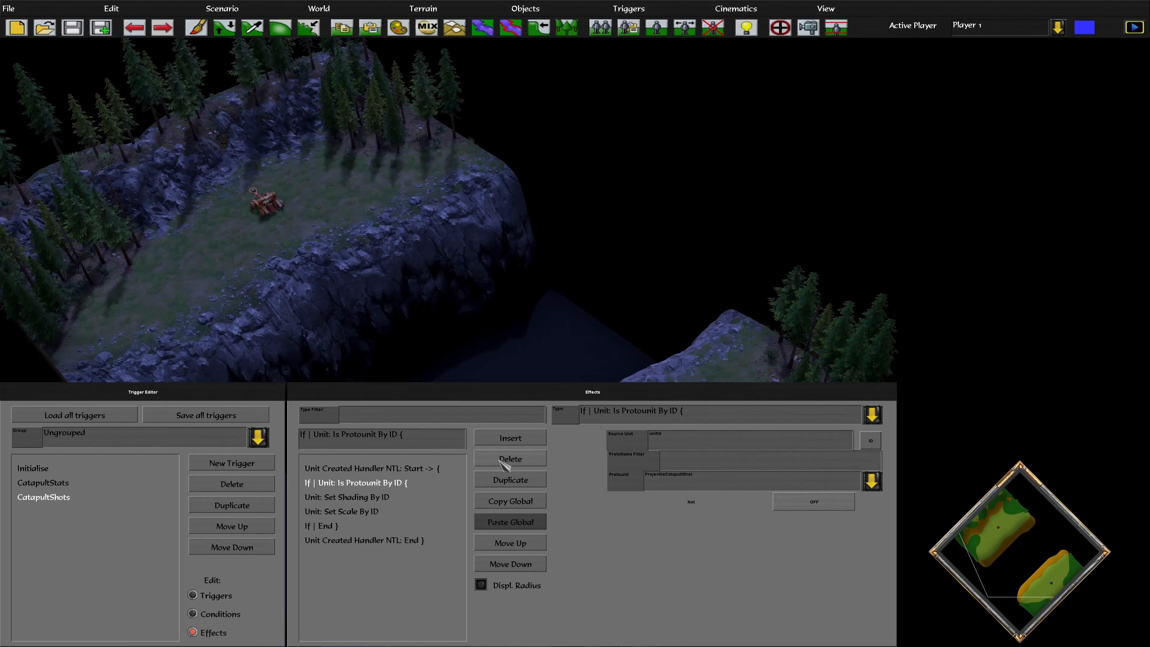
click(510, 438)
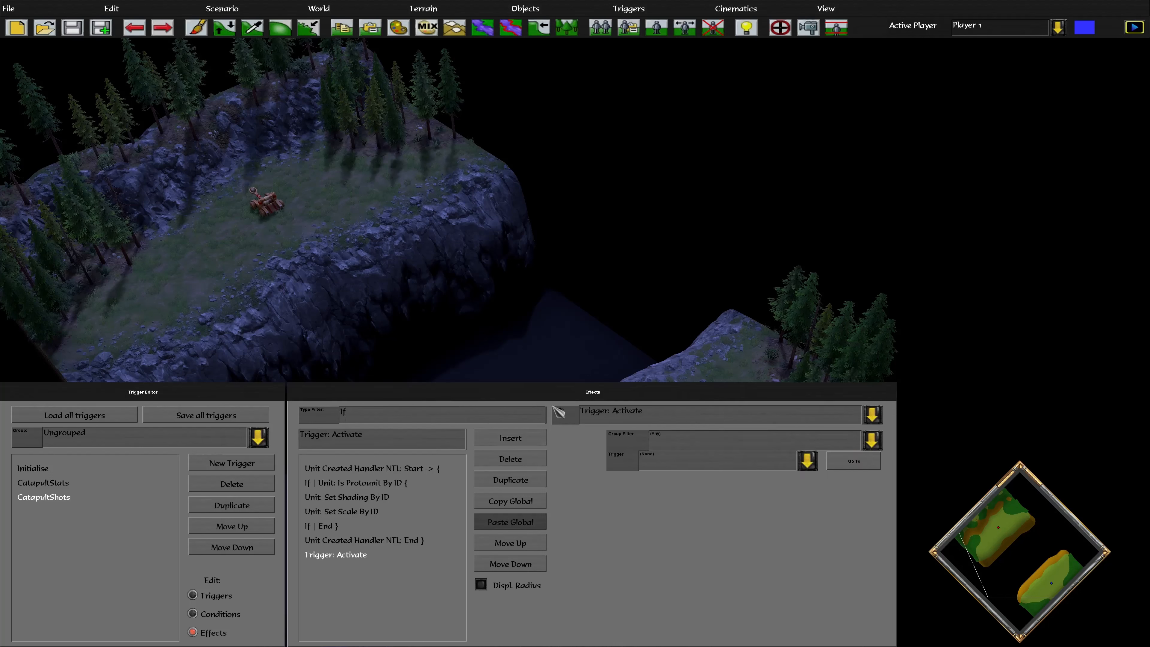
Change the newest effect's type to If Unit Owned By Player By ID
click(673, 419)
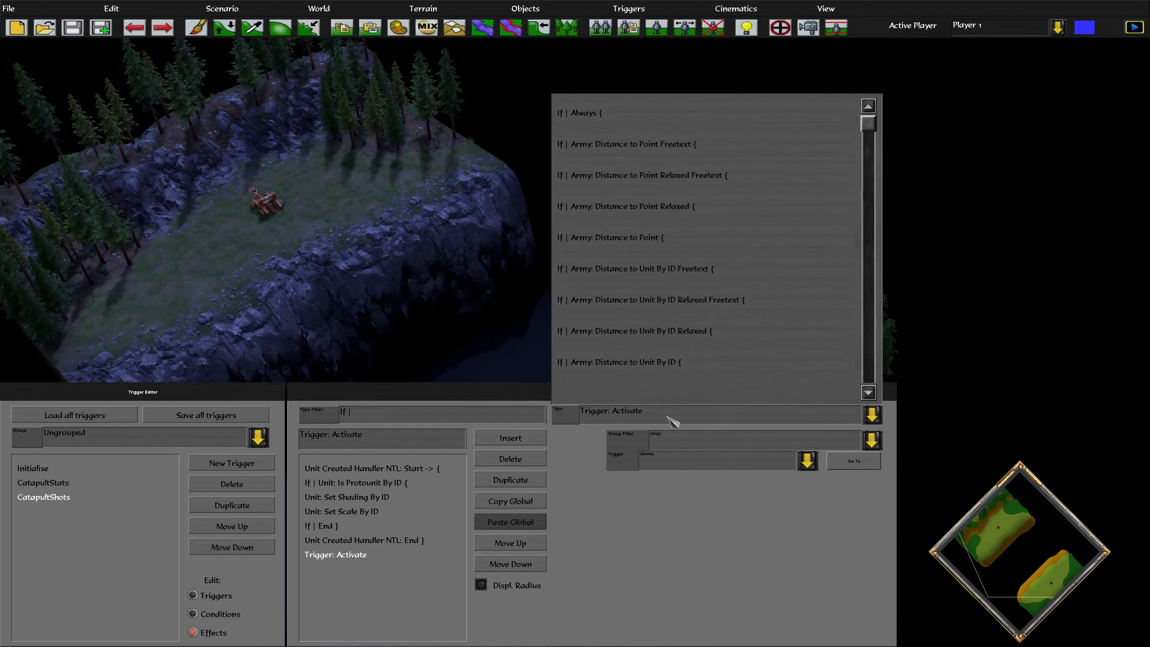
scroll(742, 234, down, 3)
drag(871, 135, 875, 268)
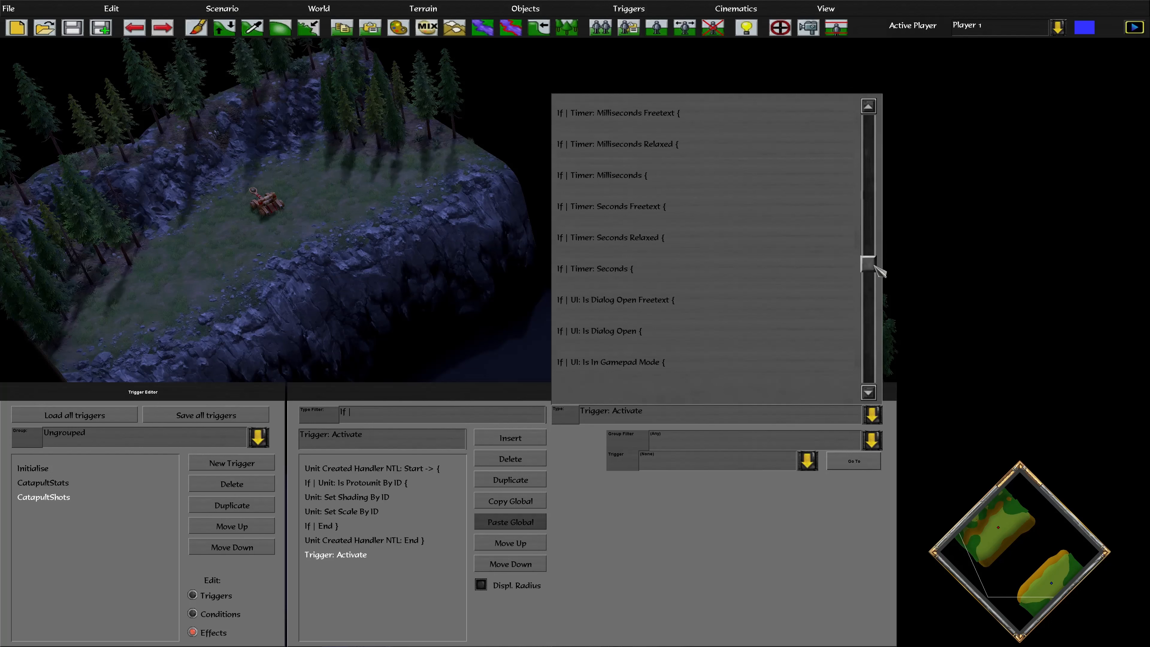
scroll(775, 296, down, 5)
scroll(775, 296, down, 6)
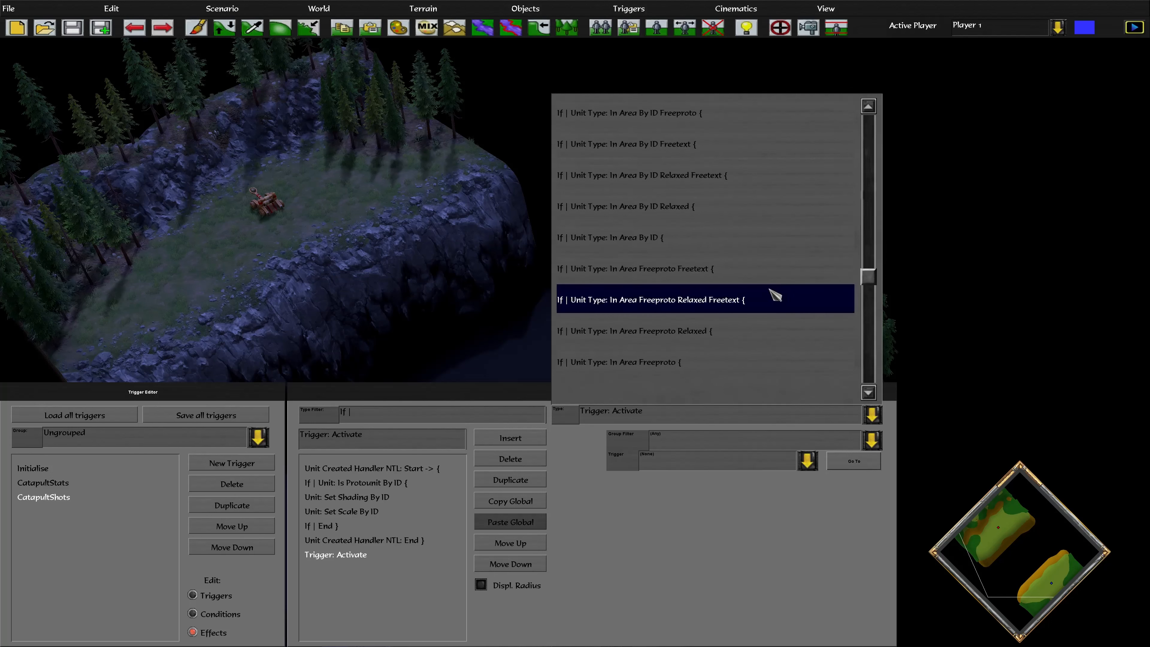
scroll(775, 296, down, 5)
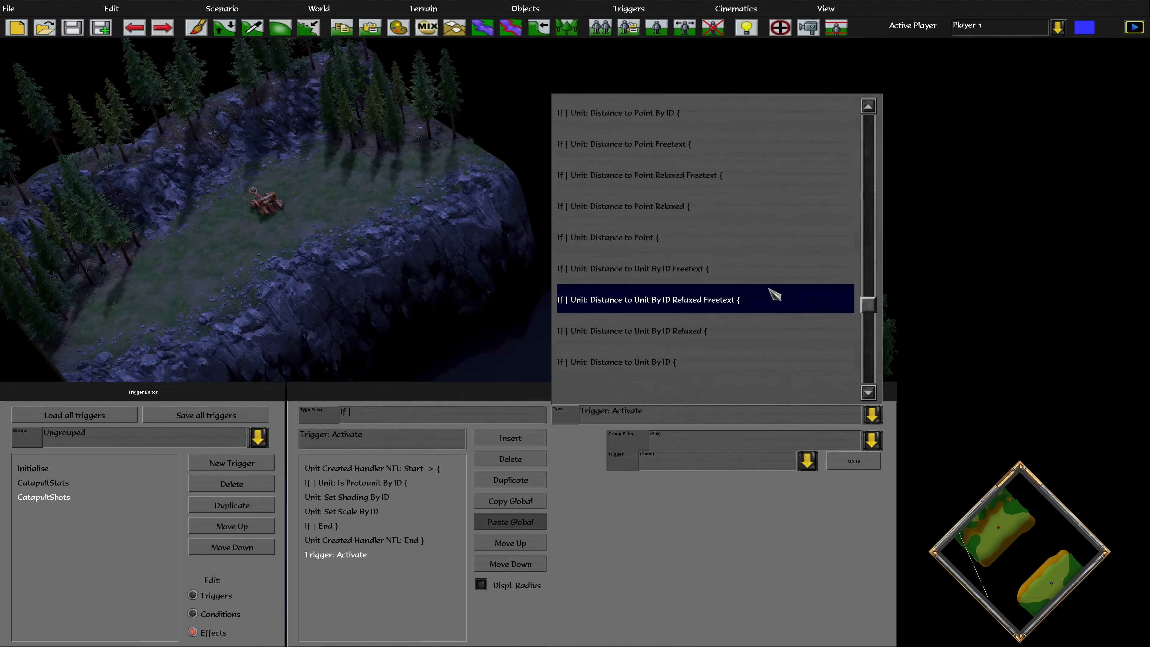
scroll(764, 294, down, 6)
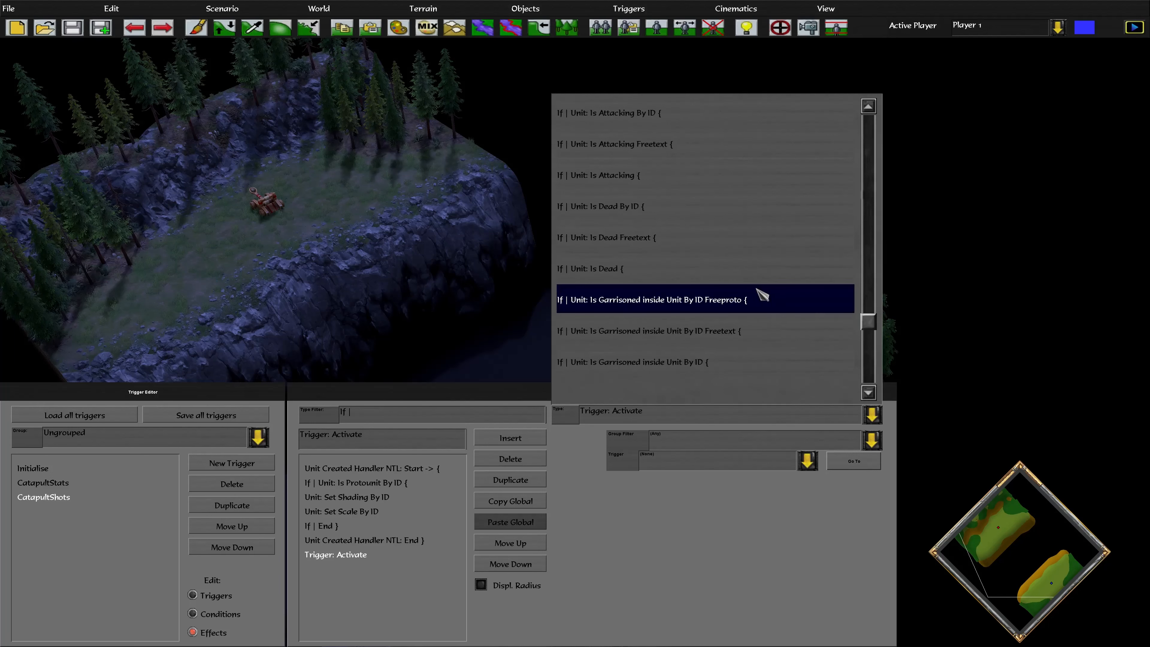
scroll(738, 297, down, 3)
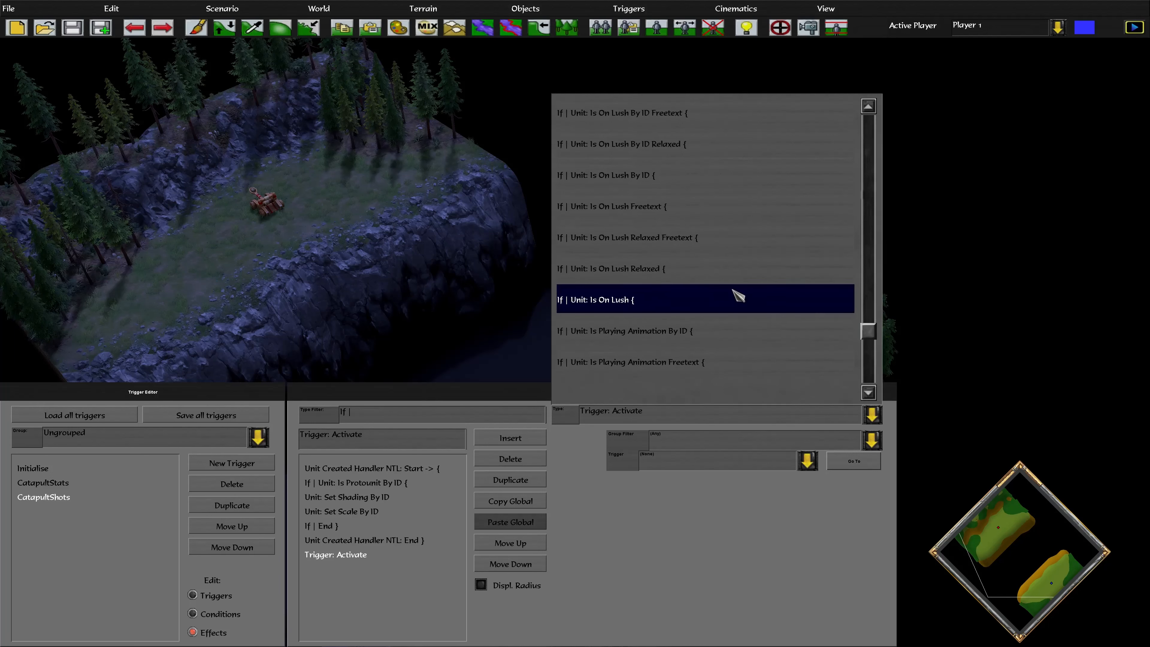
scroll(693, 236, down, 3)
scroll(693, 237, down, 10)
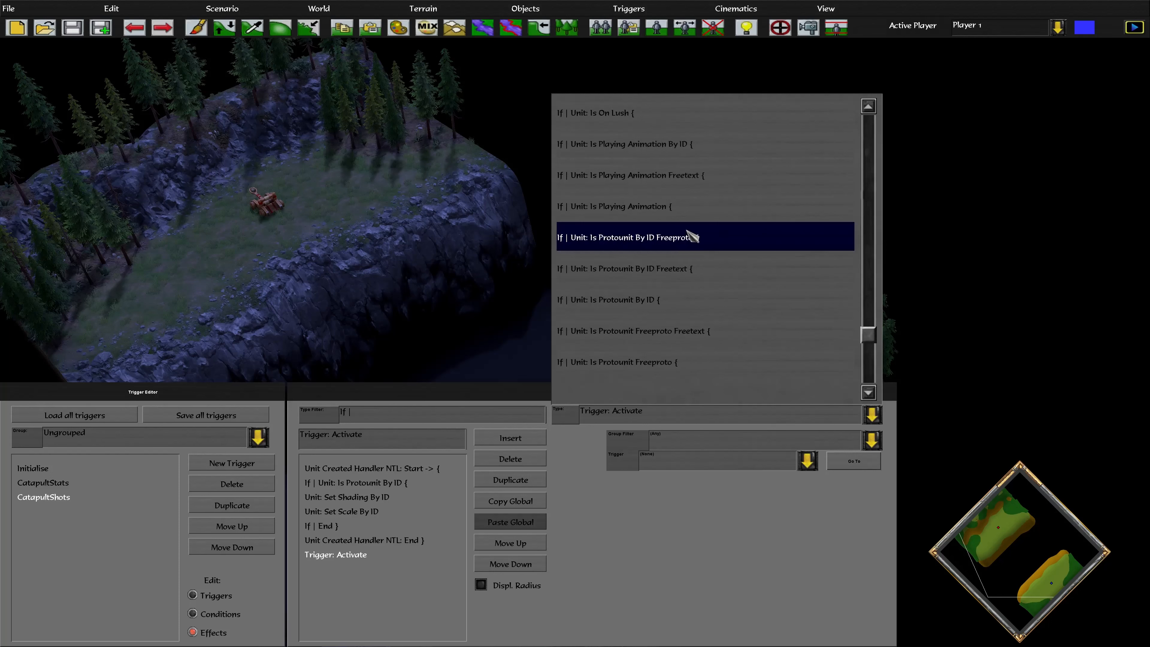
scroll(692, 237, down, 7)
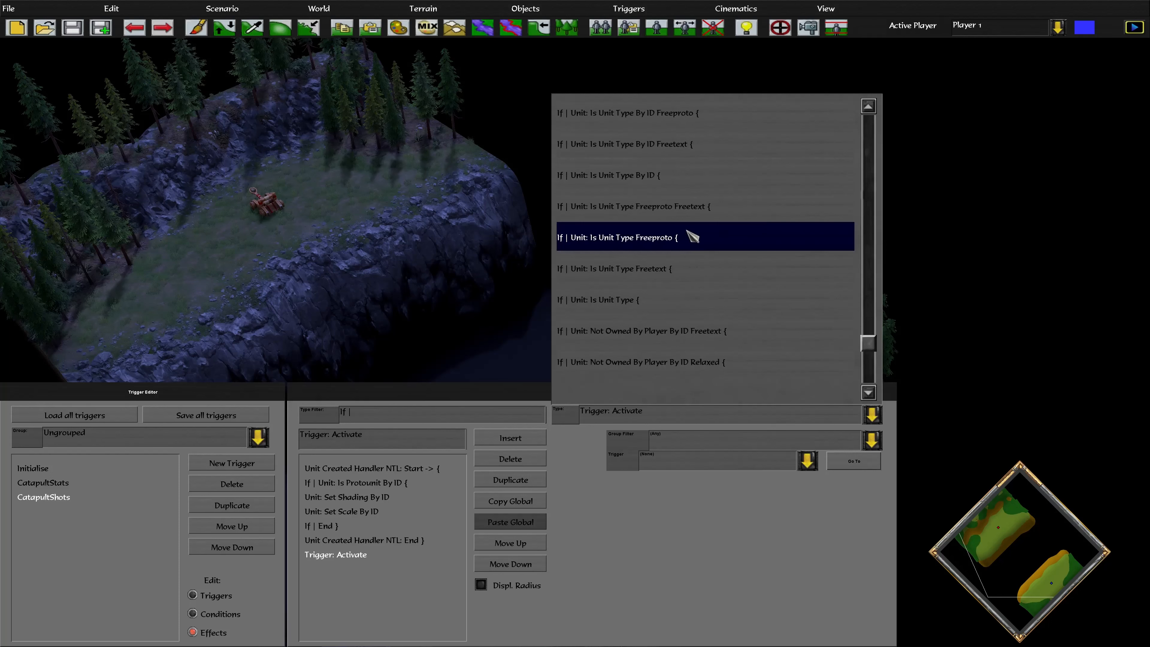
scroll(720, 328, down, 7)
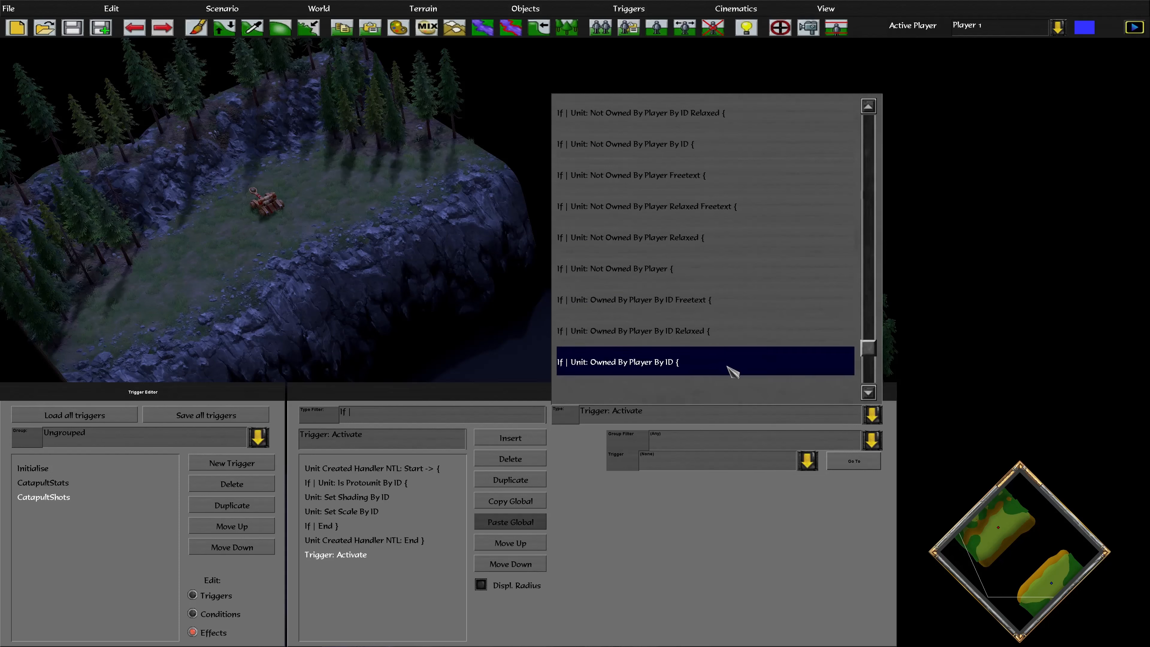
click(727, 366)
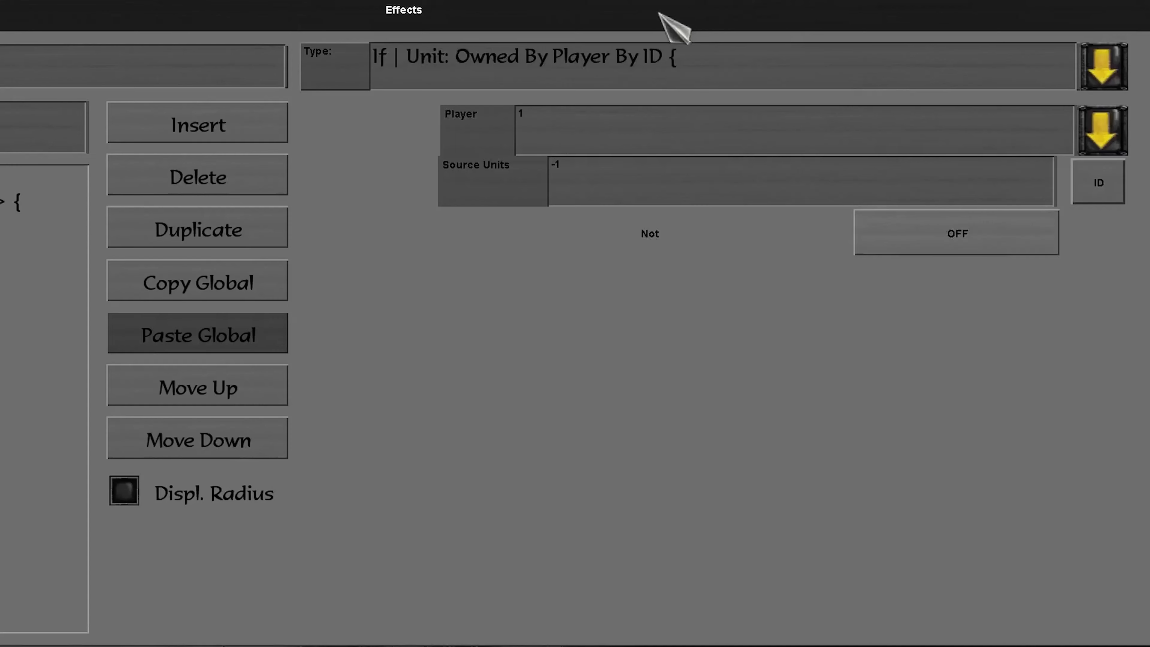
Set the owning player to 2 and replace the -1 source units with unitId
click(600, 126)
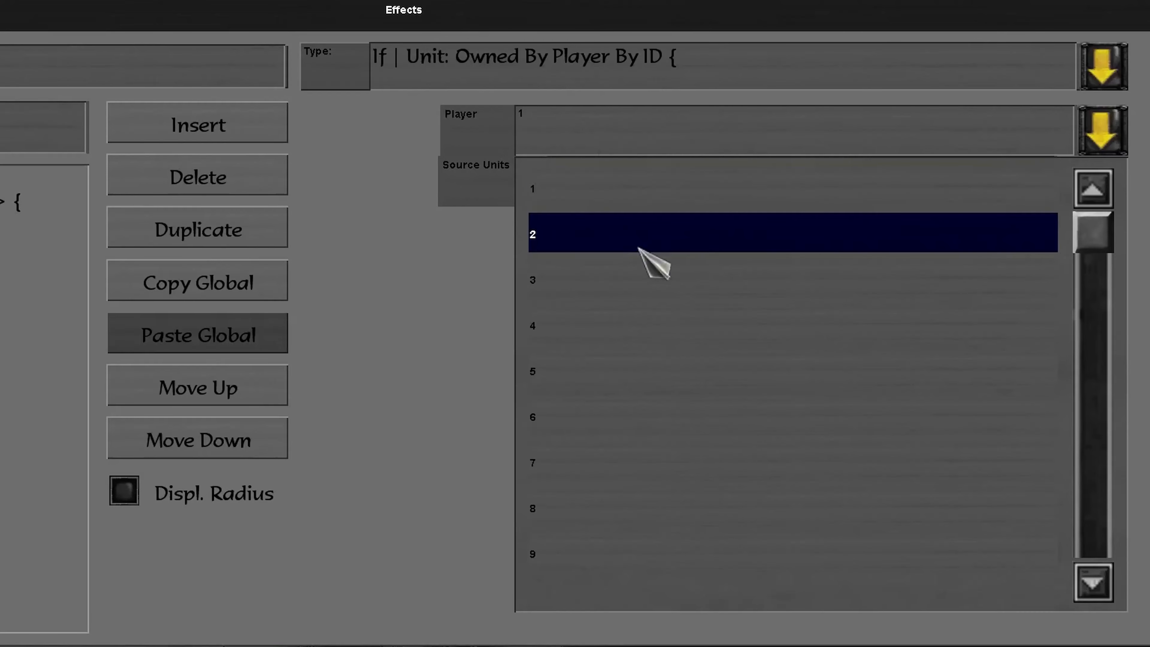
click(639, 243)
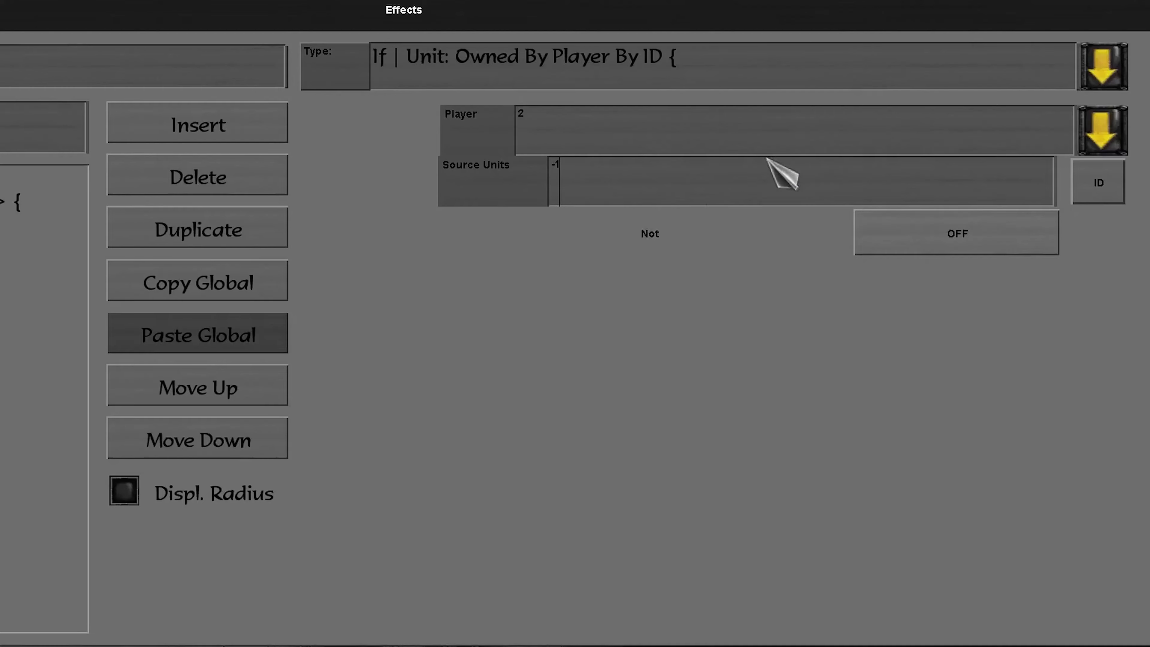
key(BackSpace)
key(BackSpace)
text(unitId)
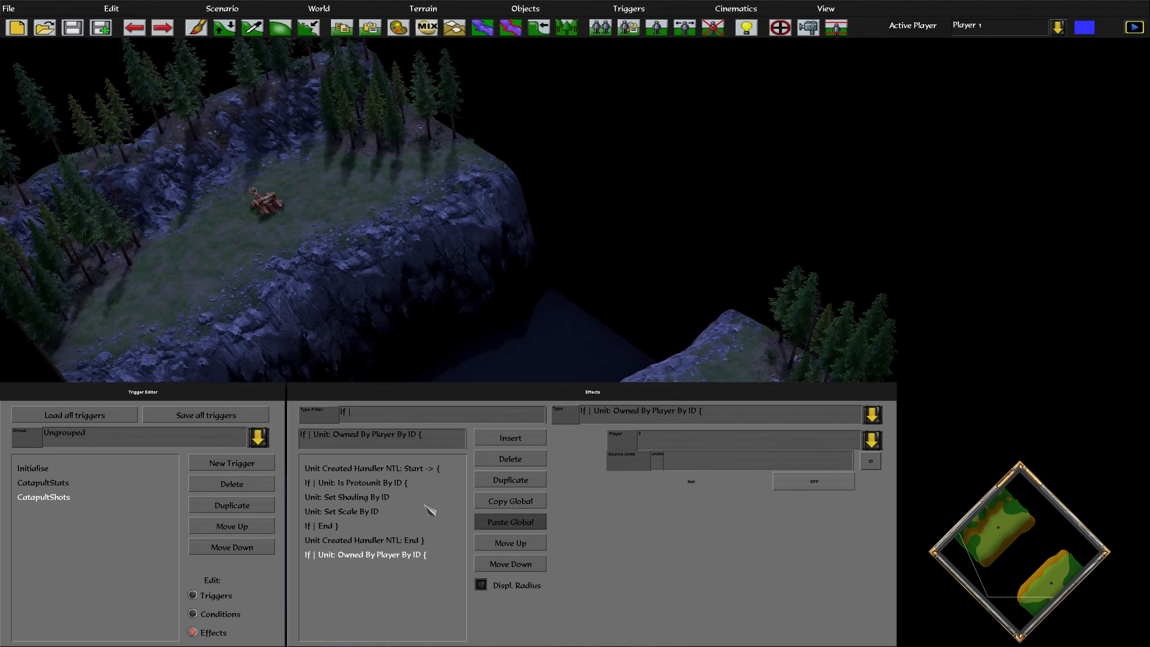
Duplicate the Set Shading By ID and Set Scale By ID effects to the list's end
click(366, 497)
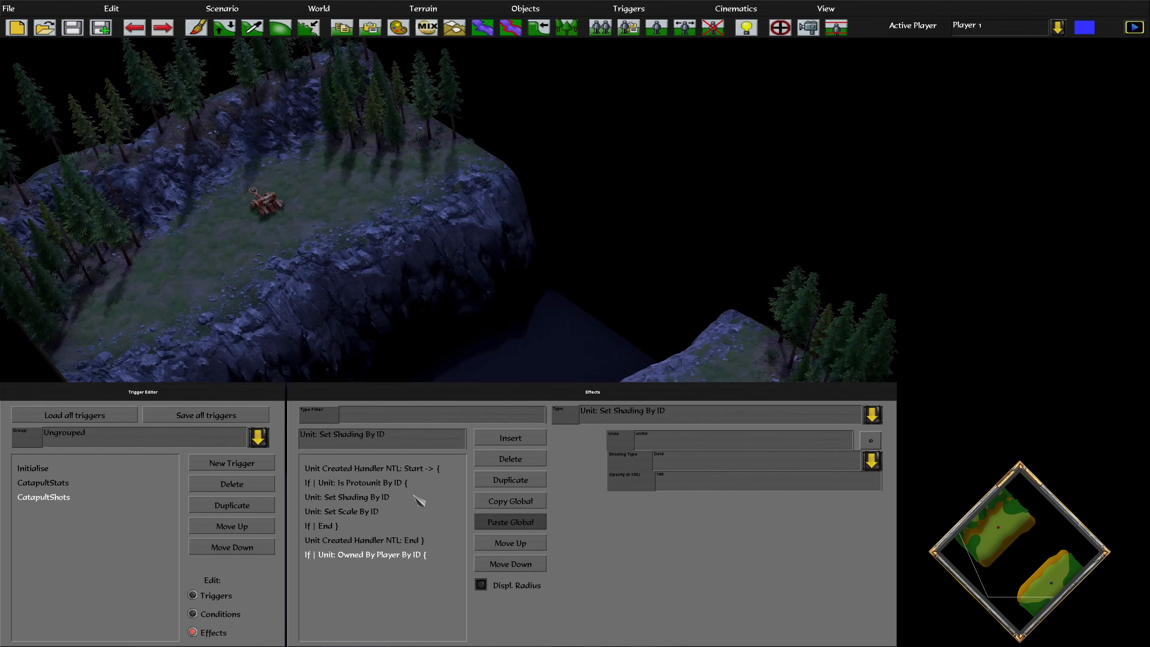
click(510, 480)
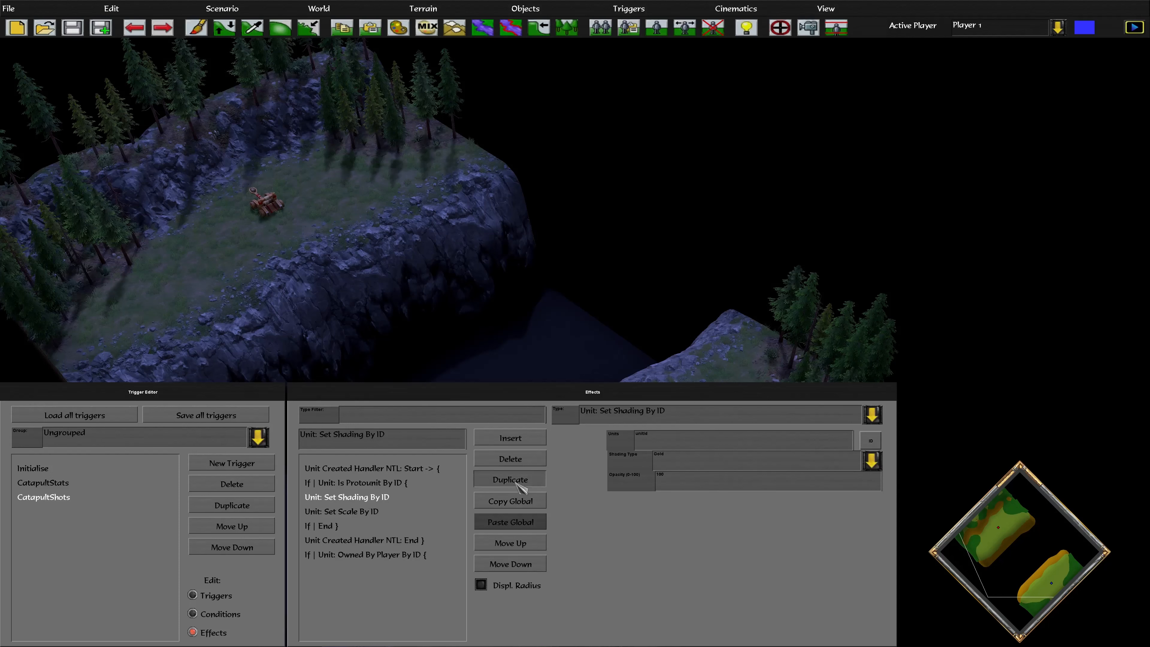
click(376, 511)
click(511, 480)
Set the copied shading effect to Burning with opacity 200
click(370, 570)
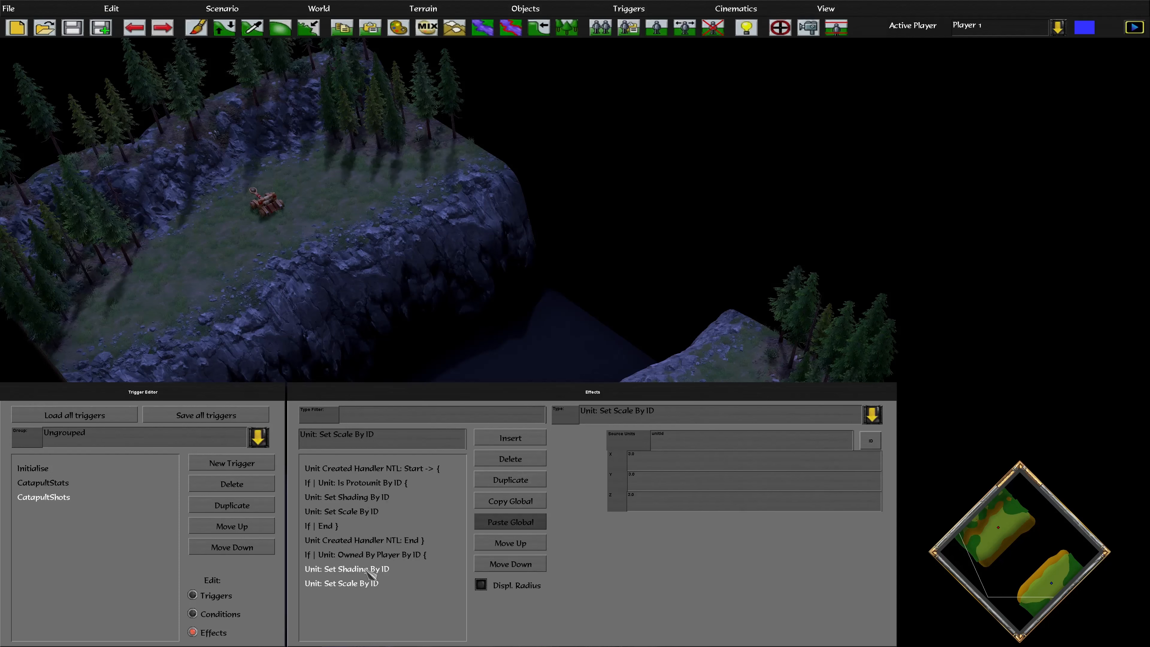
click(663, 464)
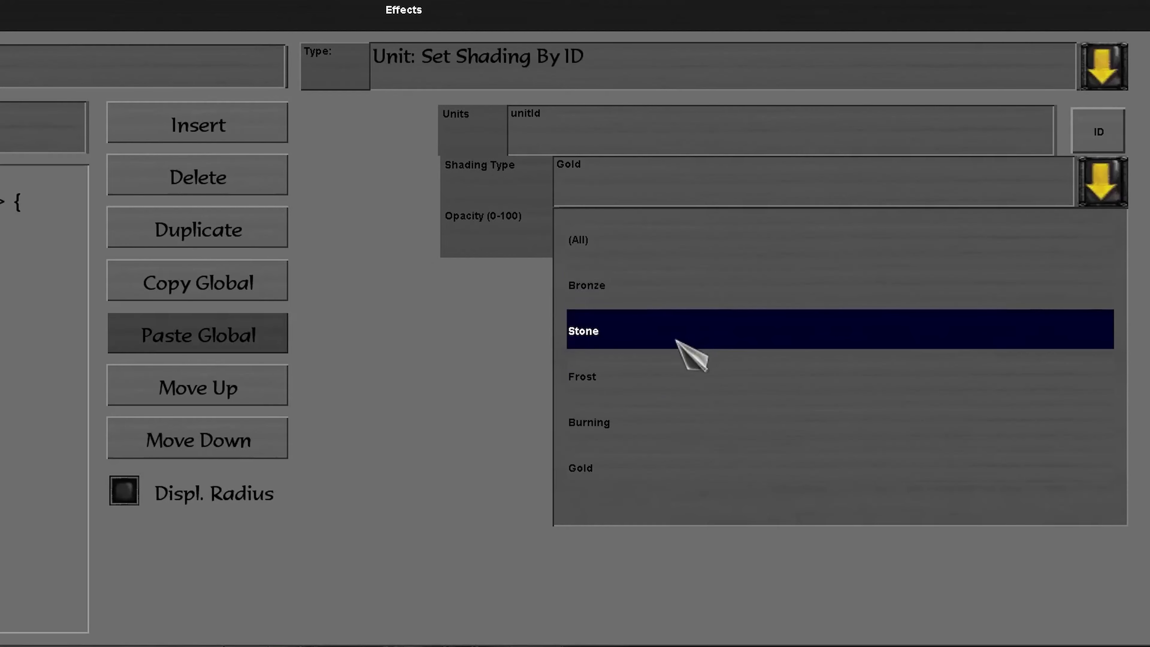
click(659, 435)
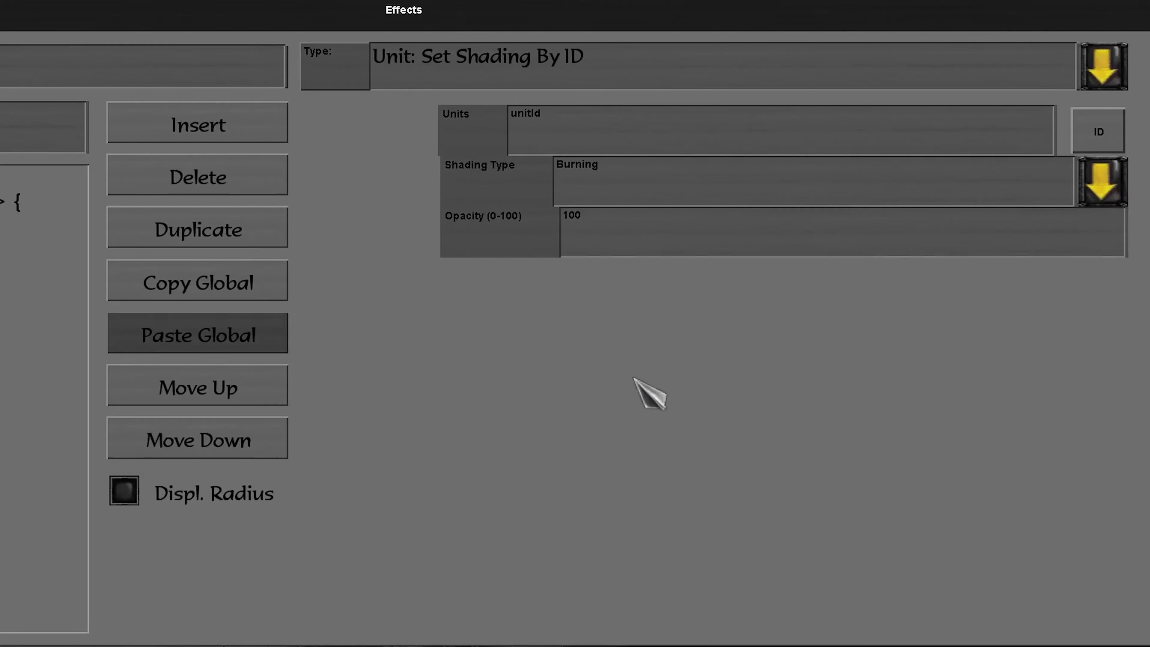
click(566, 233)
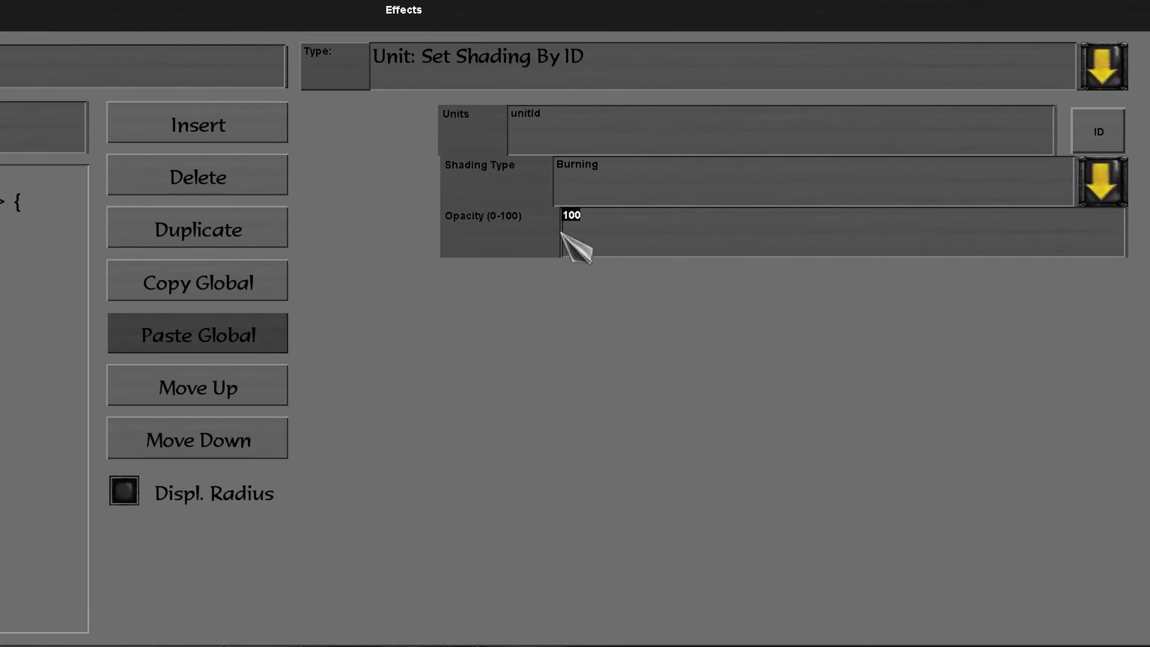
text(200)
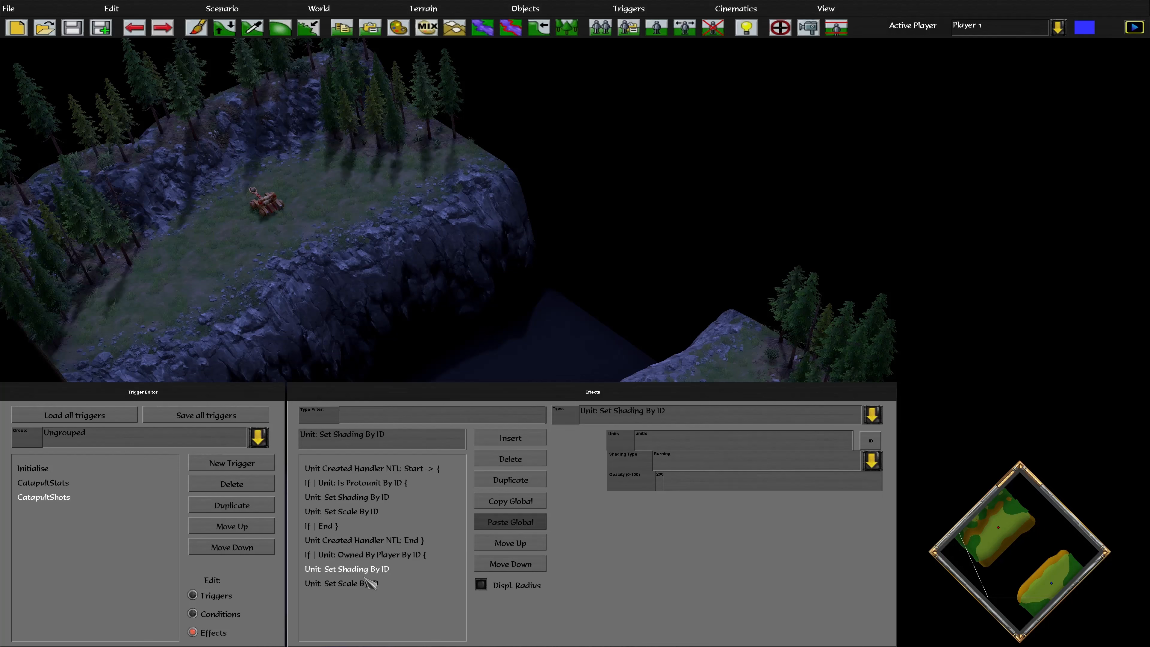
Set the copied scale effect's X and Y values to 5
click(372, 584)
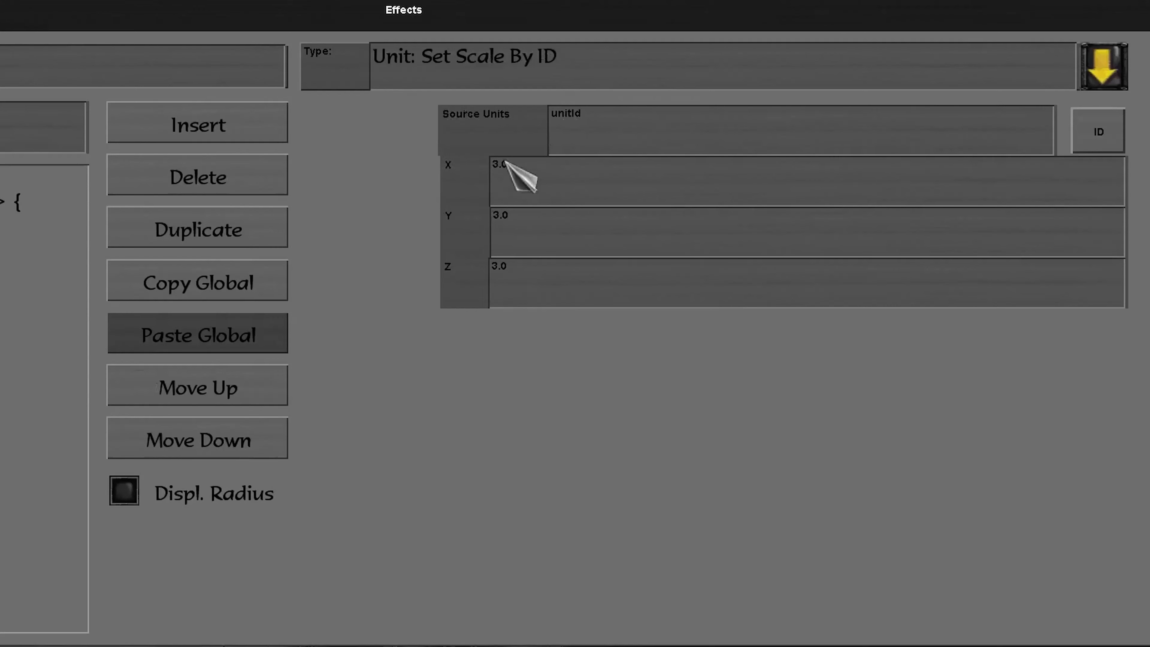
key(BackSpace)
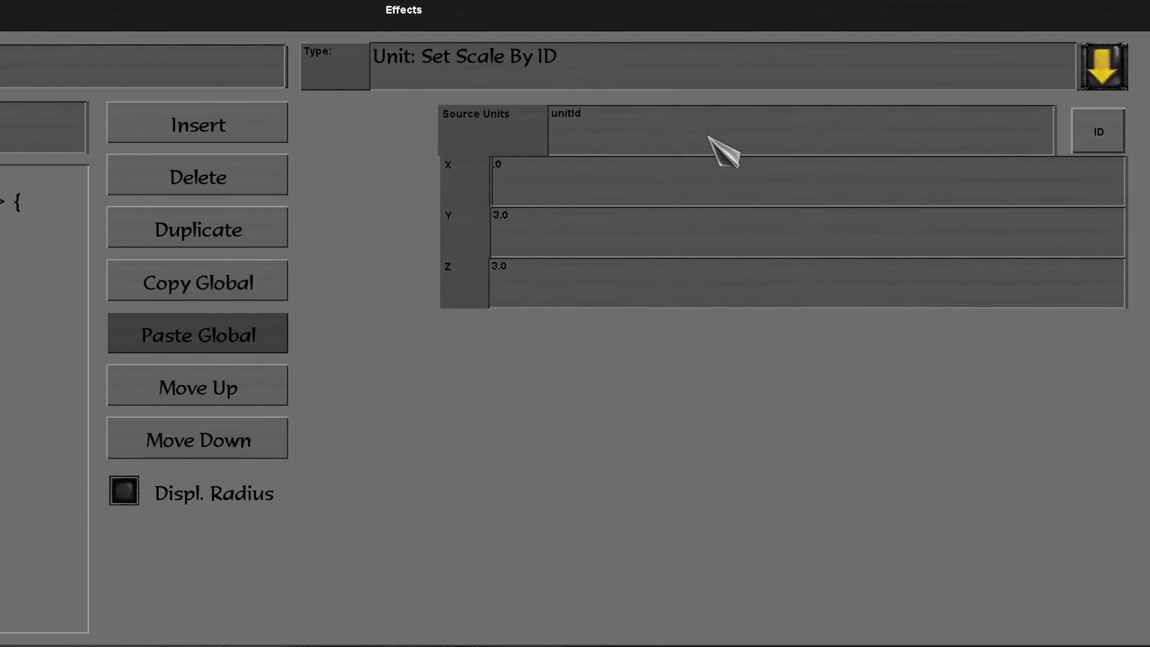
text(5)
click(499, 224)
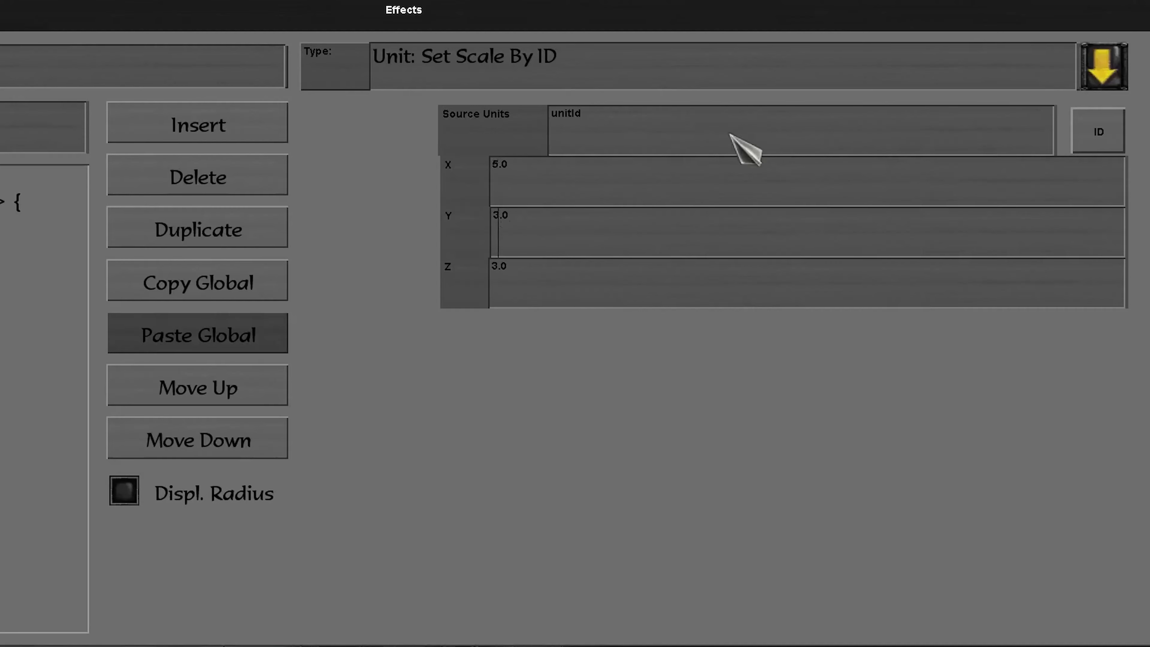
key(BackSpace)
text(5)
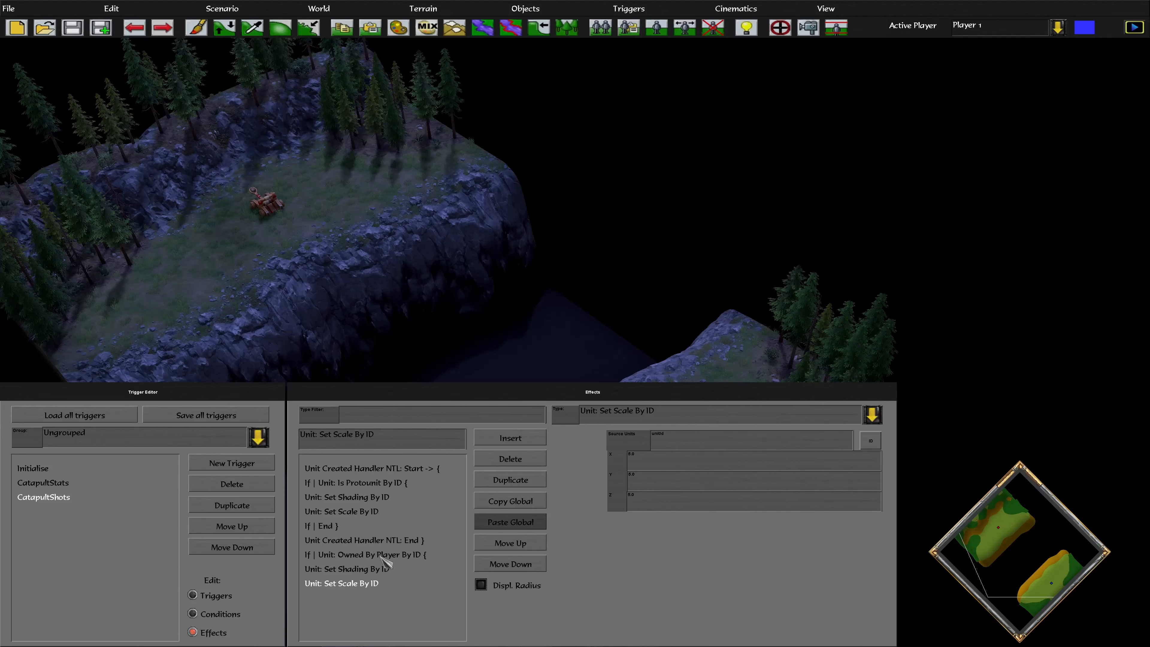
Duplicate the closing If End row to the end of the effects list
click(380, 556)
click(317, 526)
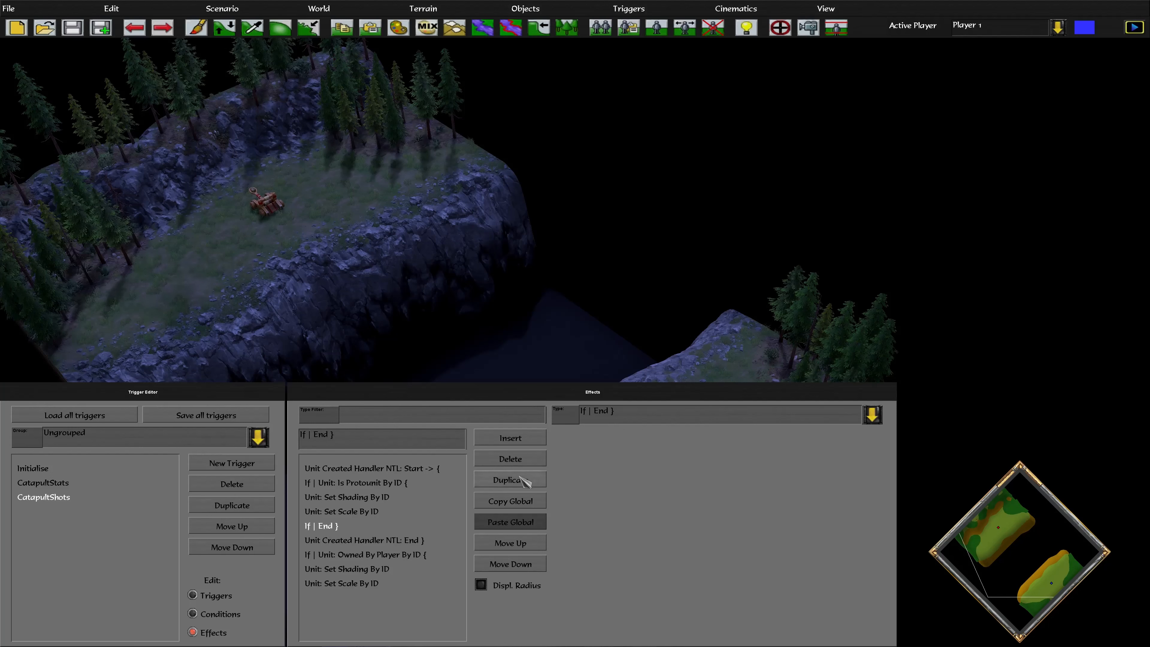
click(511, 480)
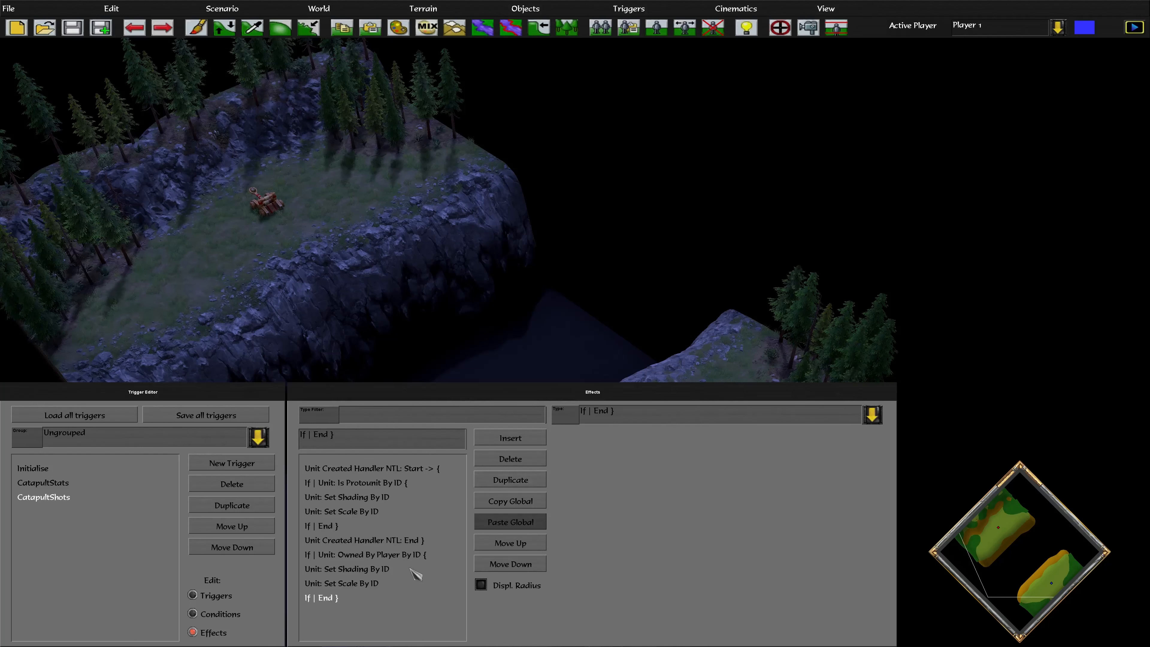
Move the Owned By Player check and copied shading and scale effects up under Is Protounit
click(376, 559)
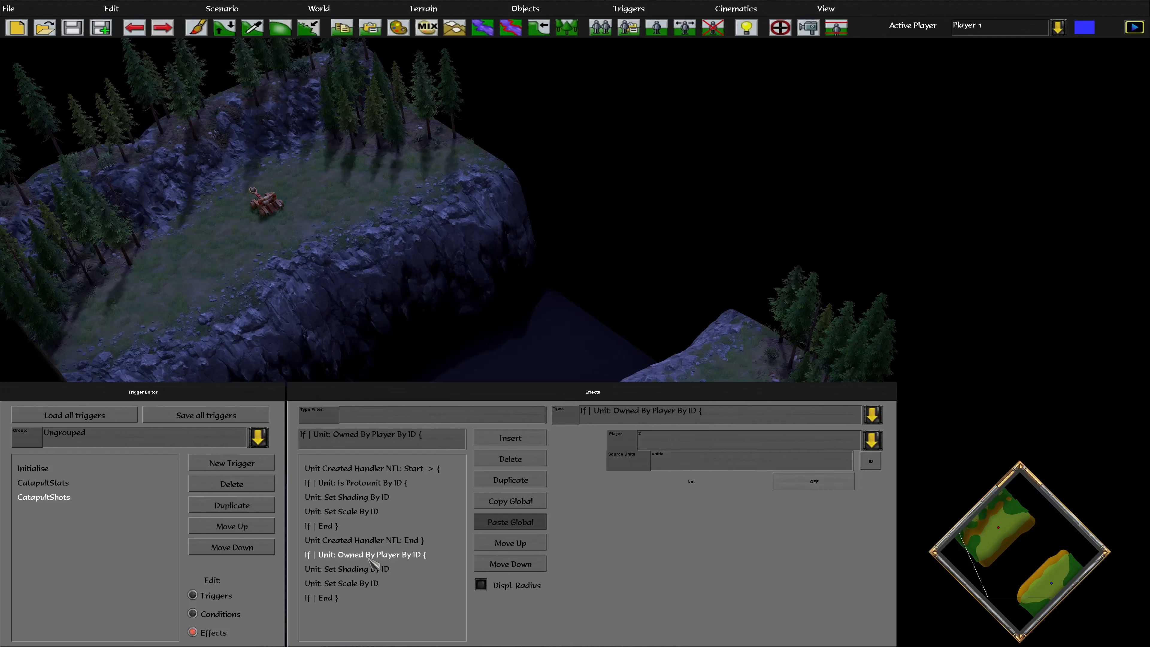
click(508, 546)
click(508, 546)
click(508, 546)
click(508, 546)
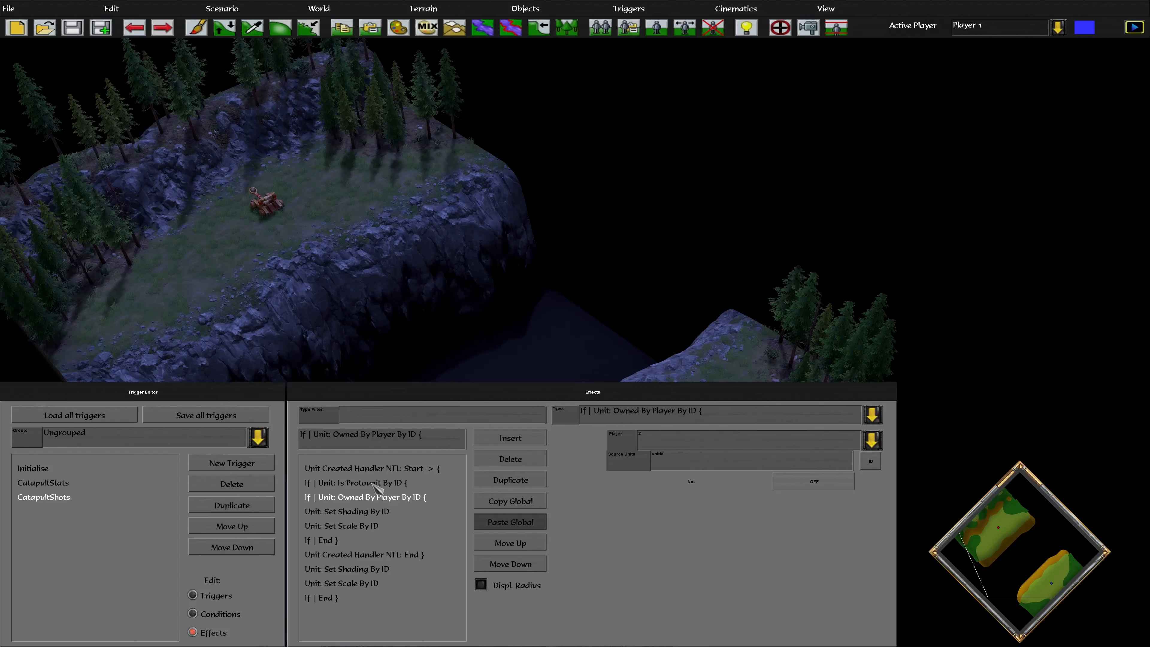
click(369, 570)
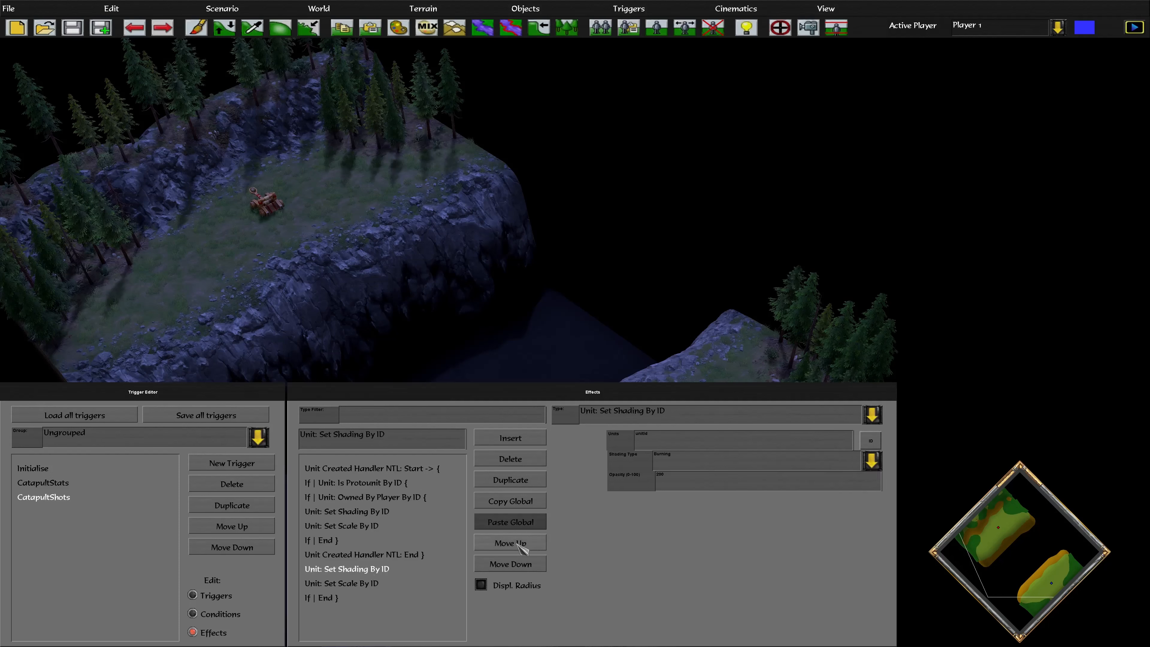
click(521, 546)
click(521, 546)
click(521, 546)
click(521, 547)
click(355, 585)
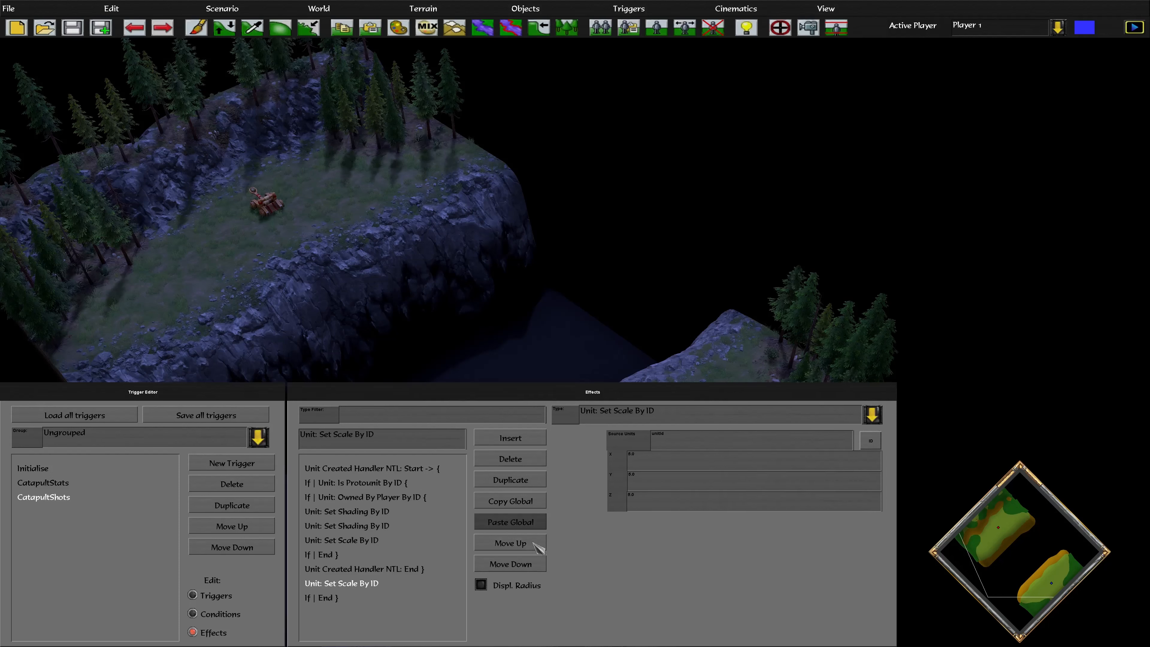
click(526, 543)
click(526, 543)
click(526, 544)
click(526, 542)
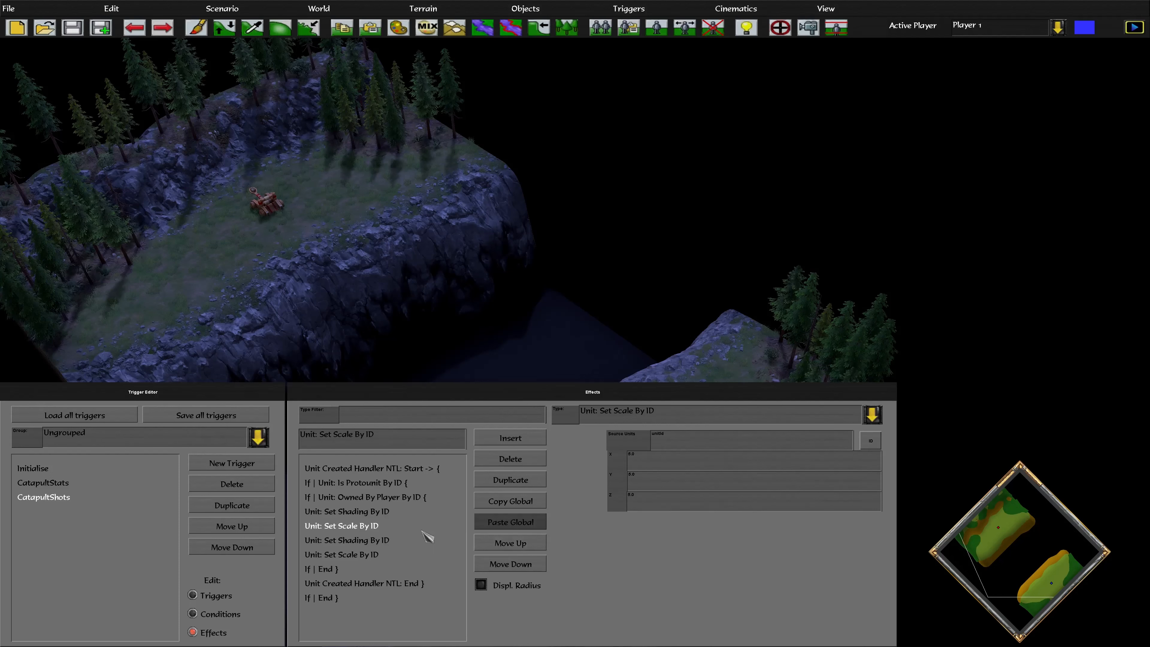
Review Is Protounit, Owned By Player, and the first shading and scale effects' settings
click(357, 484)
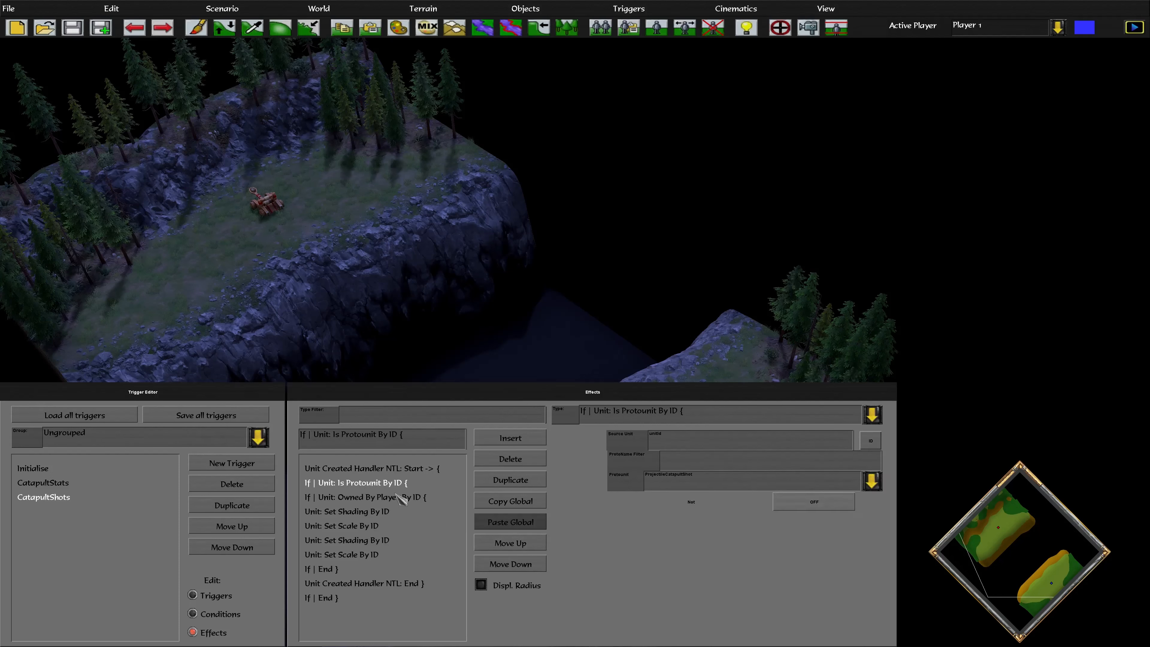
click(372, 498)
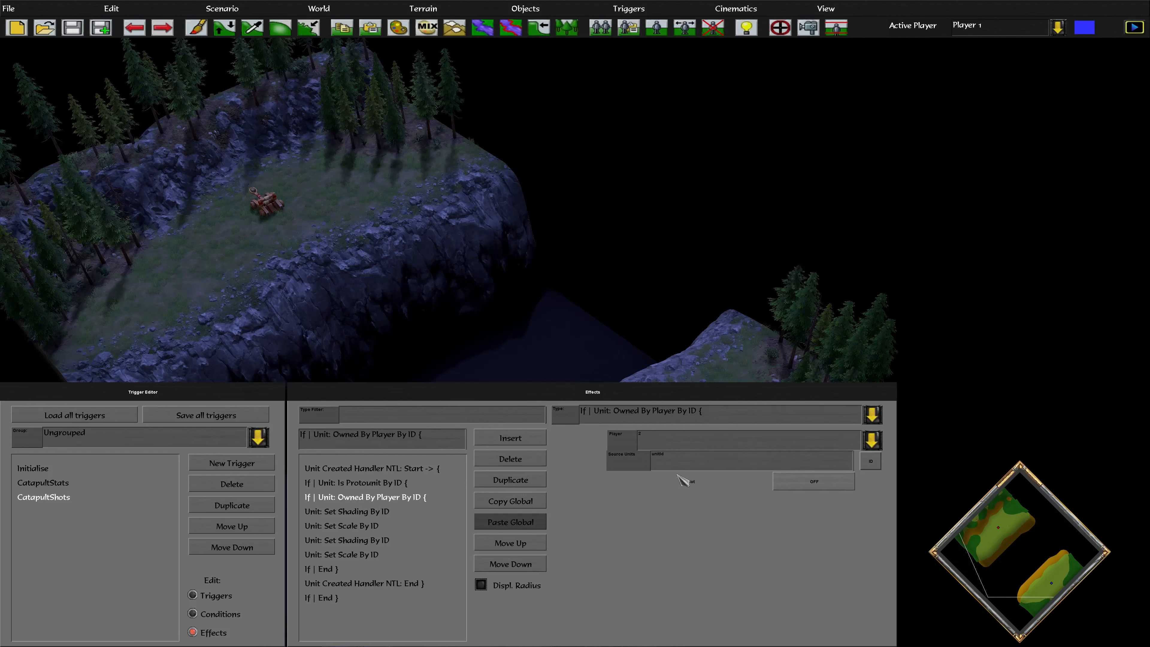
click(357, 512)
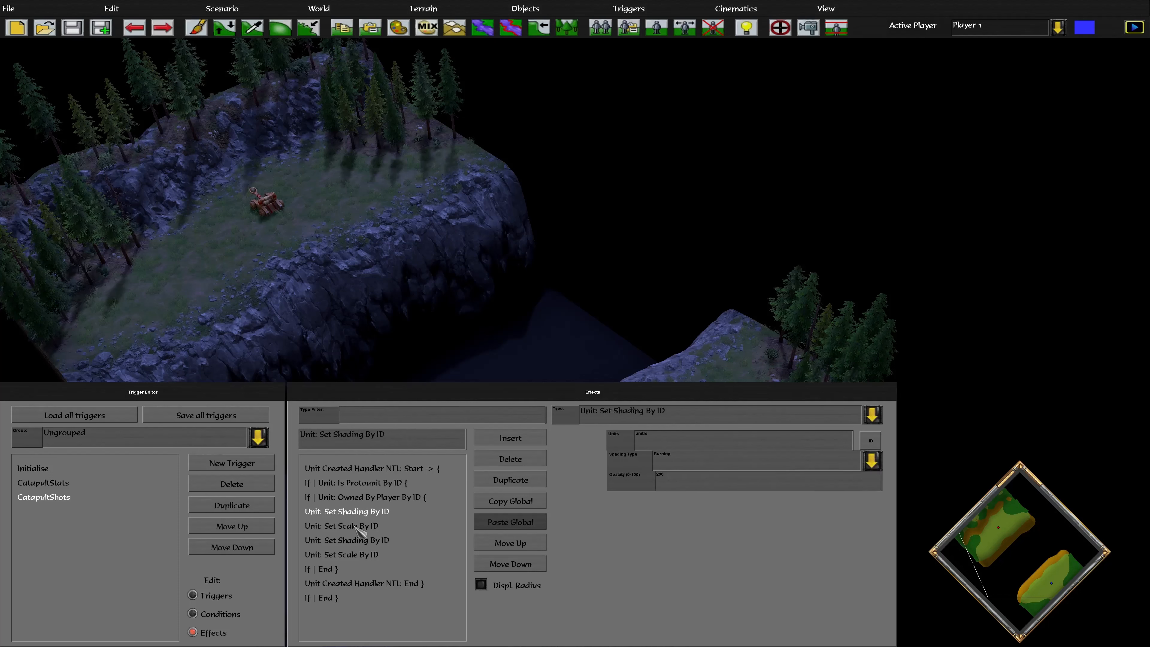
click(357, 527)
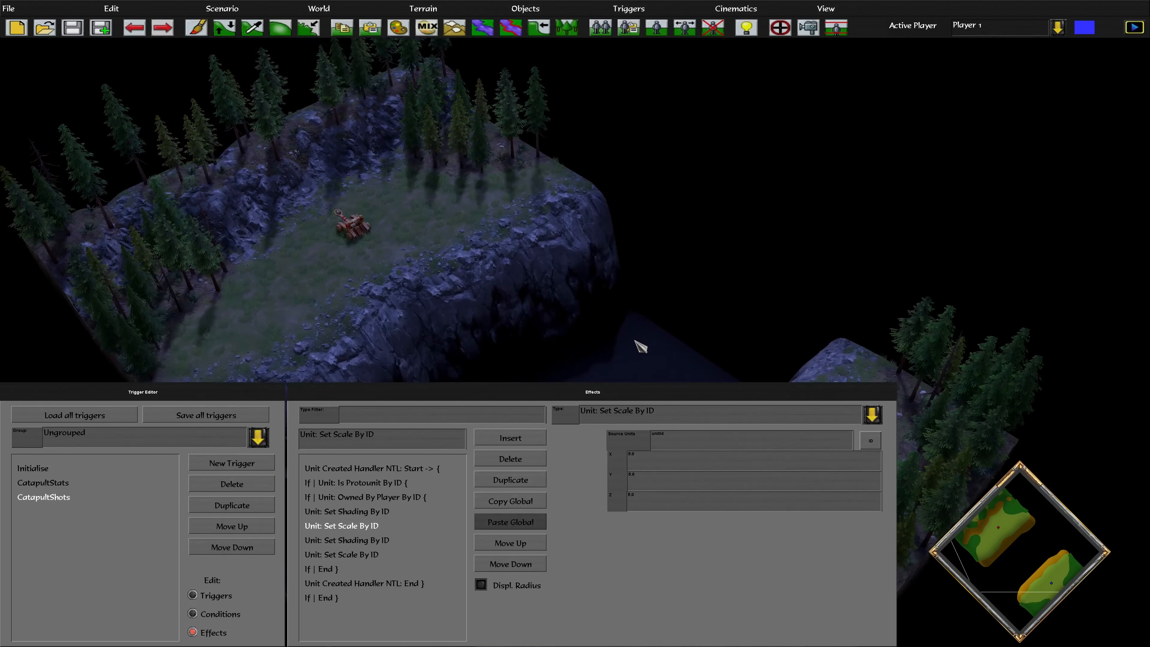
Add an Else effect inside the branch and a second If End above the handler's End row
click(520, 437)
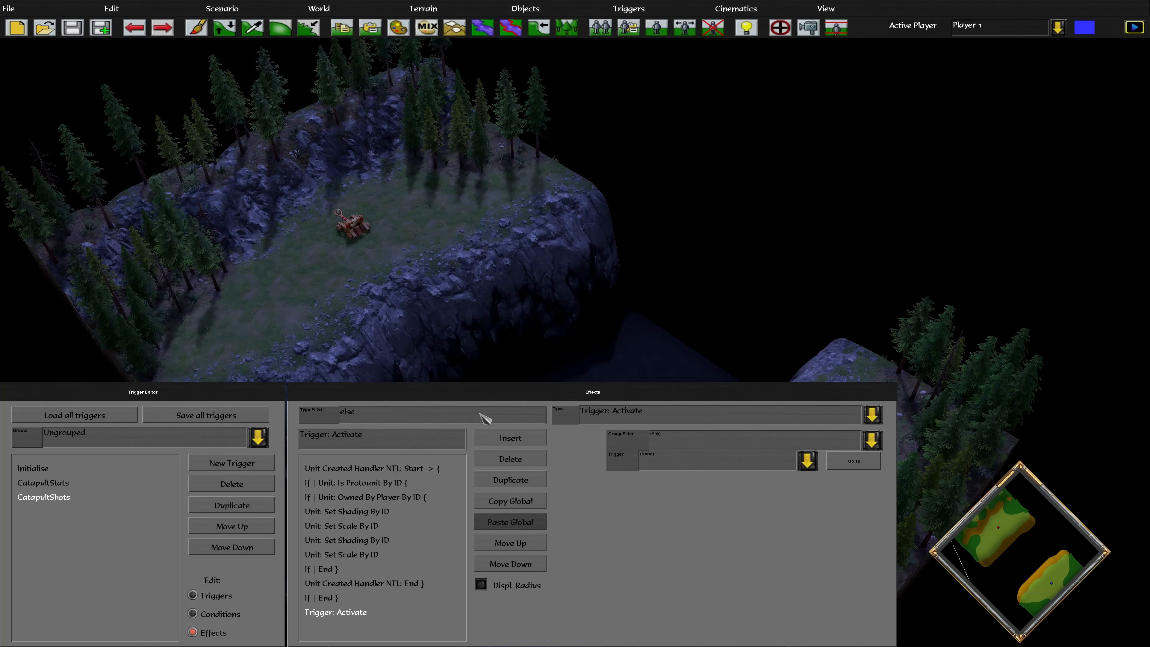
click(653, 415)
click(648, 452)
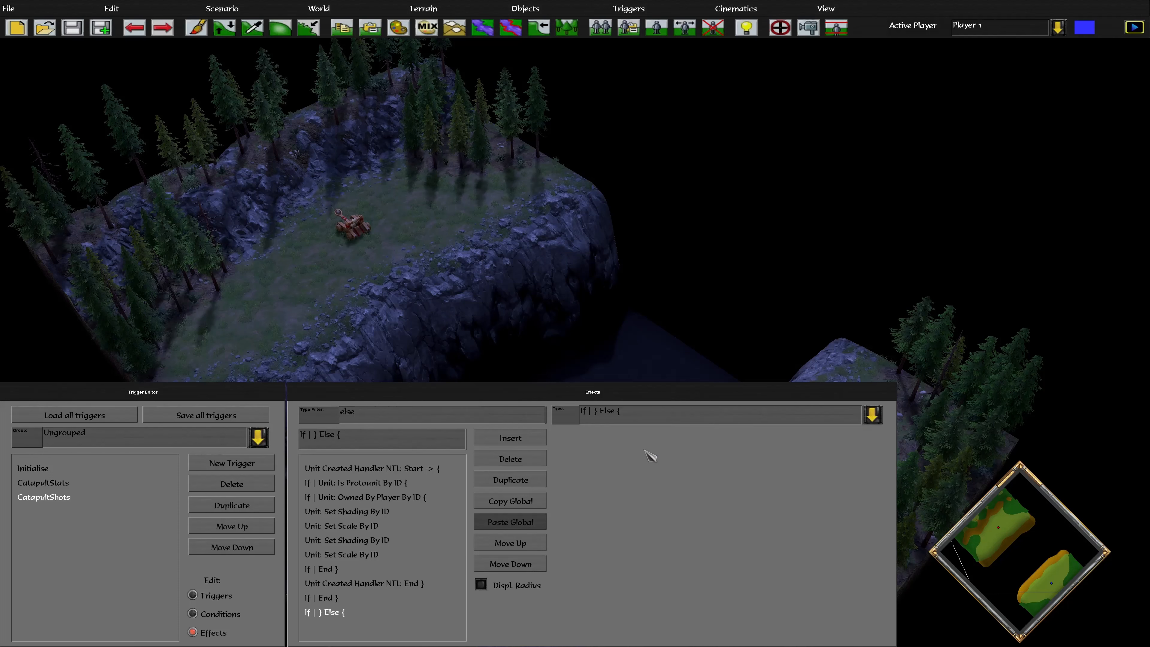
click(520, 546)
click(520, 546)
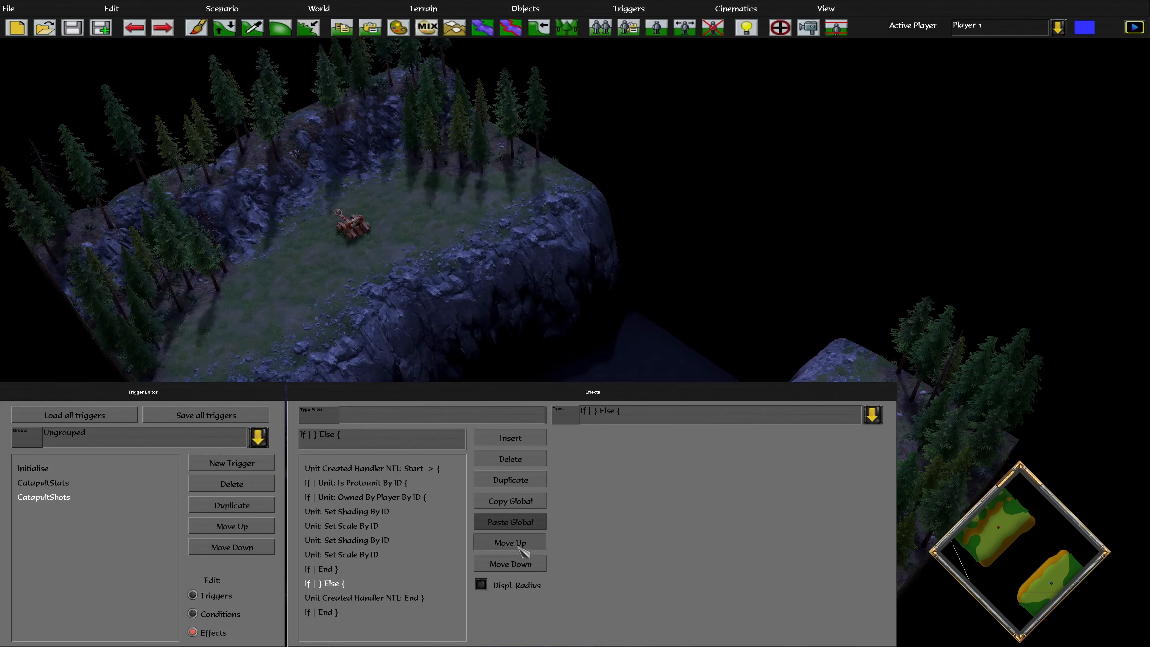
click(520, 547)
click(520, 547)
click(520, 546)
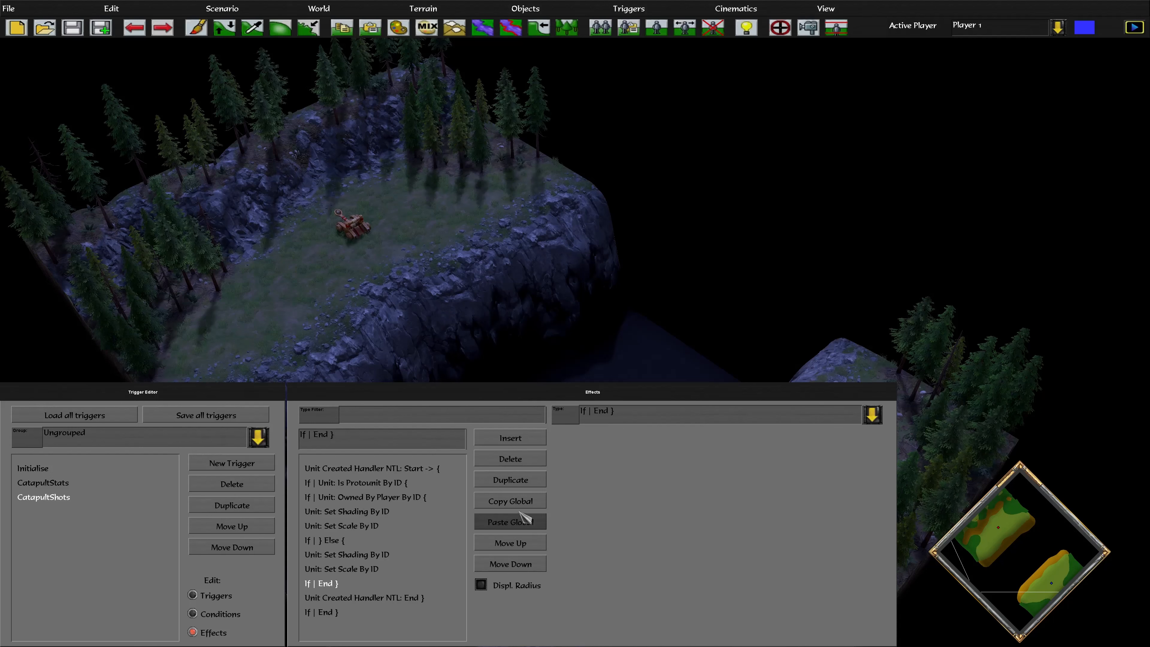
click(521, 481)
click(509, 544)
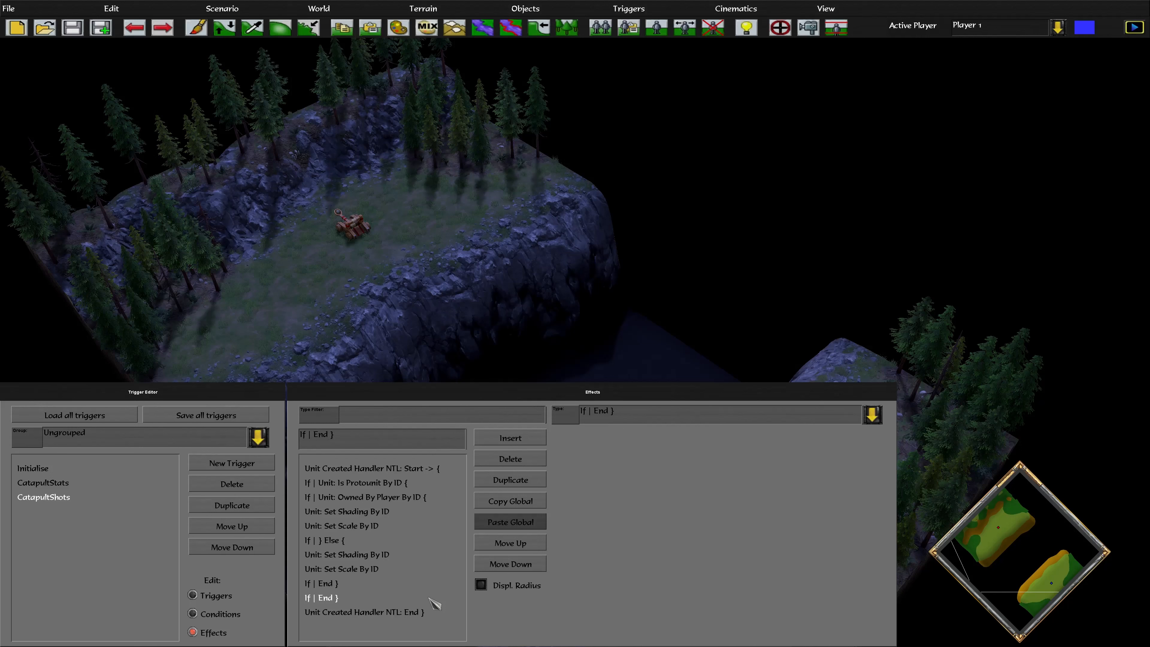
Review the handler start, Is Protounit, Owned By Player, and first shading and scale effects
click(408, 469)
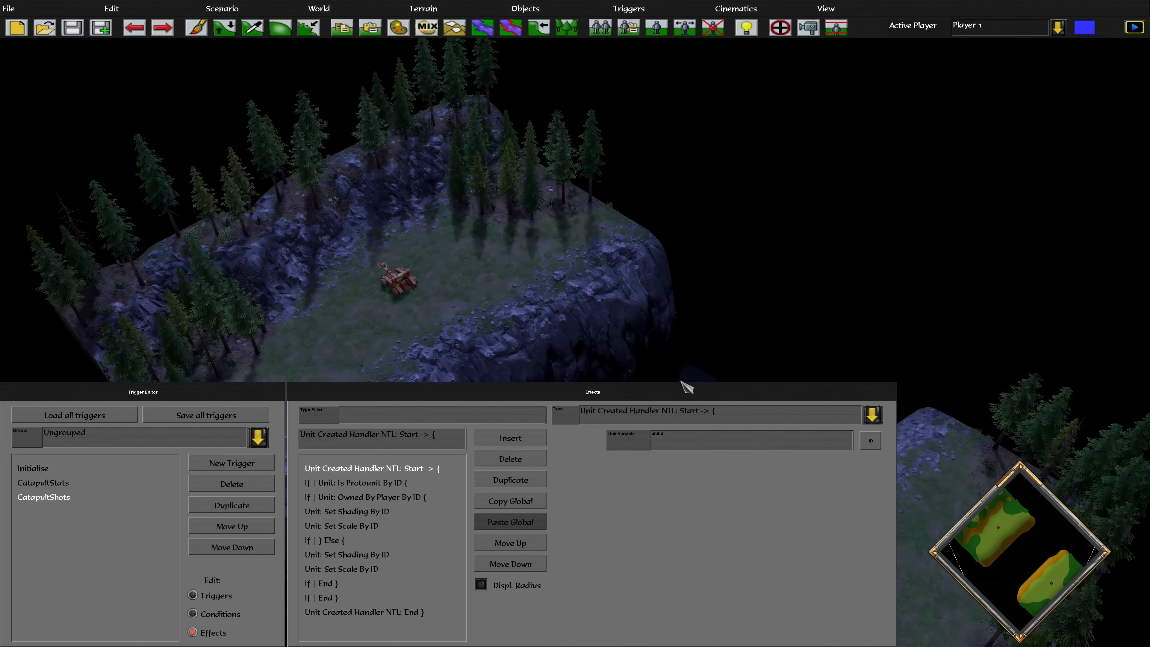
click(357, 483)
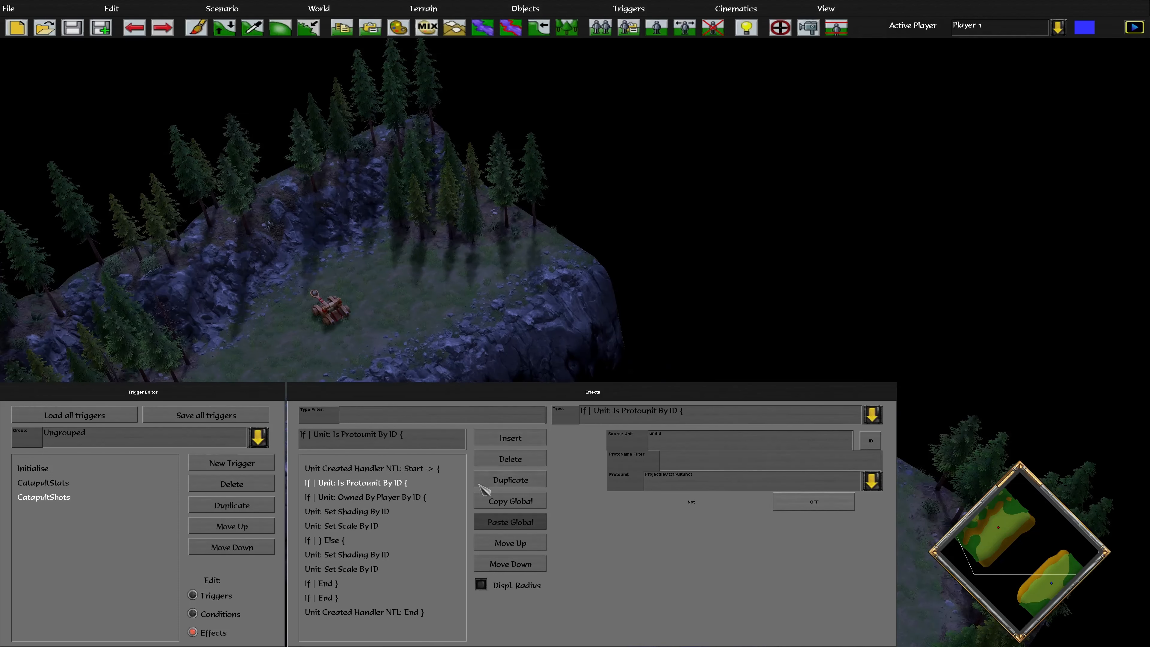
click(410, 498)
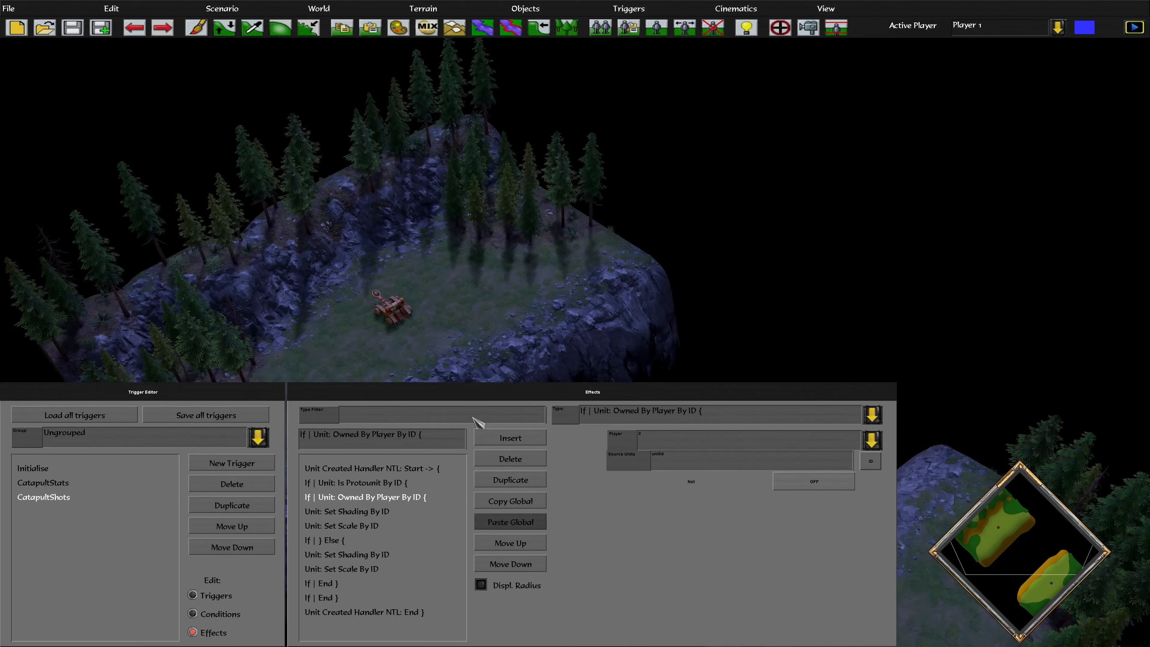
click(351, 512)
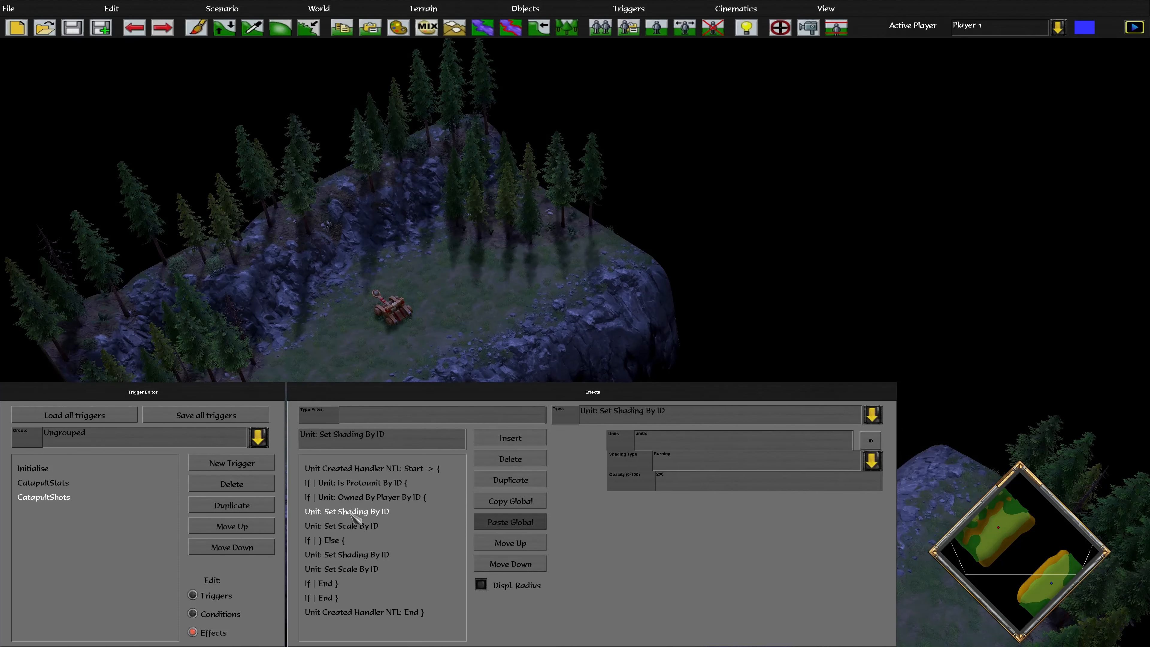
click(402, 524)
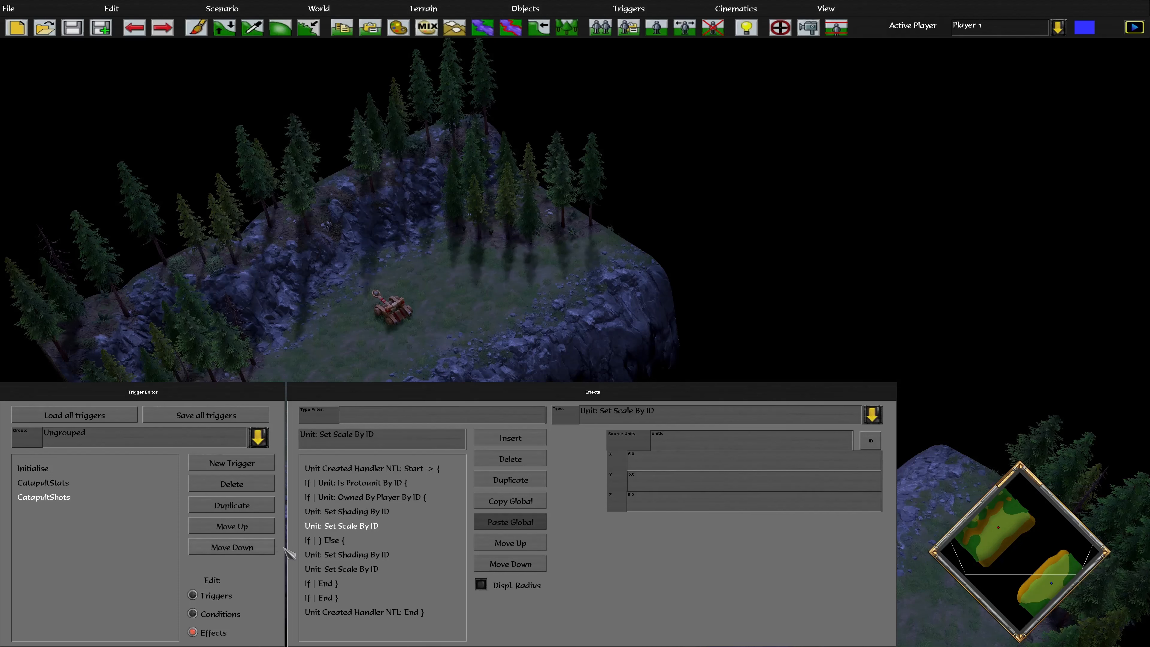
Review the Else row, second shading and scale effects, both If End rows and handler end
click(326, 541)
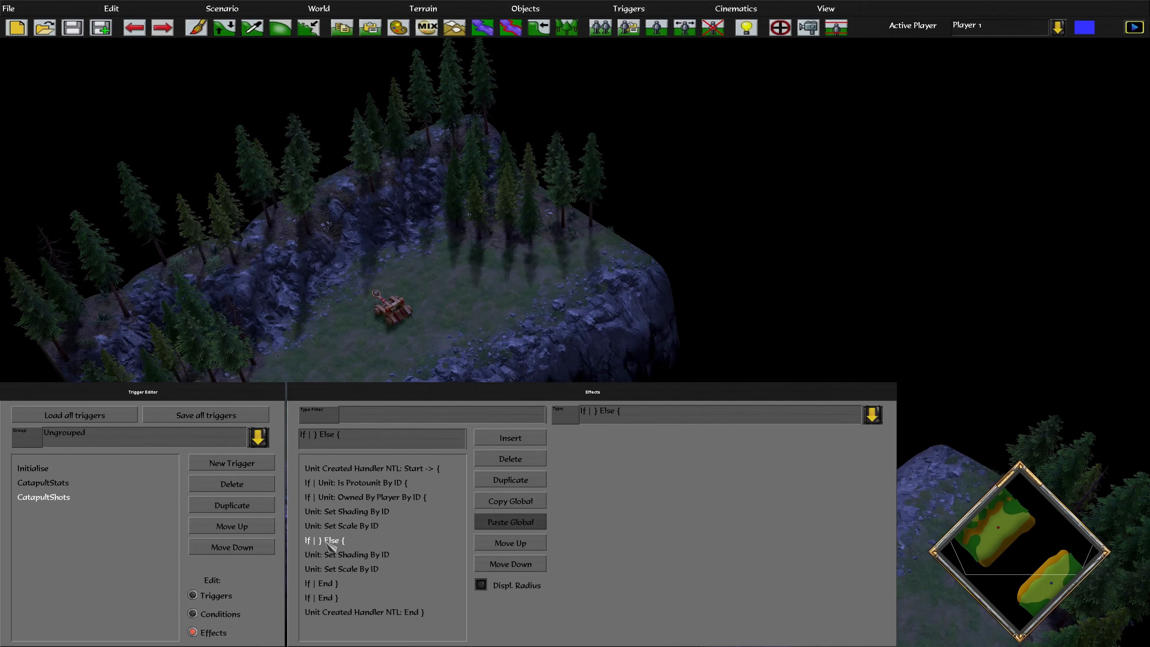
click(360, 498)
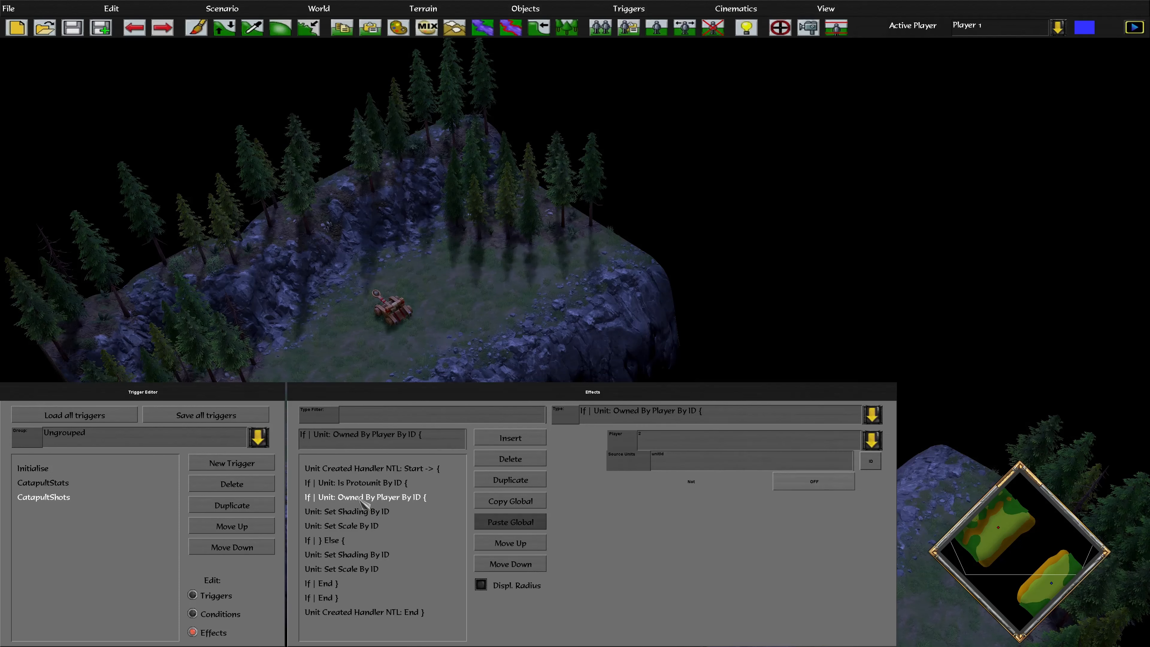
click(329, 543)
click(353, 557)
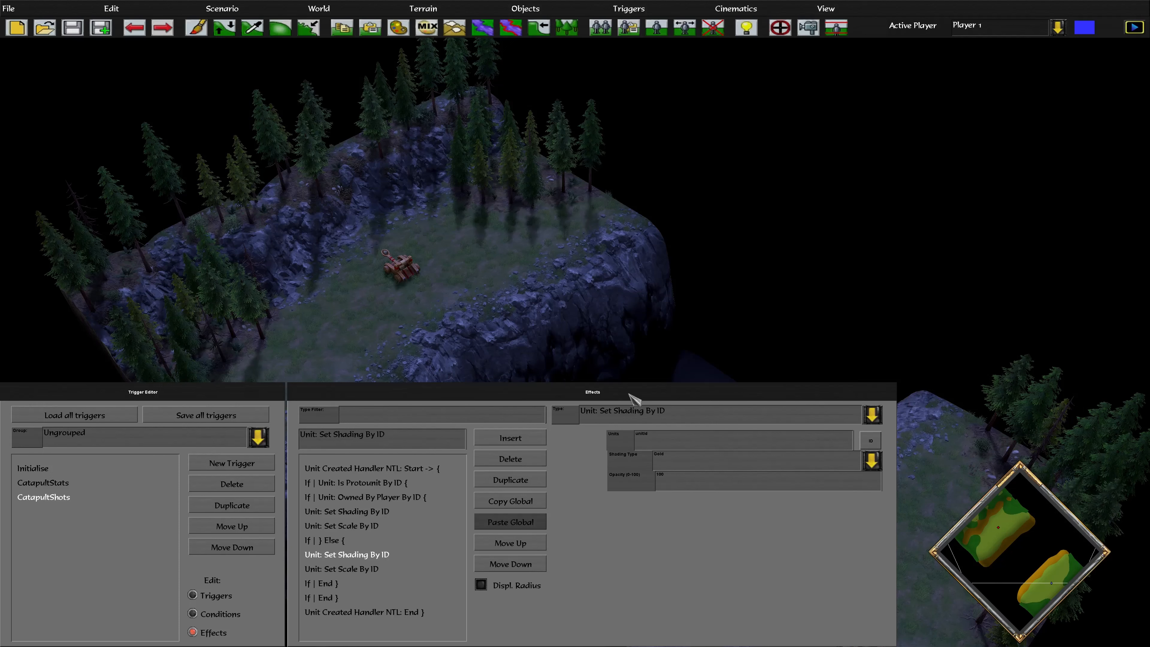
scroll(610, 336, up, 2)
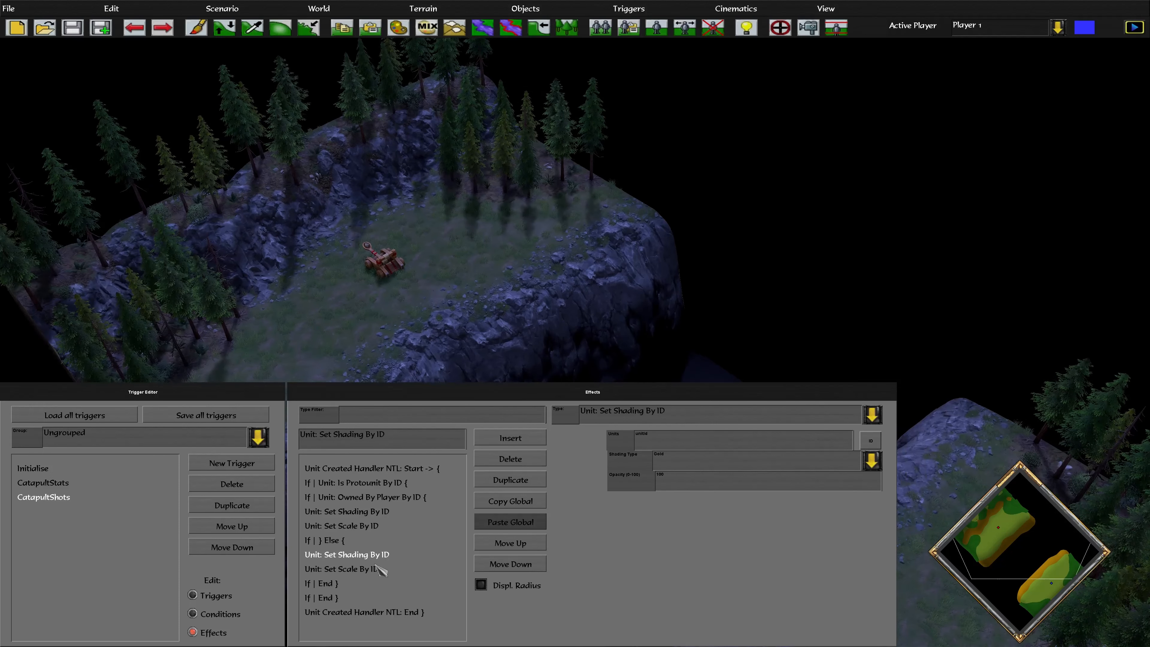
click(378, 568)
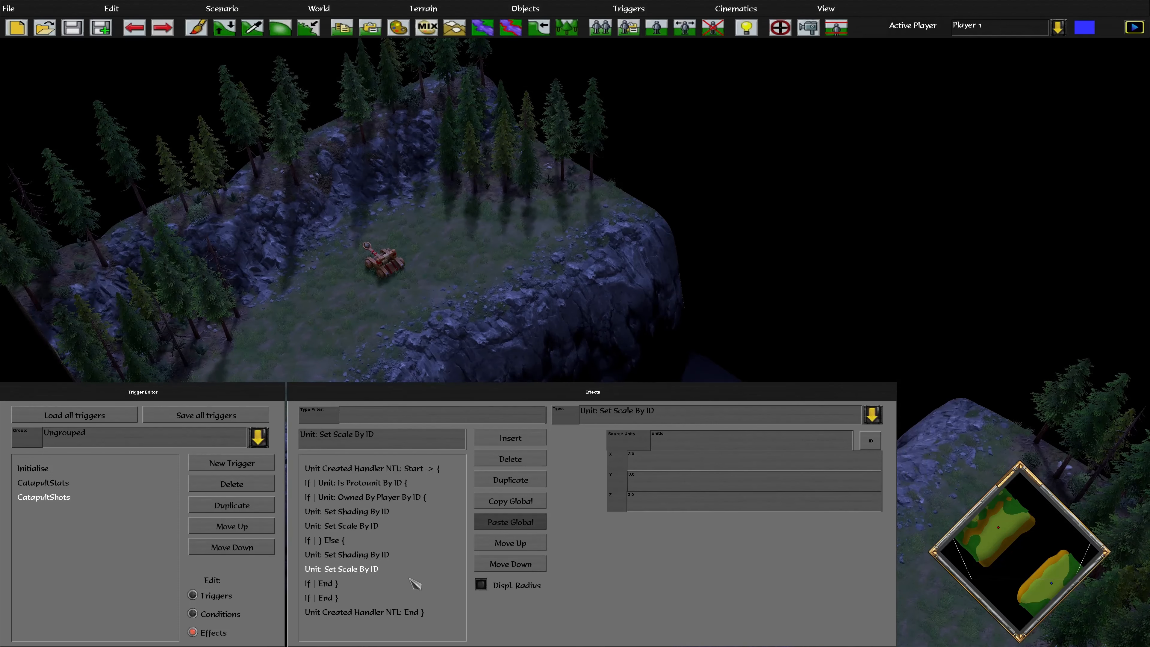
click(334, 584)
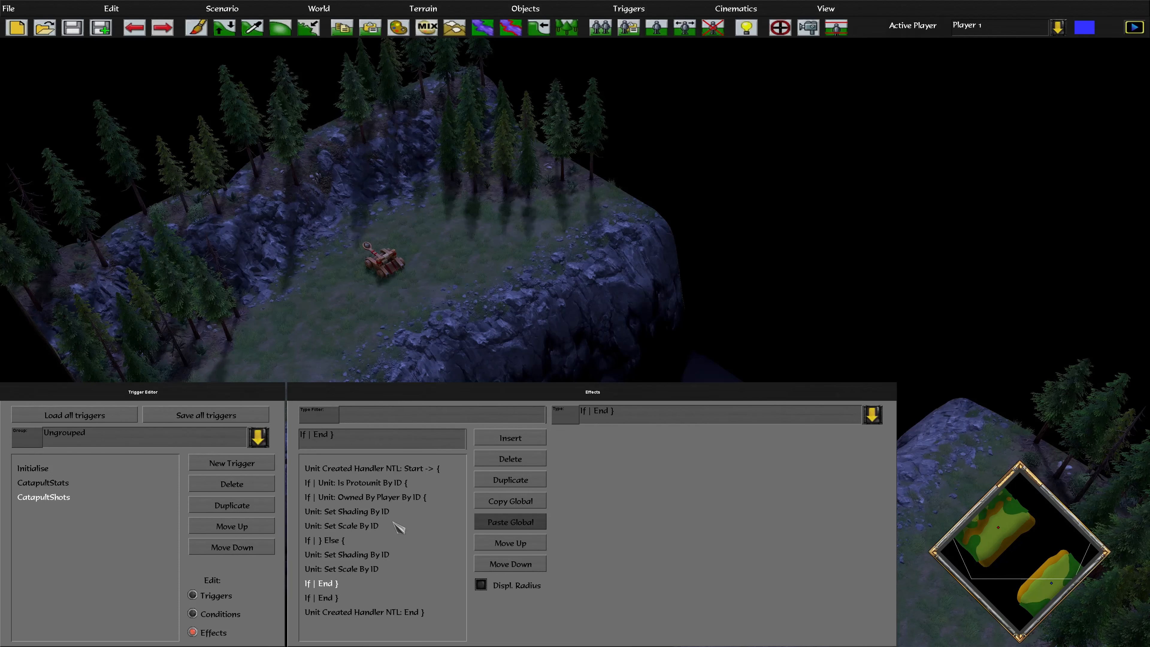
click(334, 598)
click(346, 612)
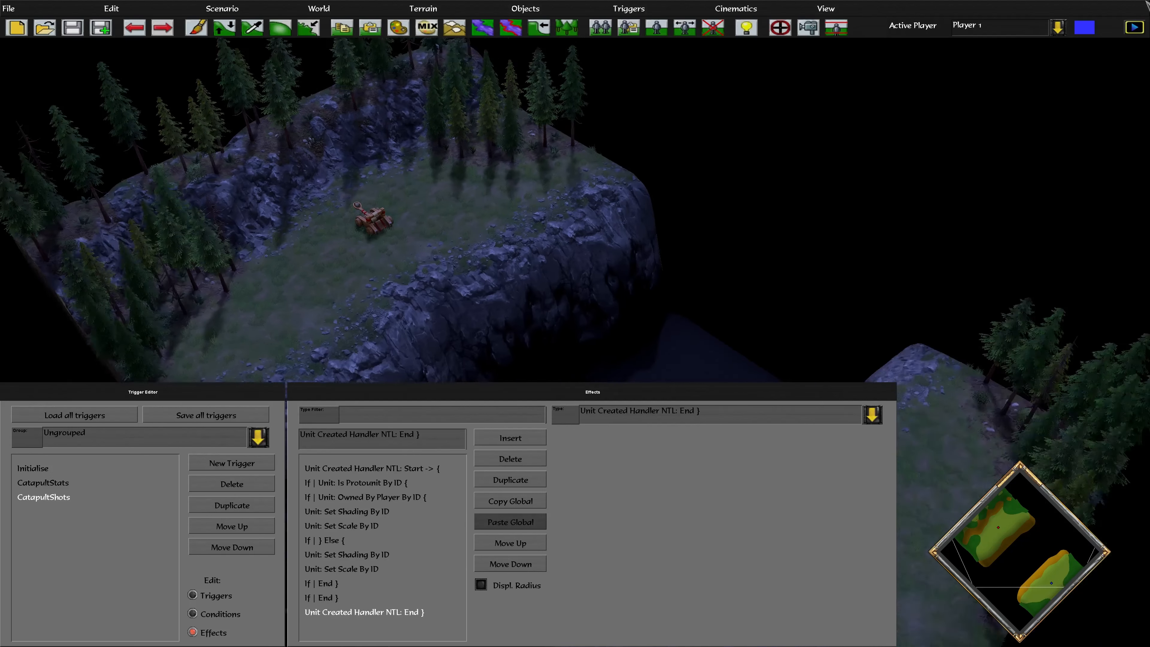
Launch a playtest of the scenario from the scenario options
click(222, 8)
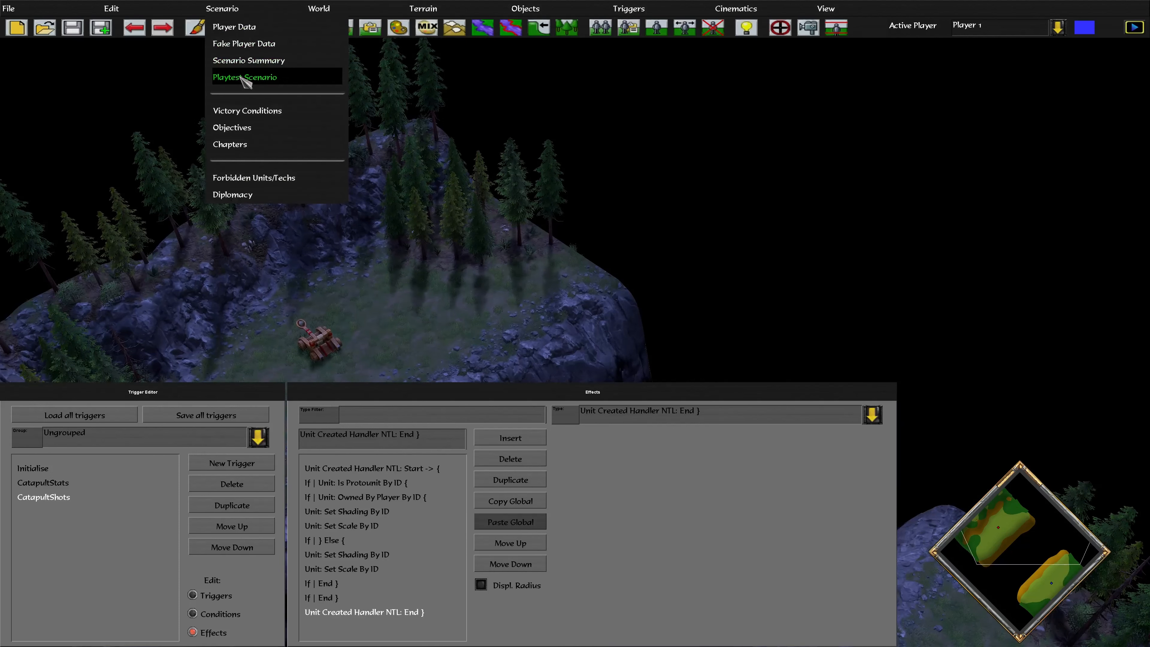
click(255, 75)
click(635, 294)
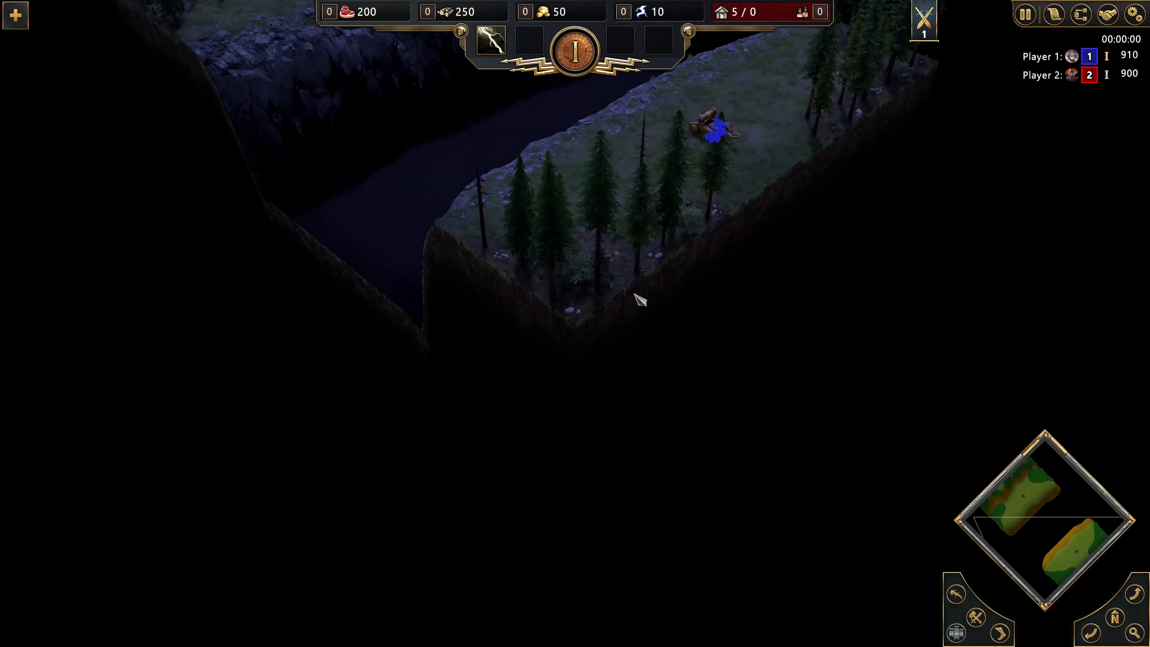
Follow the catapult shots with the camera, then quit after the victory
key(Up)
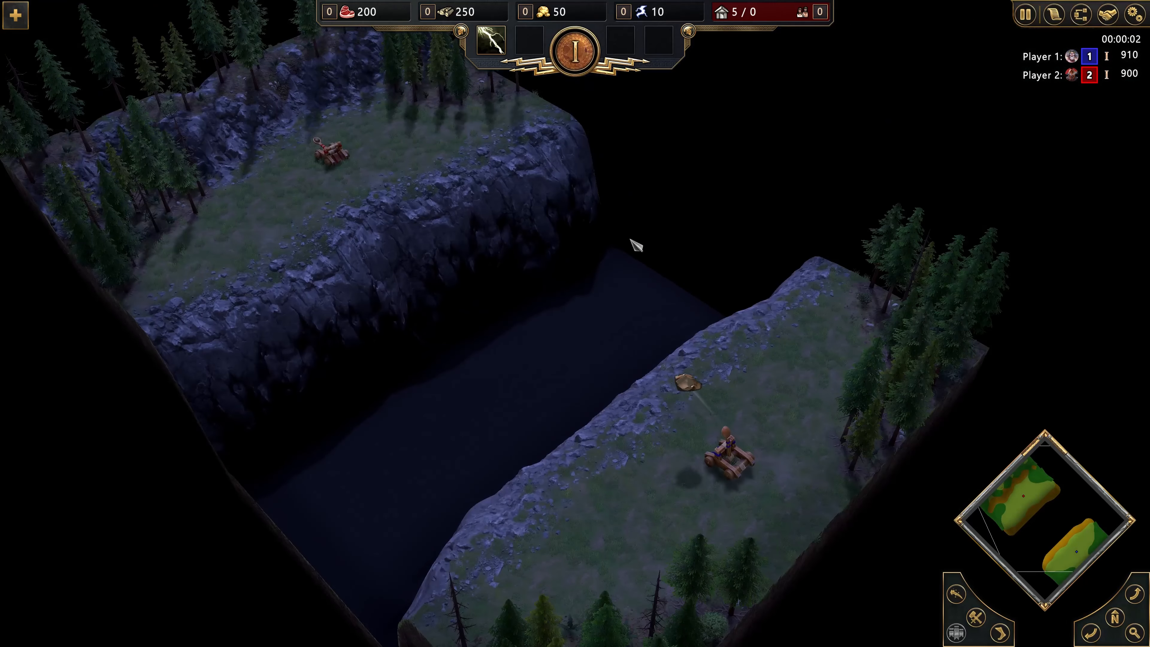
key(Up)
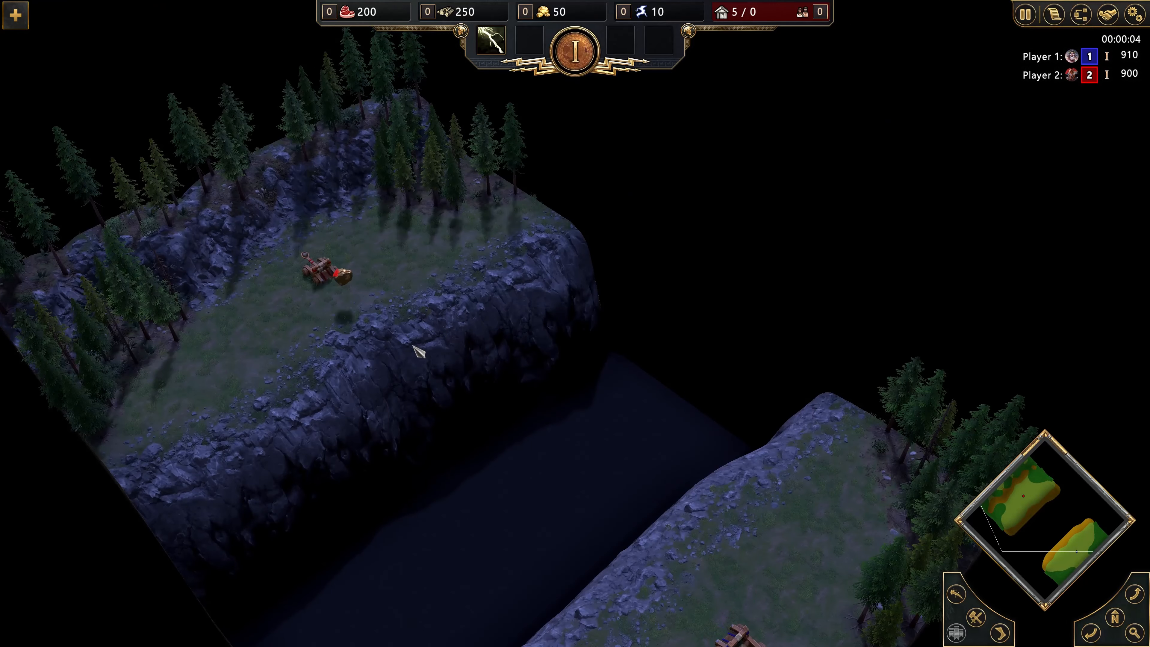
key(Down)
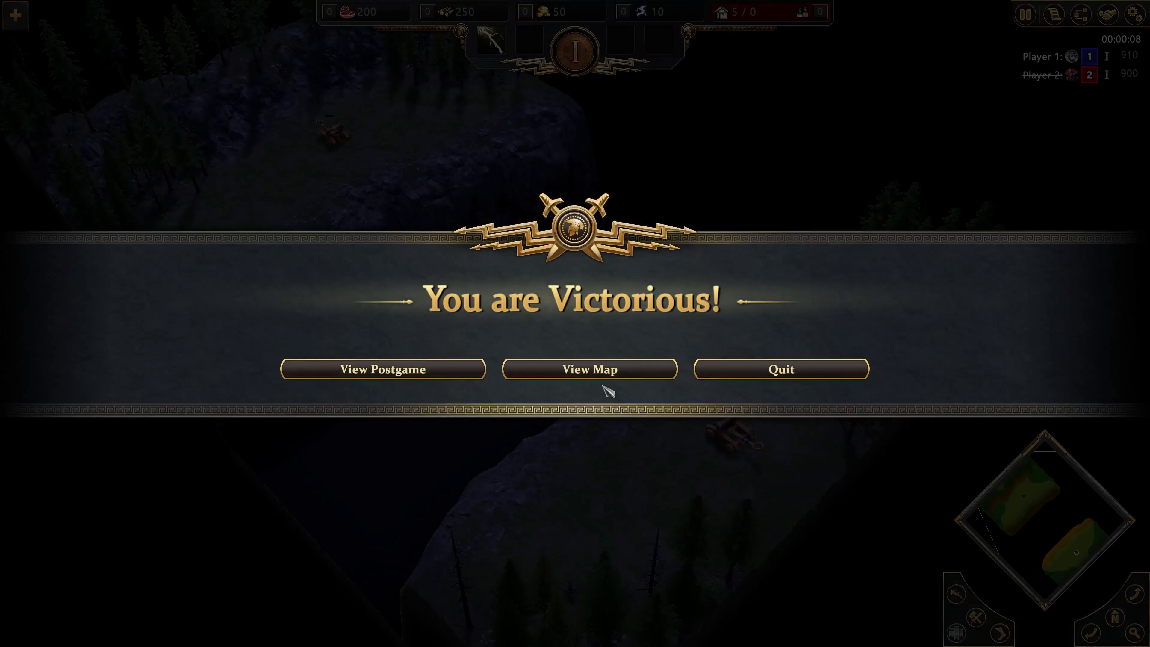
click(789, 372)
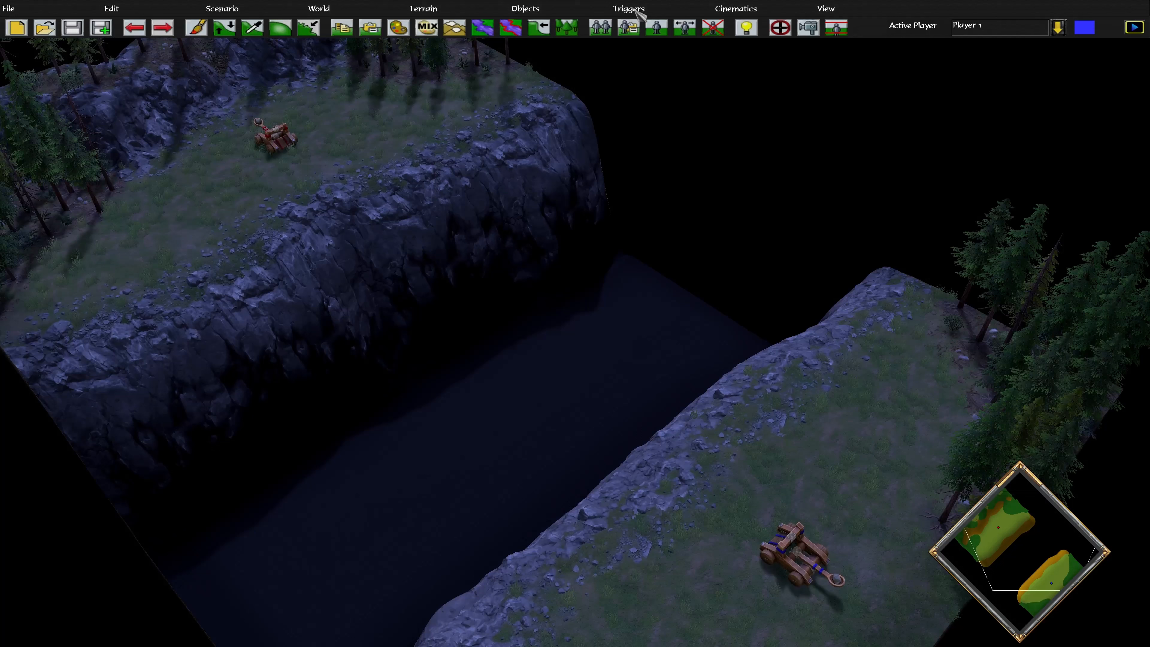
Reopen the Trigger Editor on CatapultShots and check its general settings and effects list
click(680, 9)
click(636, 27)
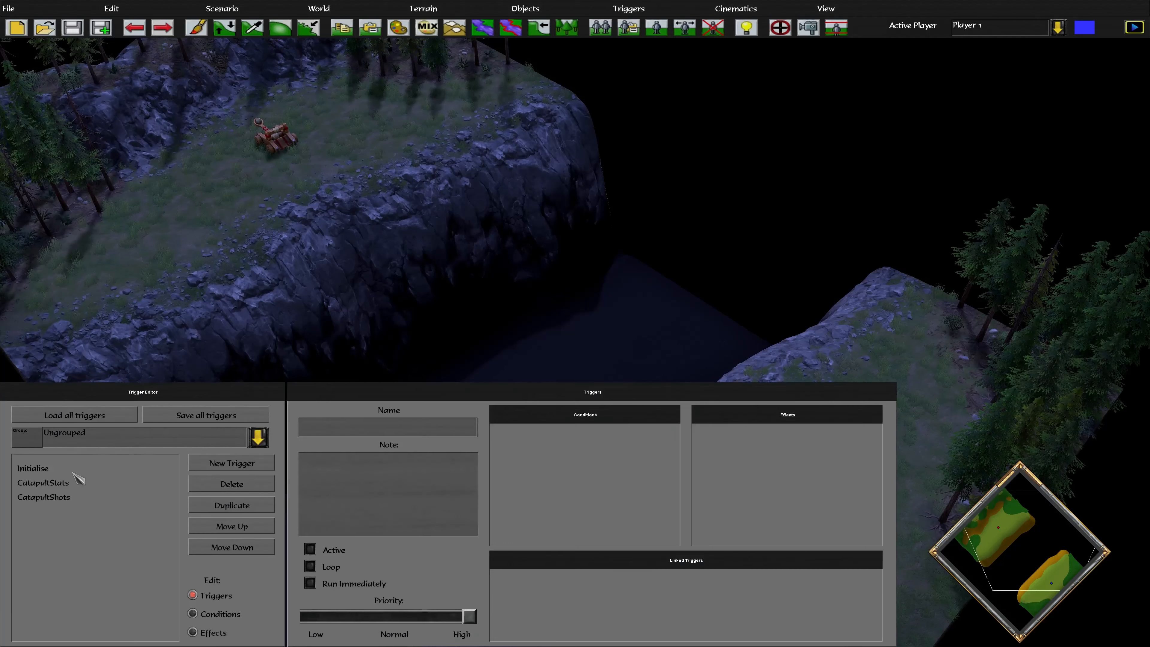
click(69, 498)
click(217, 633)
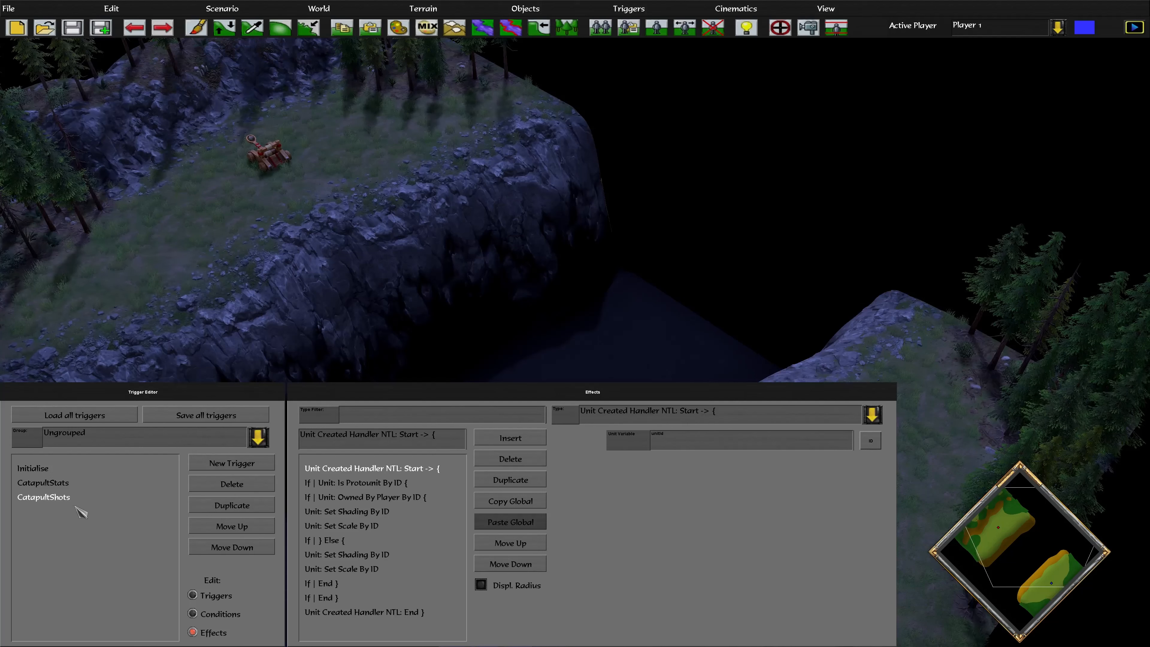
click(192, 595)
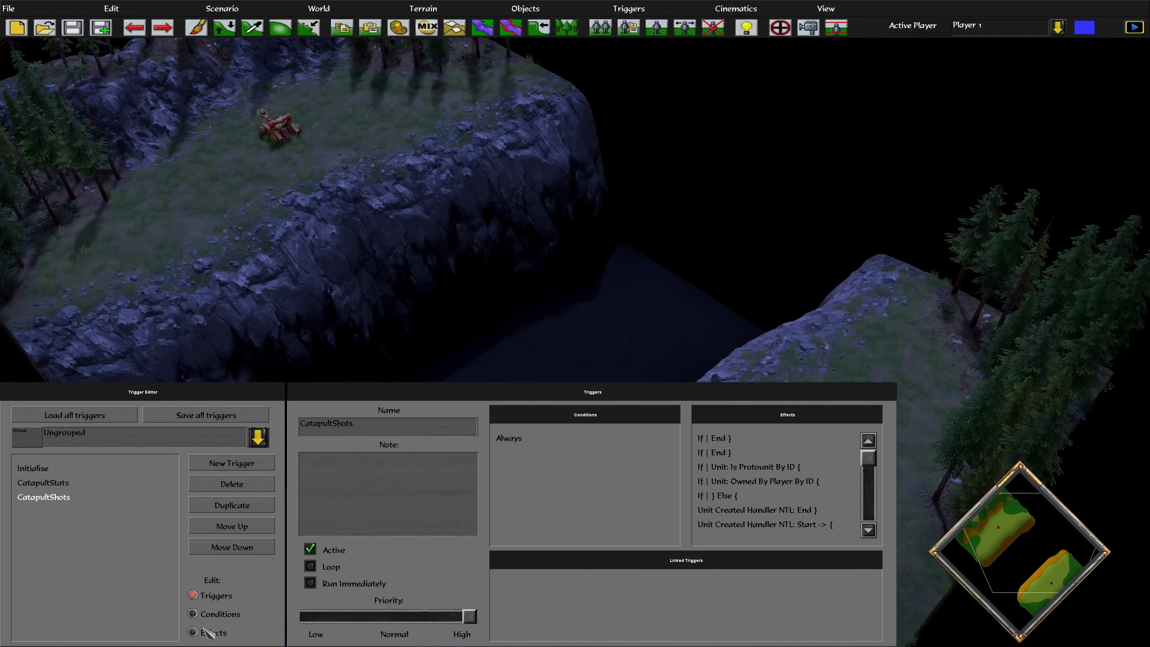
click(203, 631)
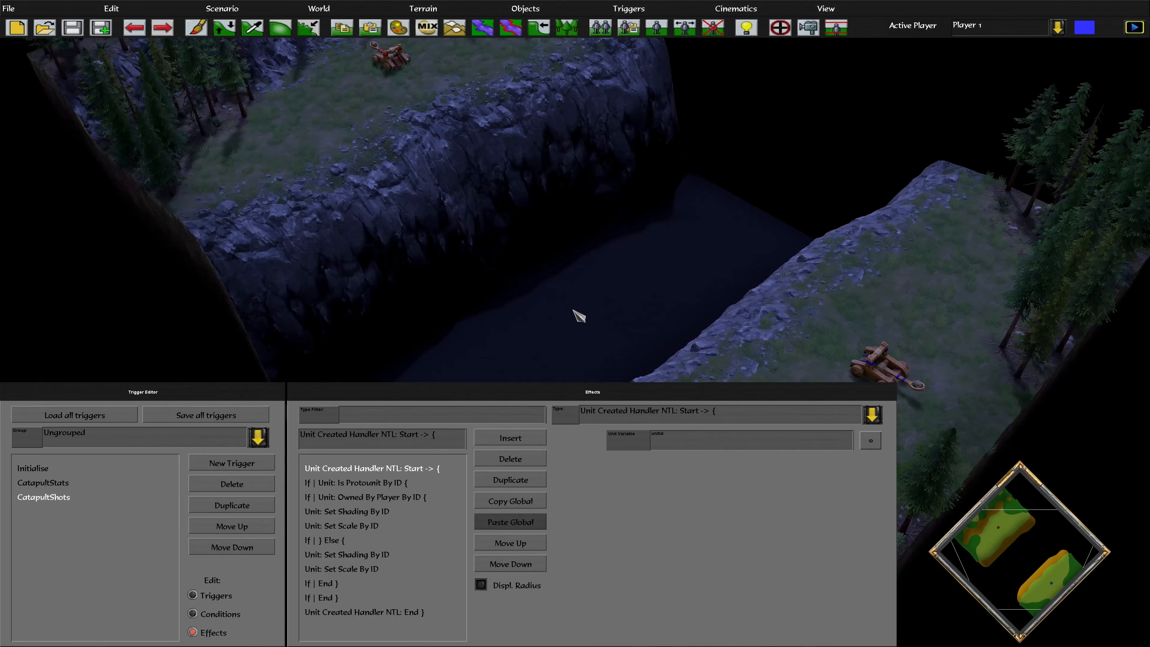
scroll(574, 311, down, 3)
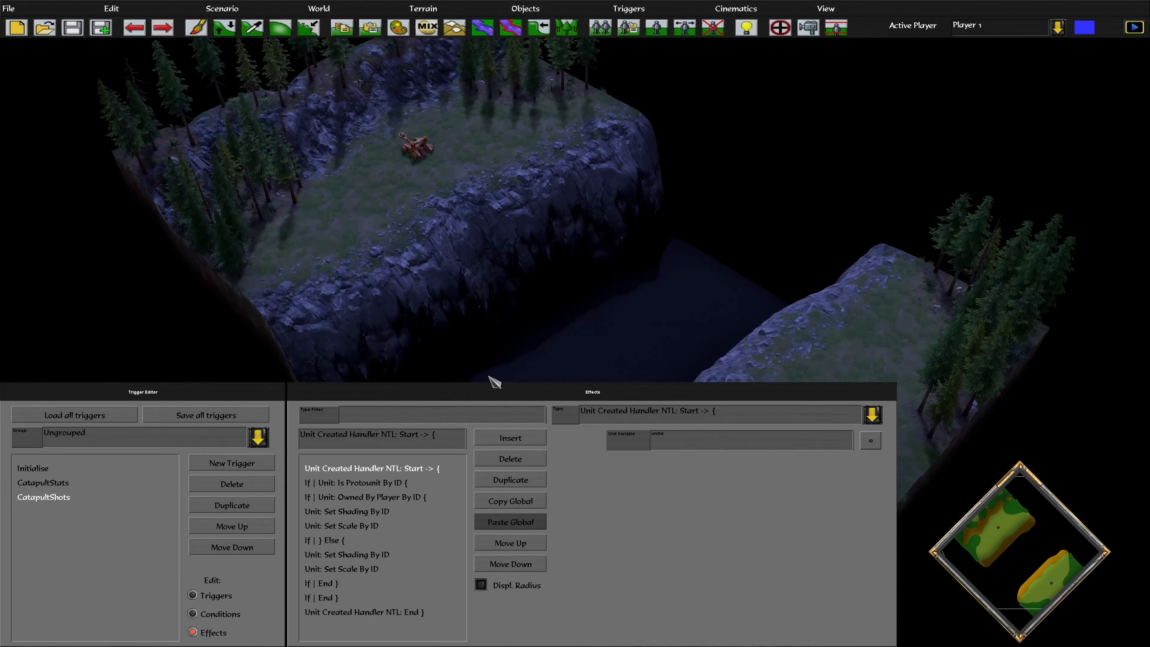